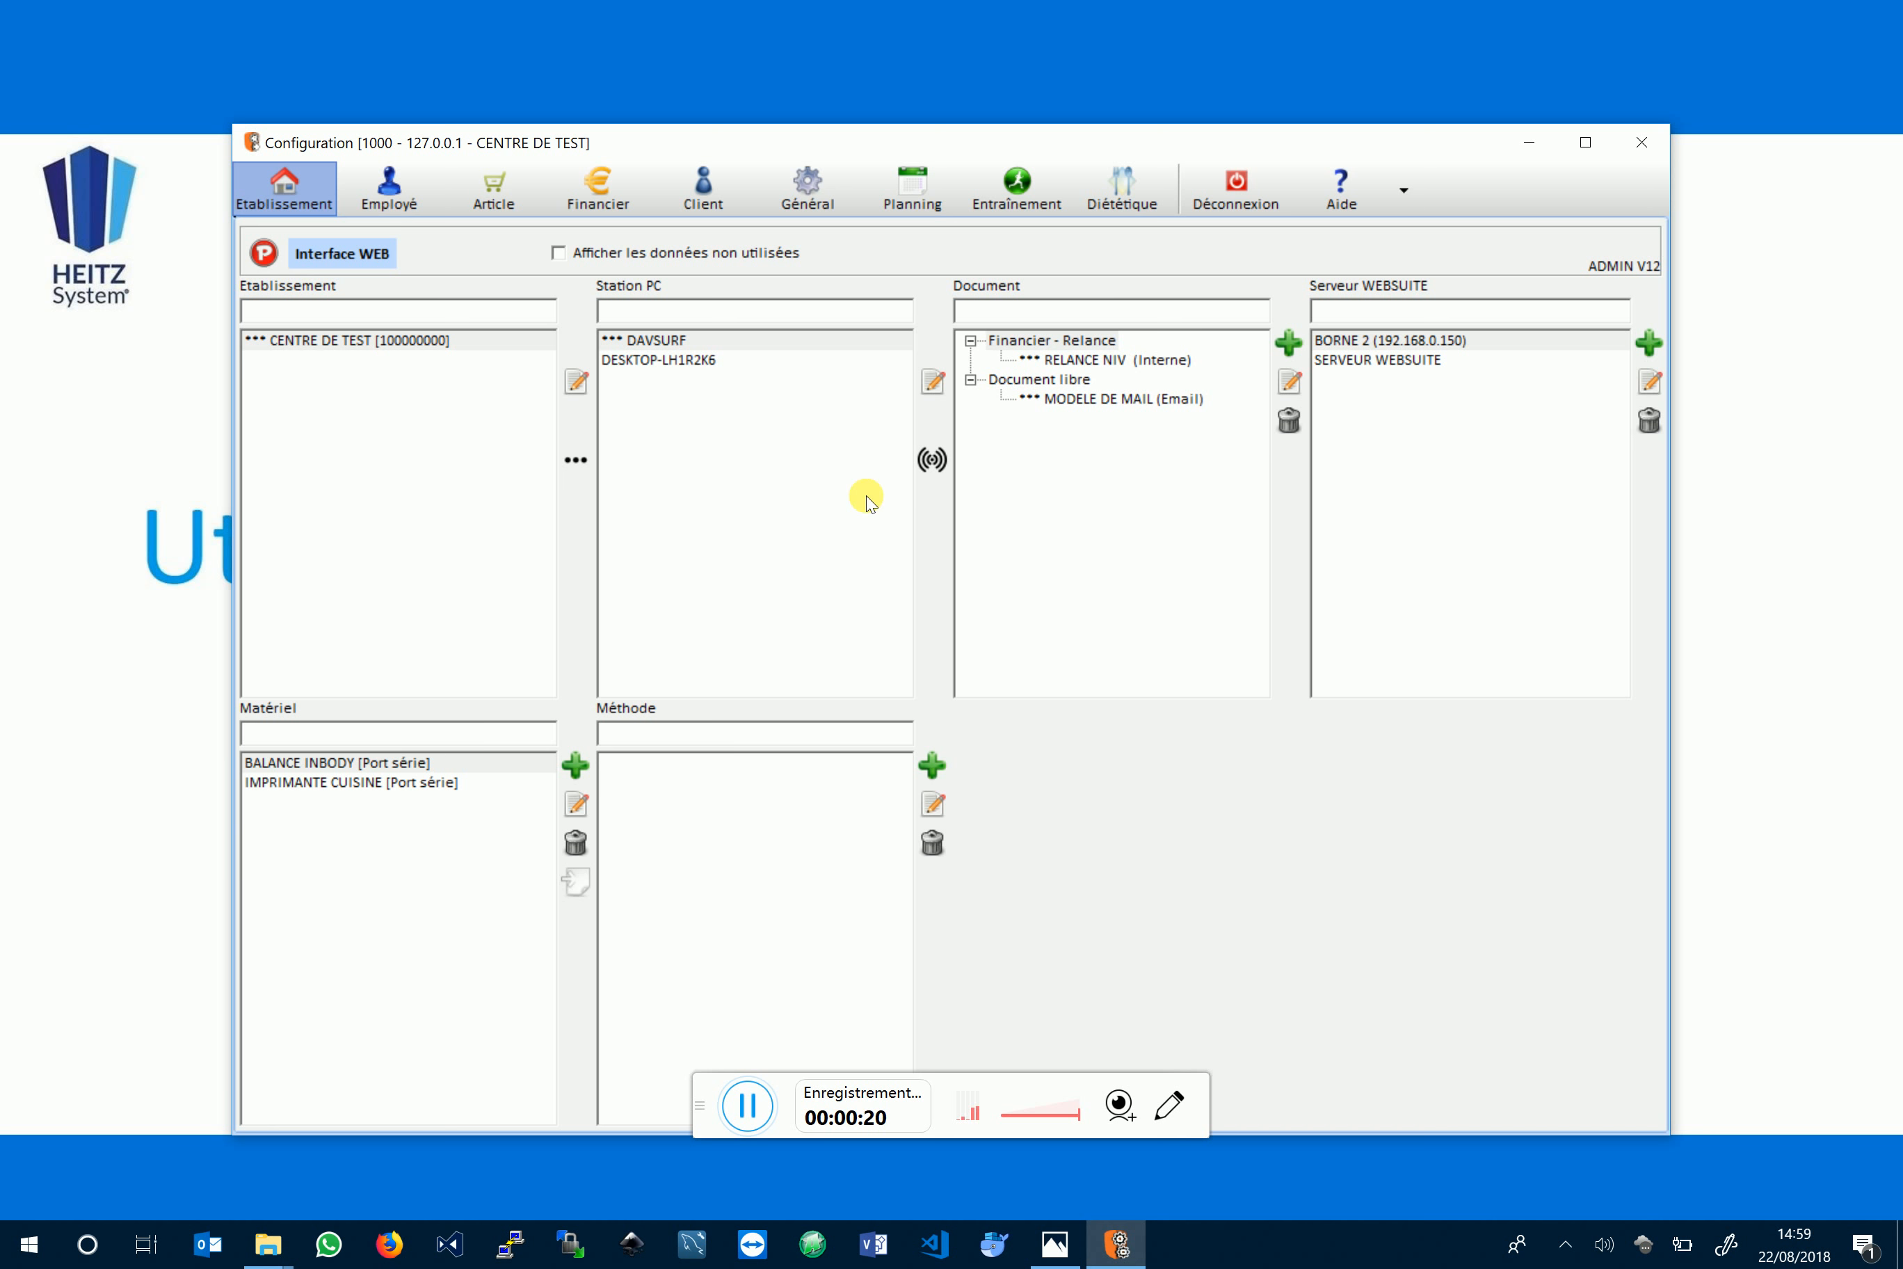
Step: Open the test employee's schedule and planning settings and turn off the "Toujours disponible" option
click(391, 178)
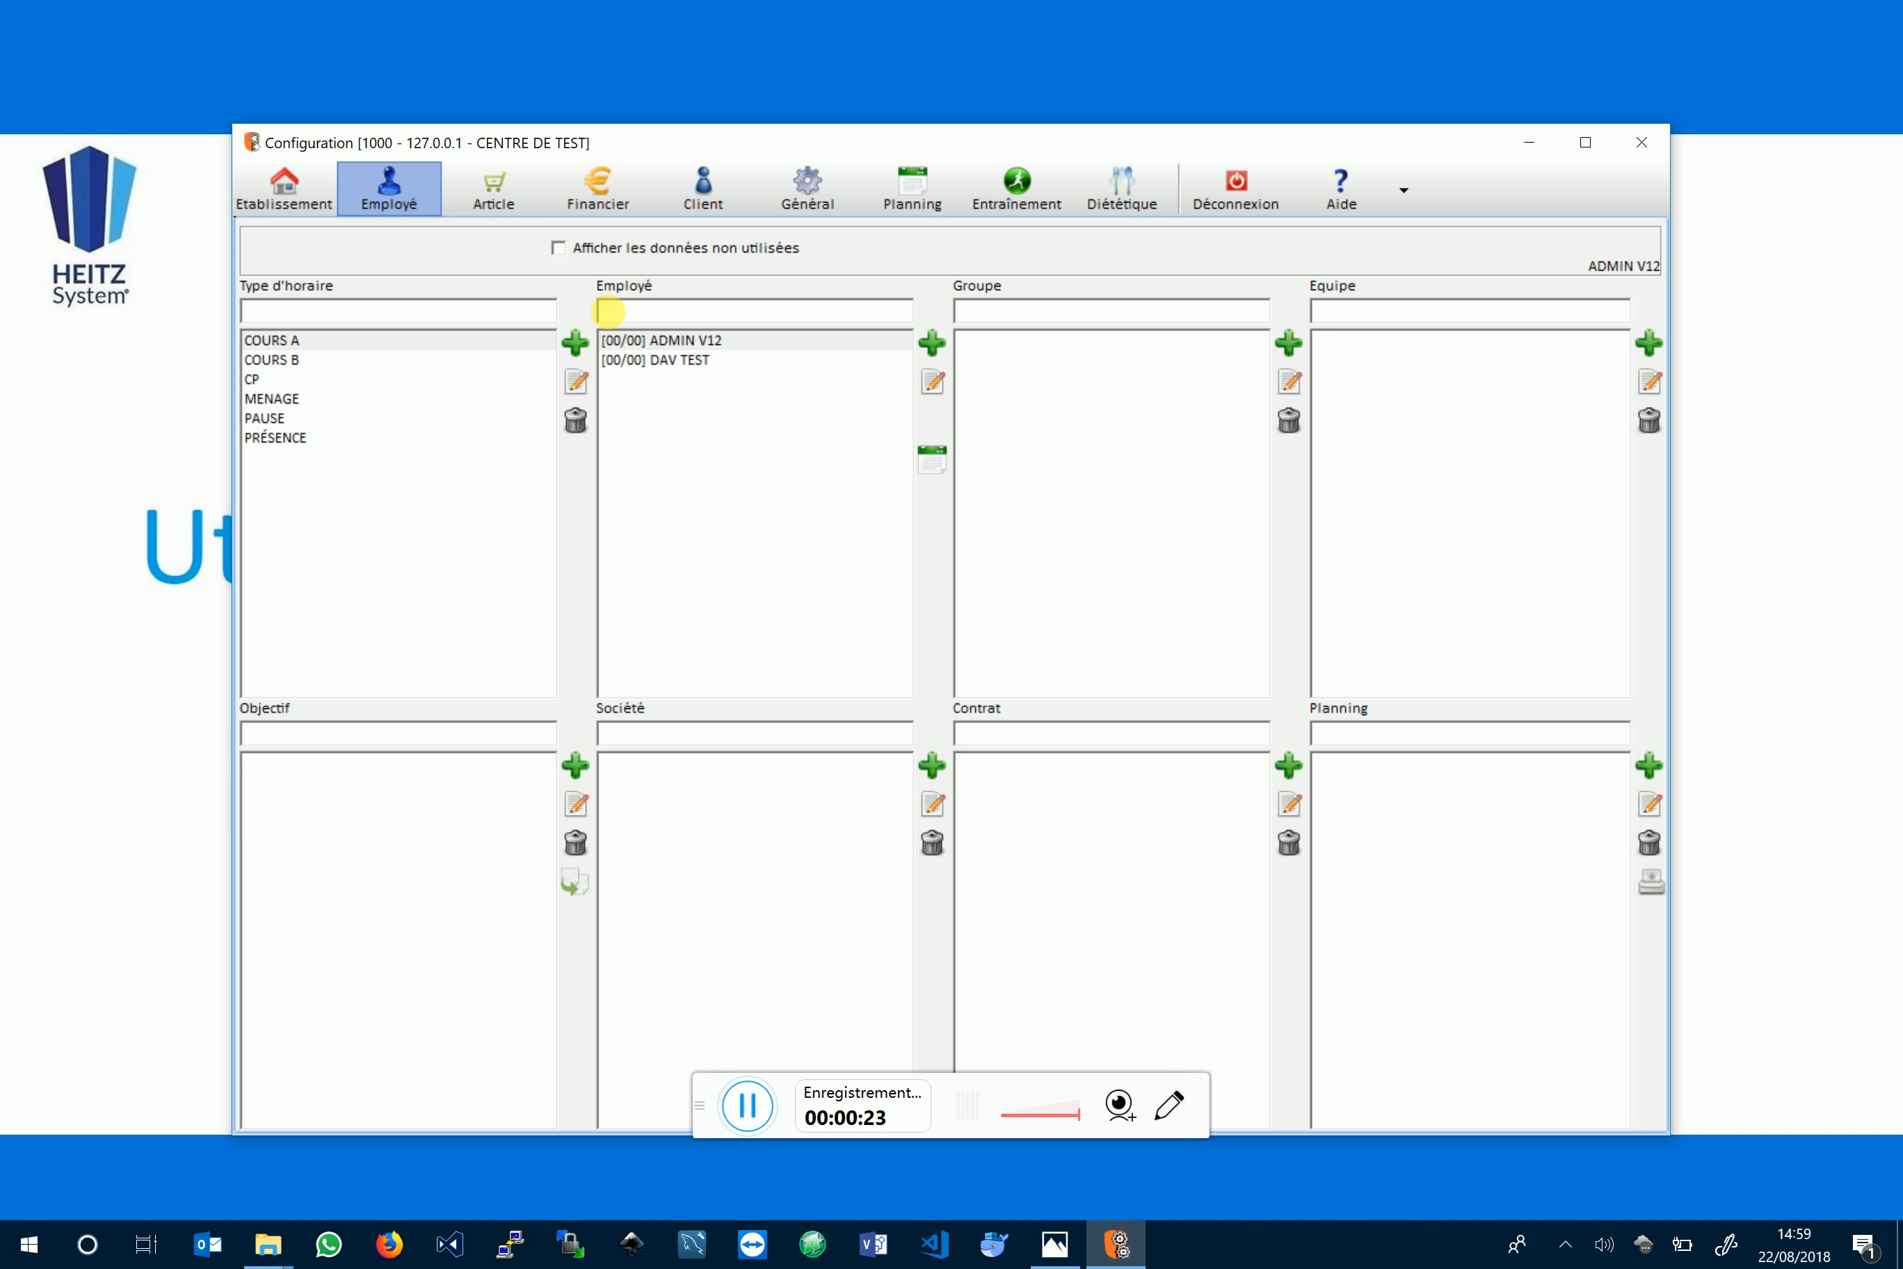
click(670, 361)
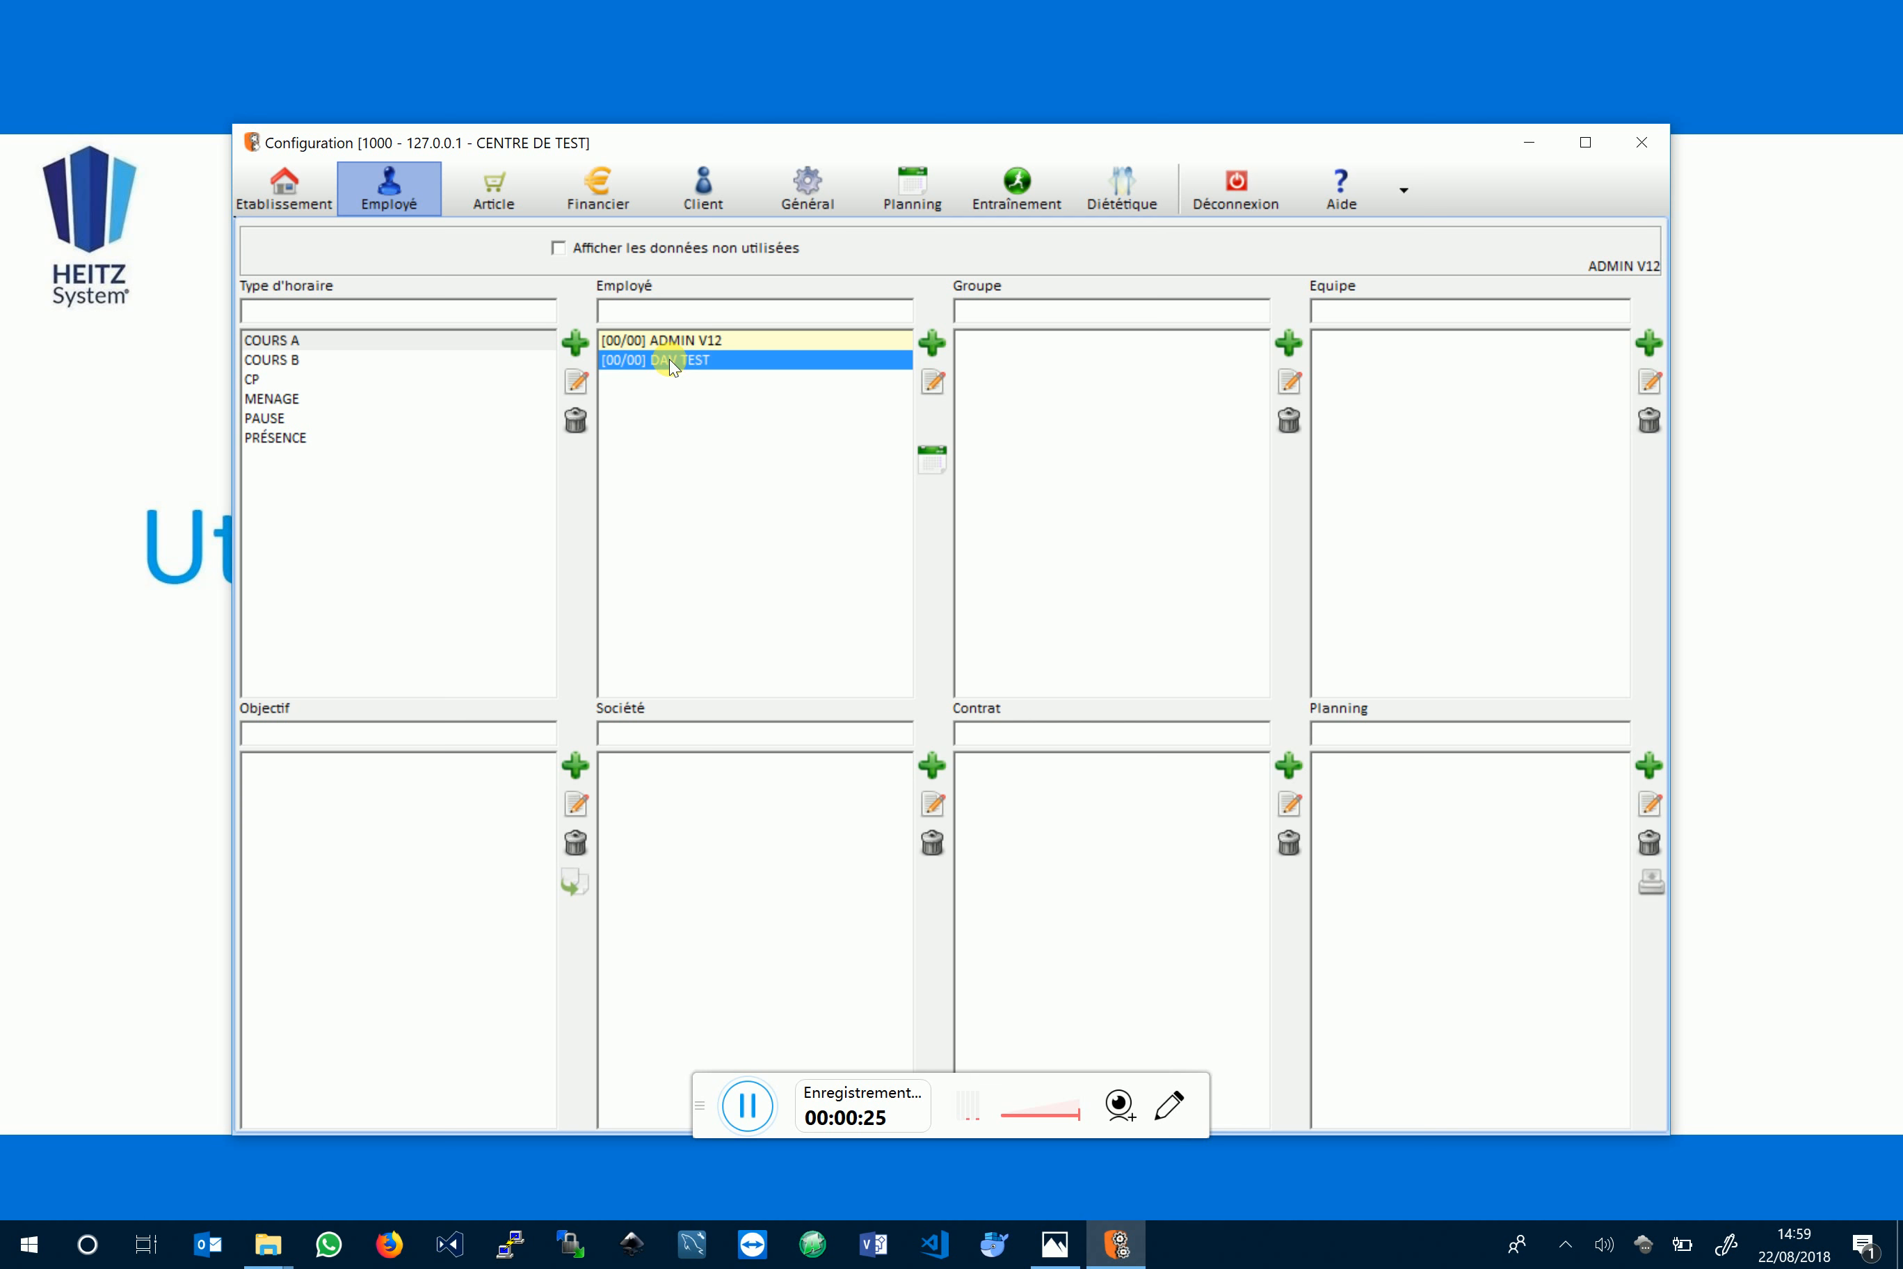
double_click(669, 360)
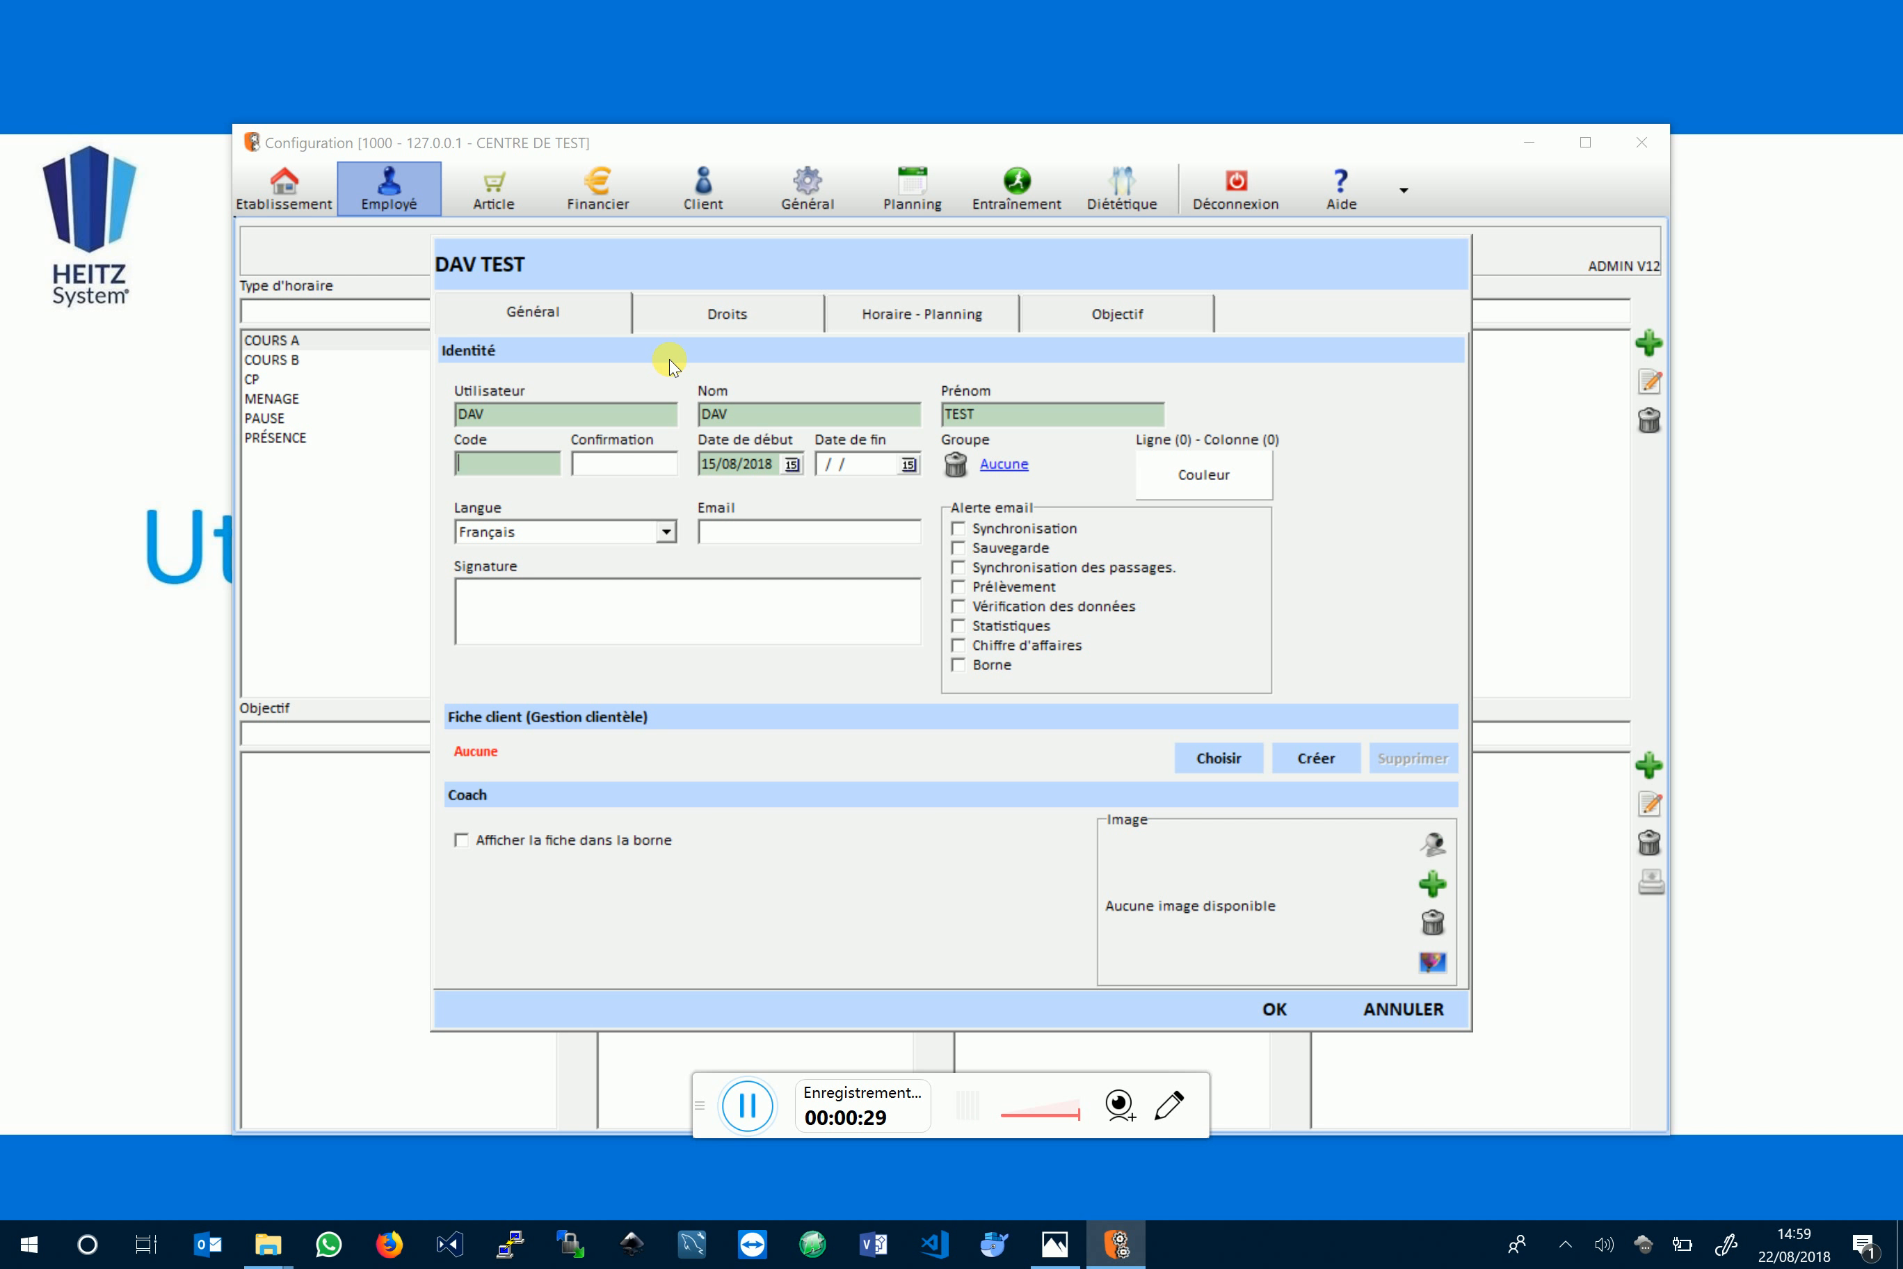
click(899, 319)
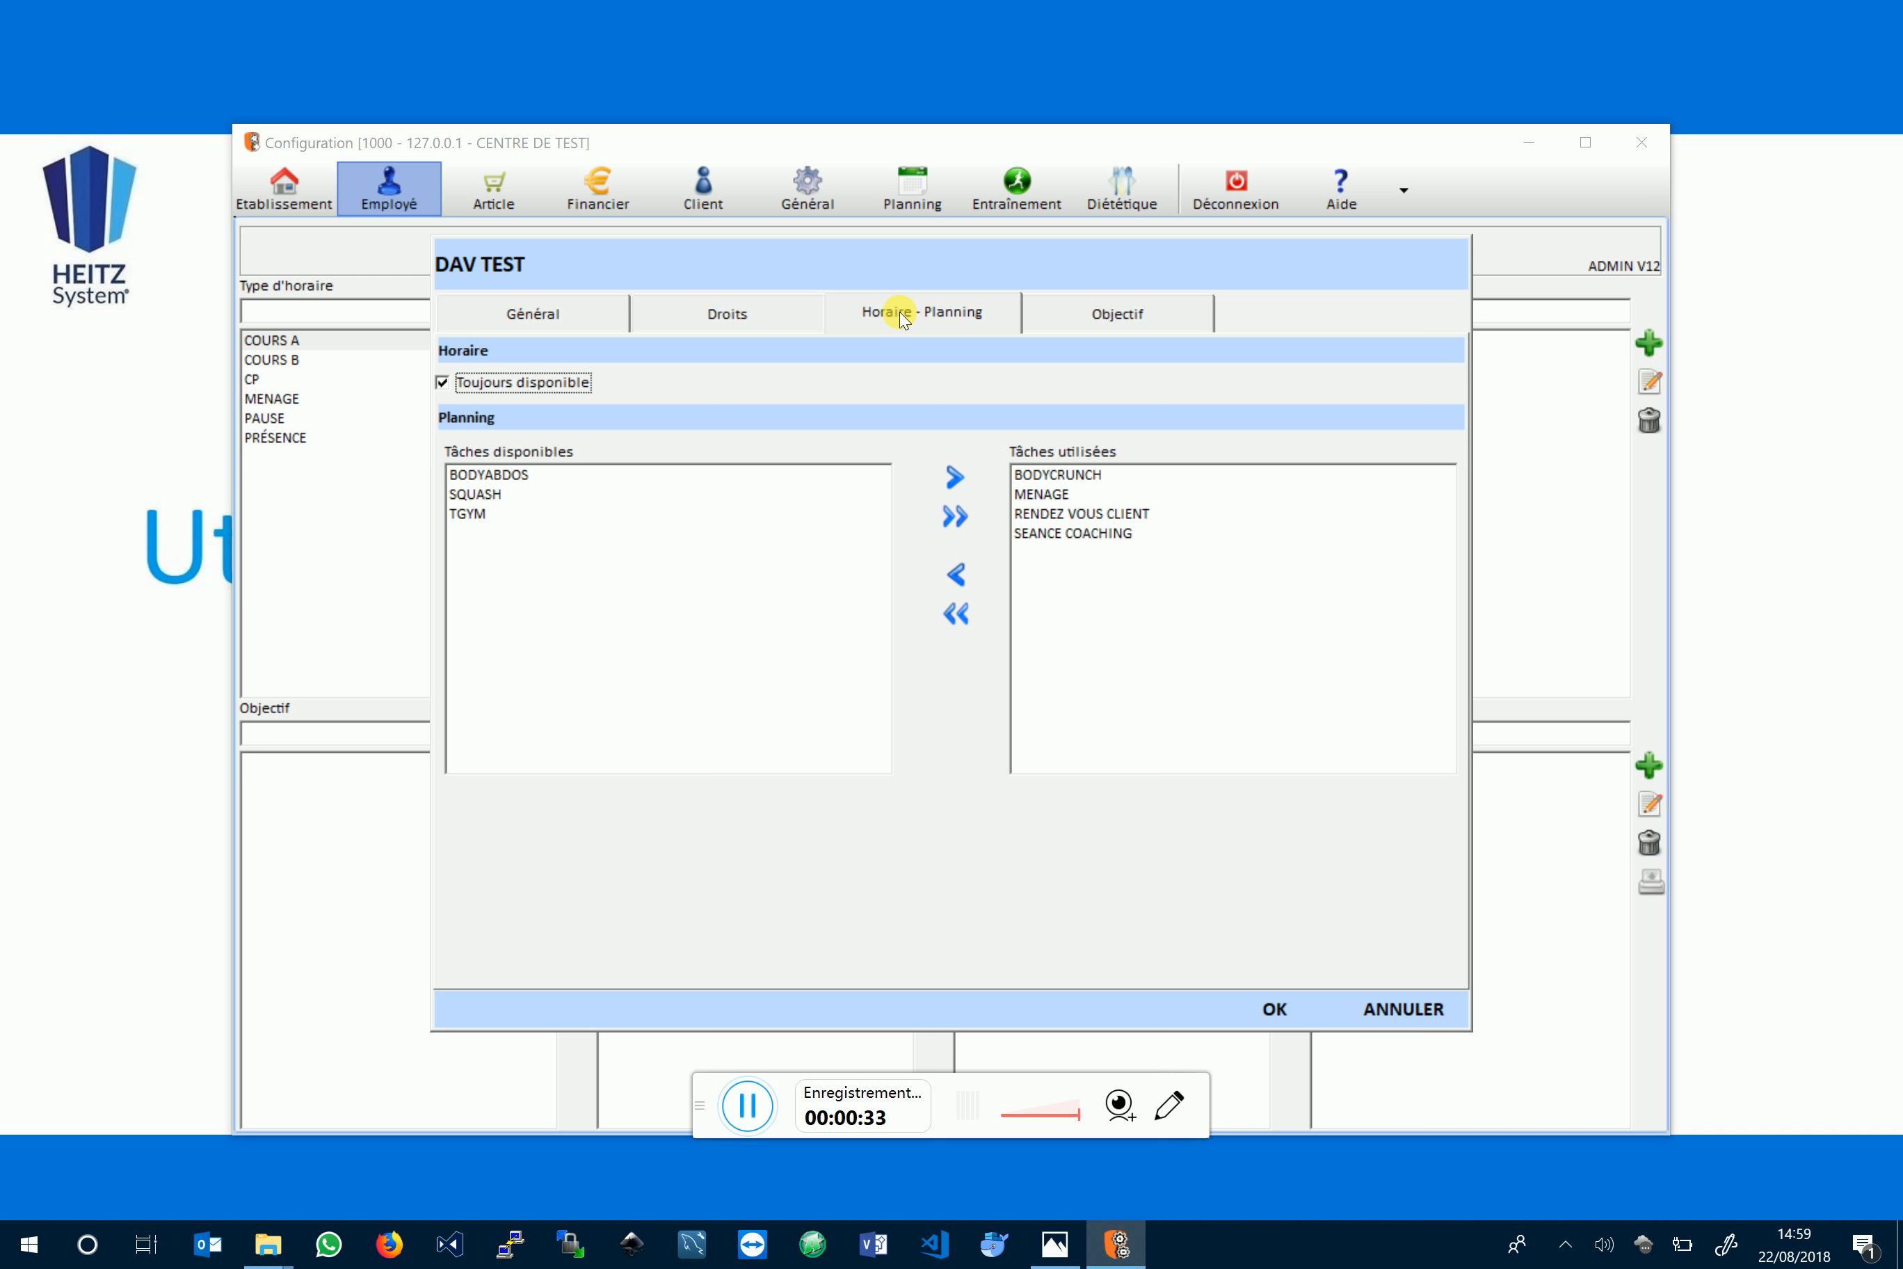
click(480, 389)
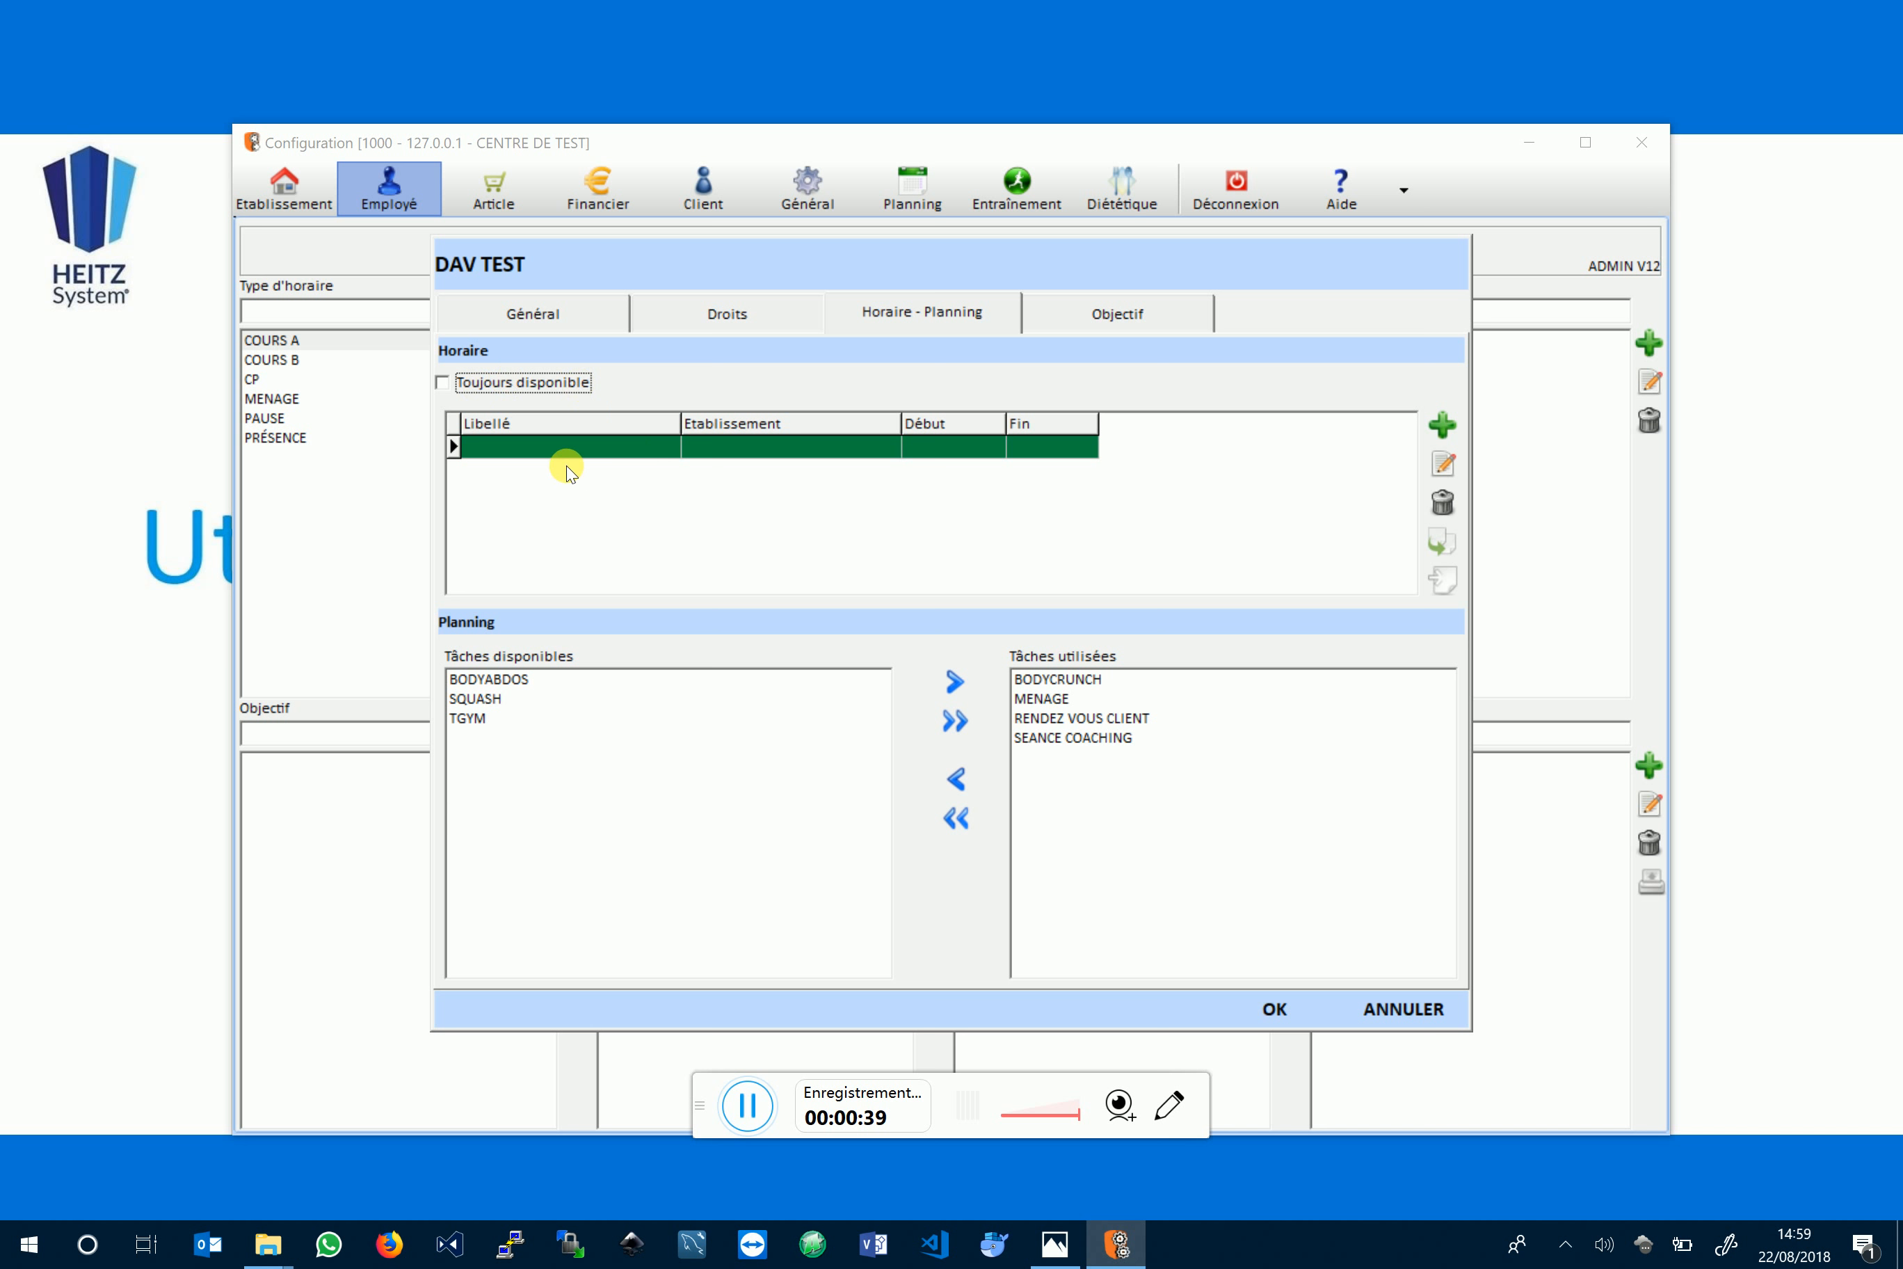
Step: Add a new schedule for the employee and label it PLANNING A
click(1450, 430)
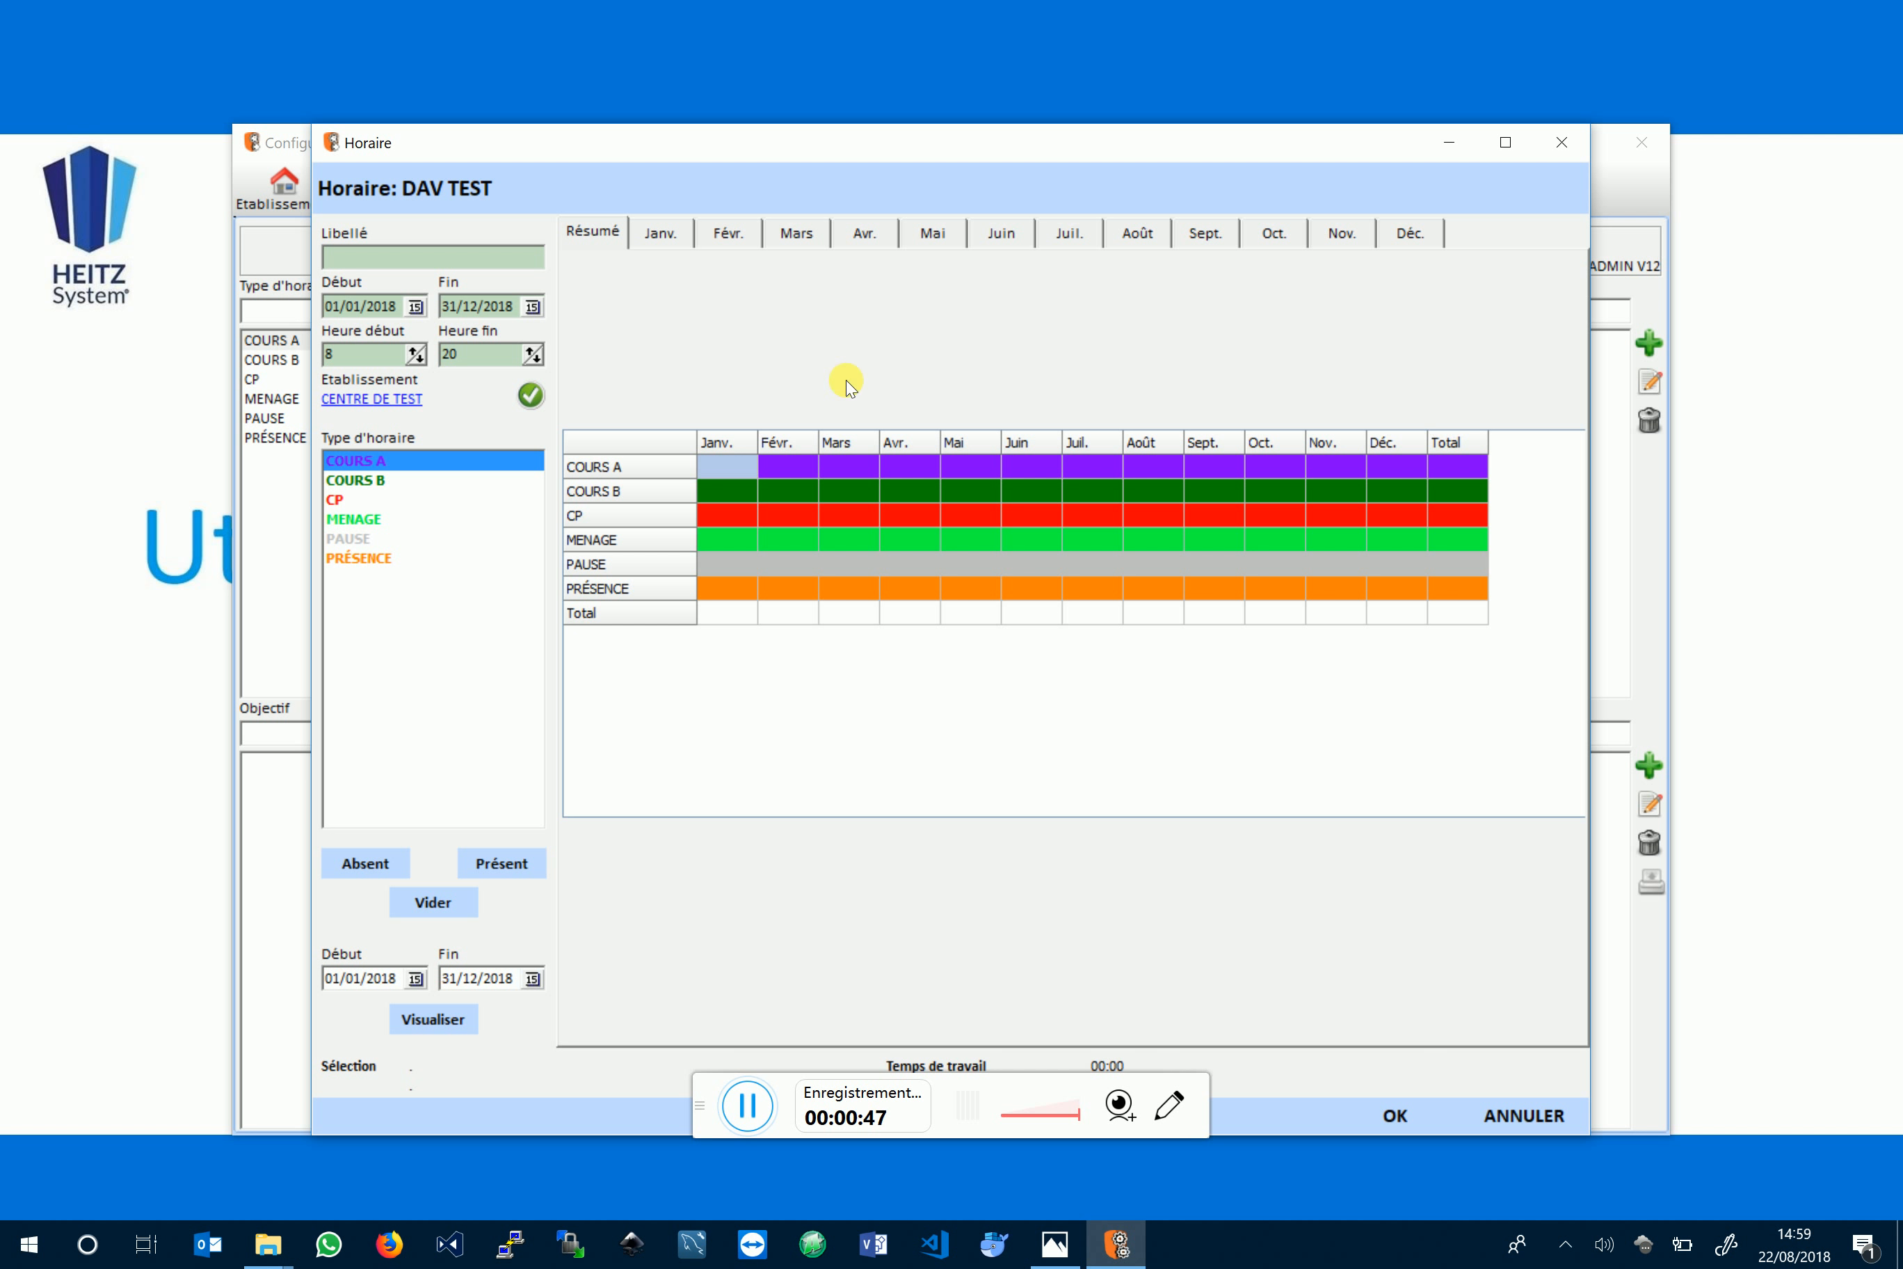
click(421, 261)
text(PLANNING A)
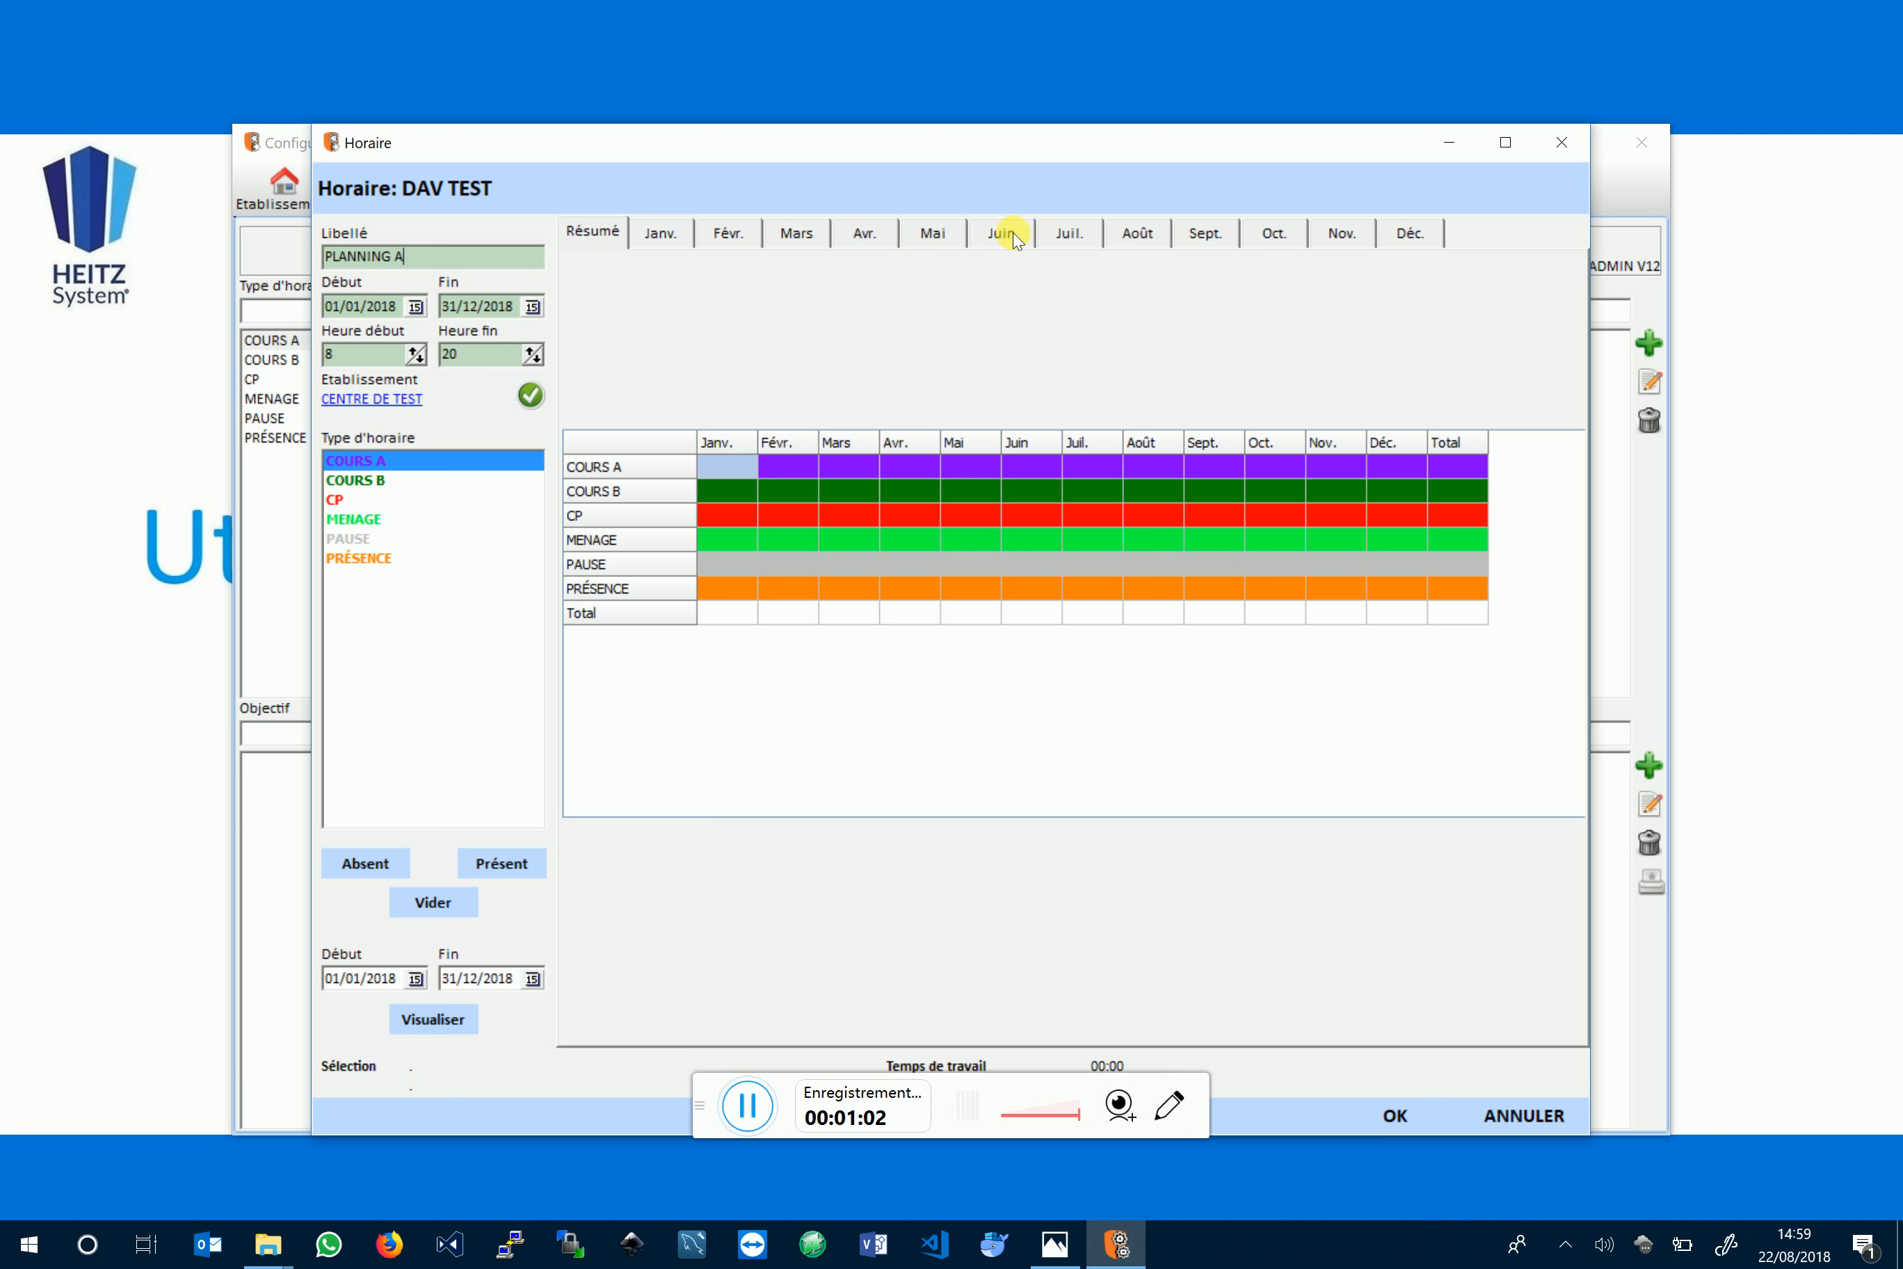
Step: Set the schedule's end date to 30/11/2018 and apply the new period
click(532, 306)
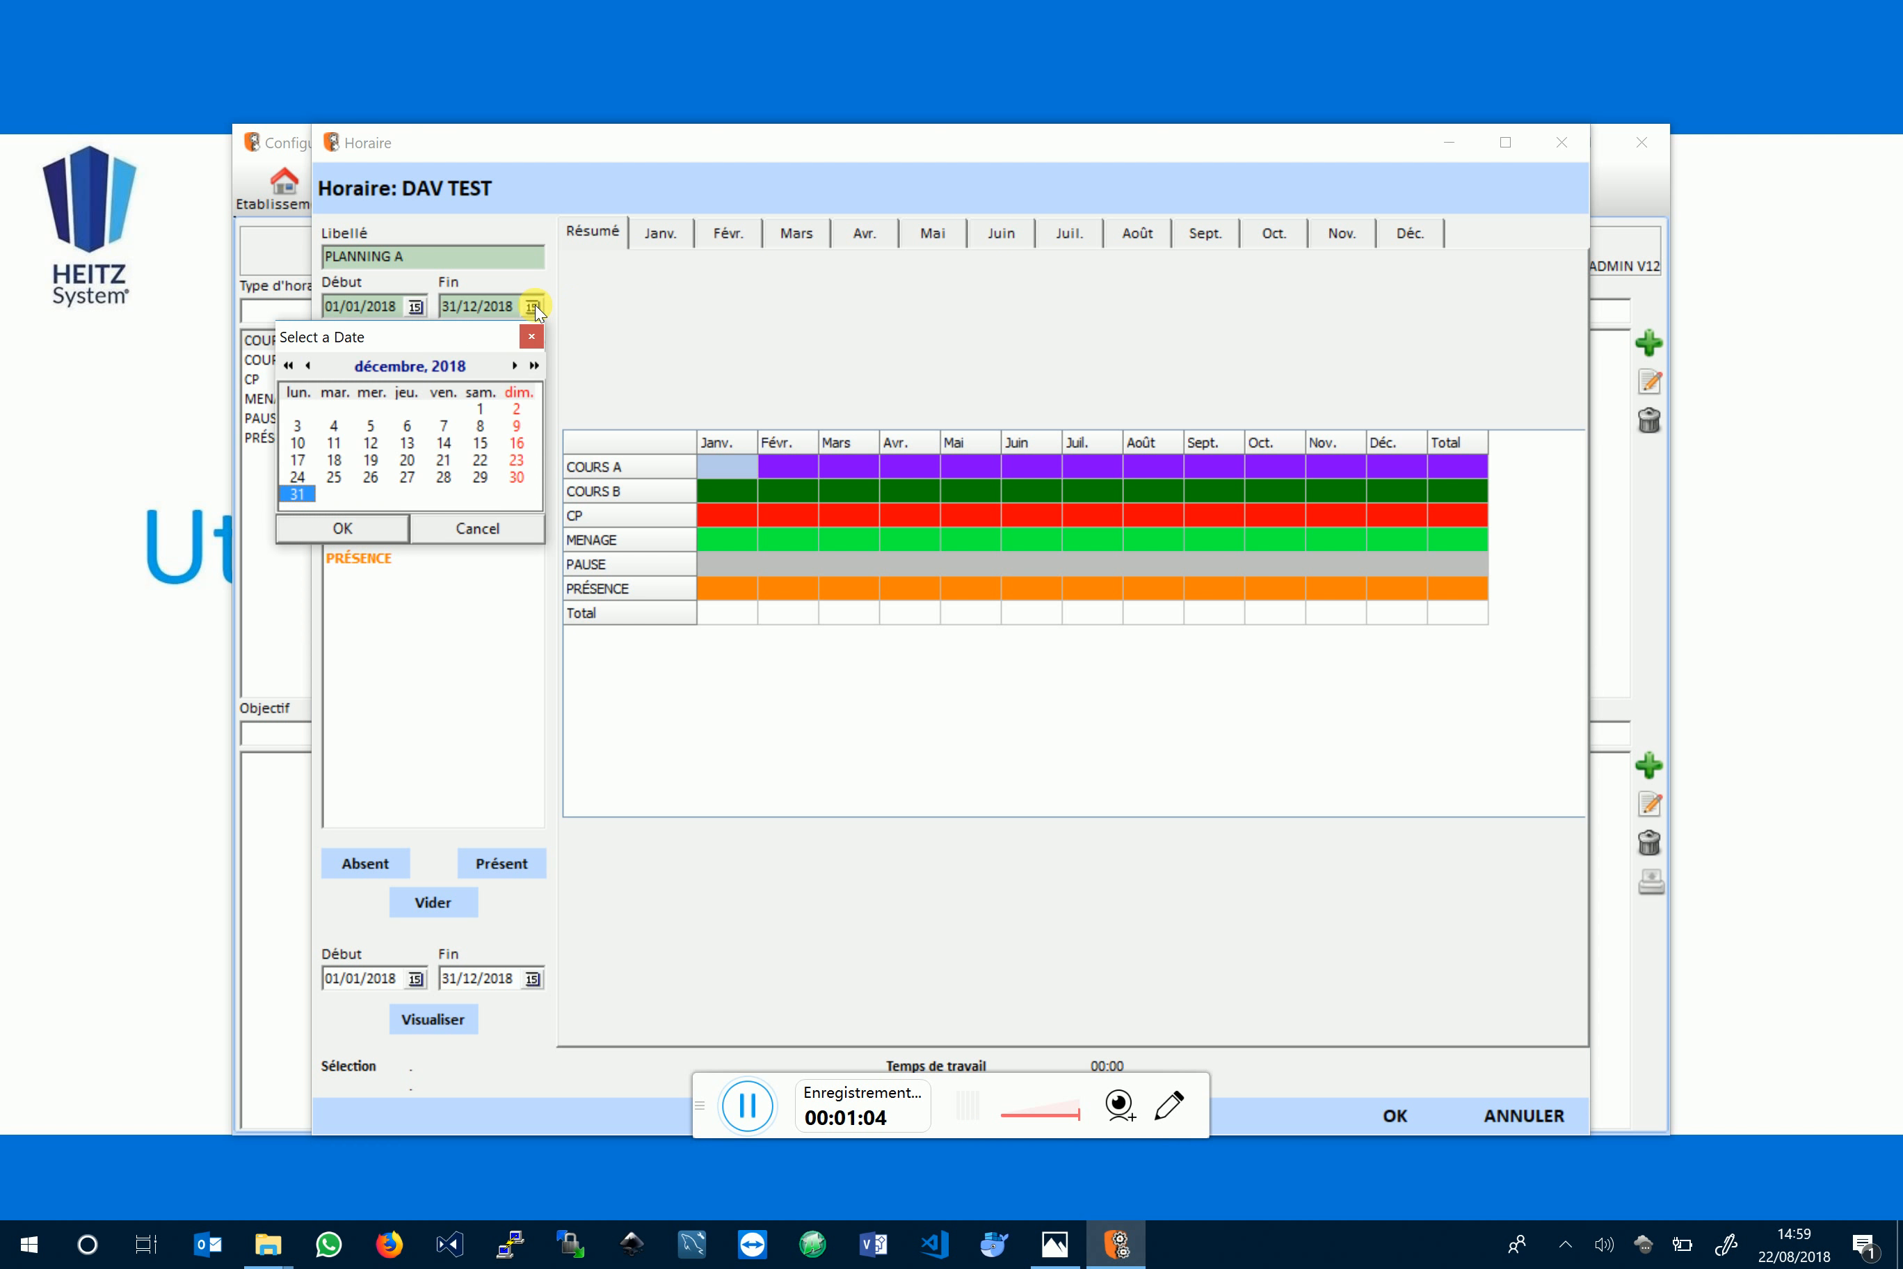
click(307, 363)
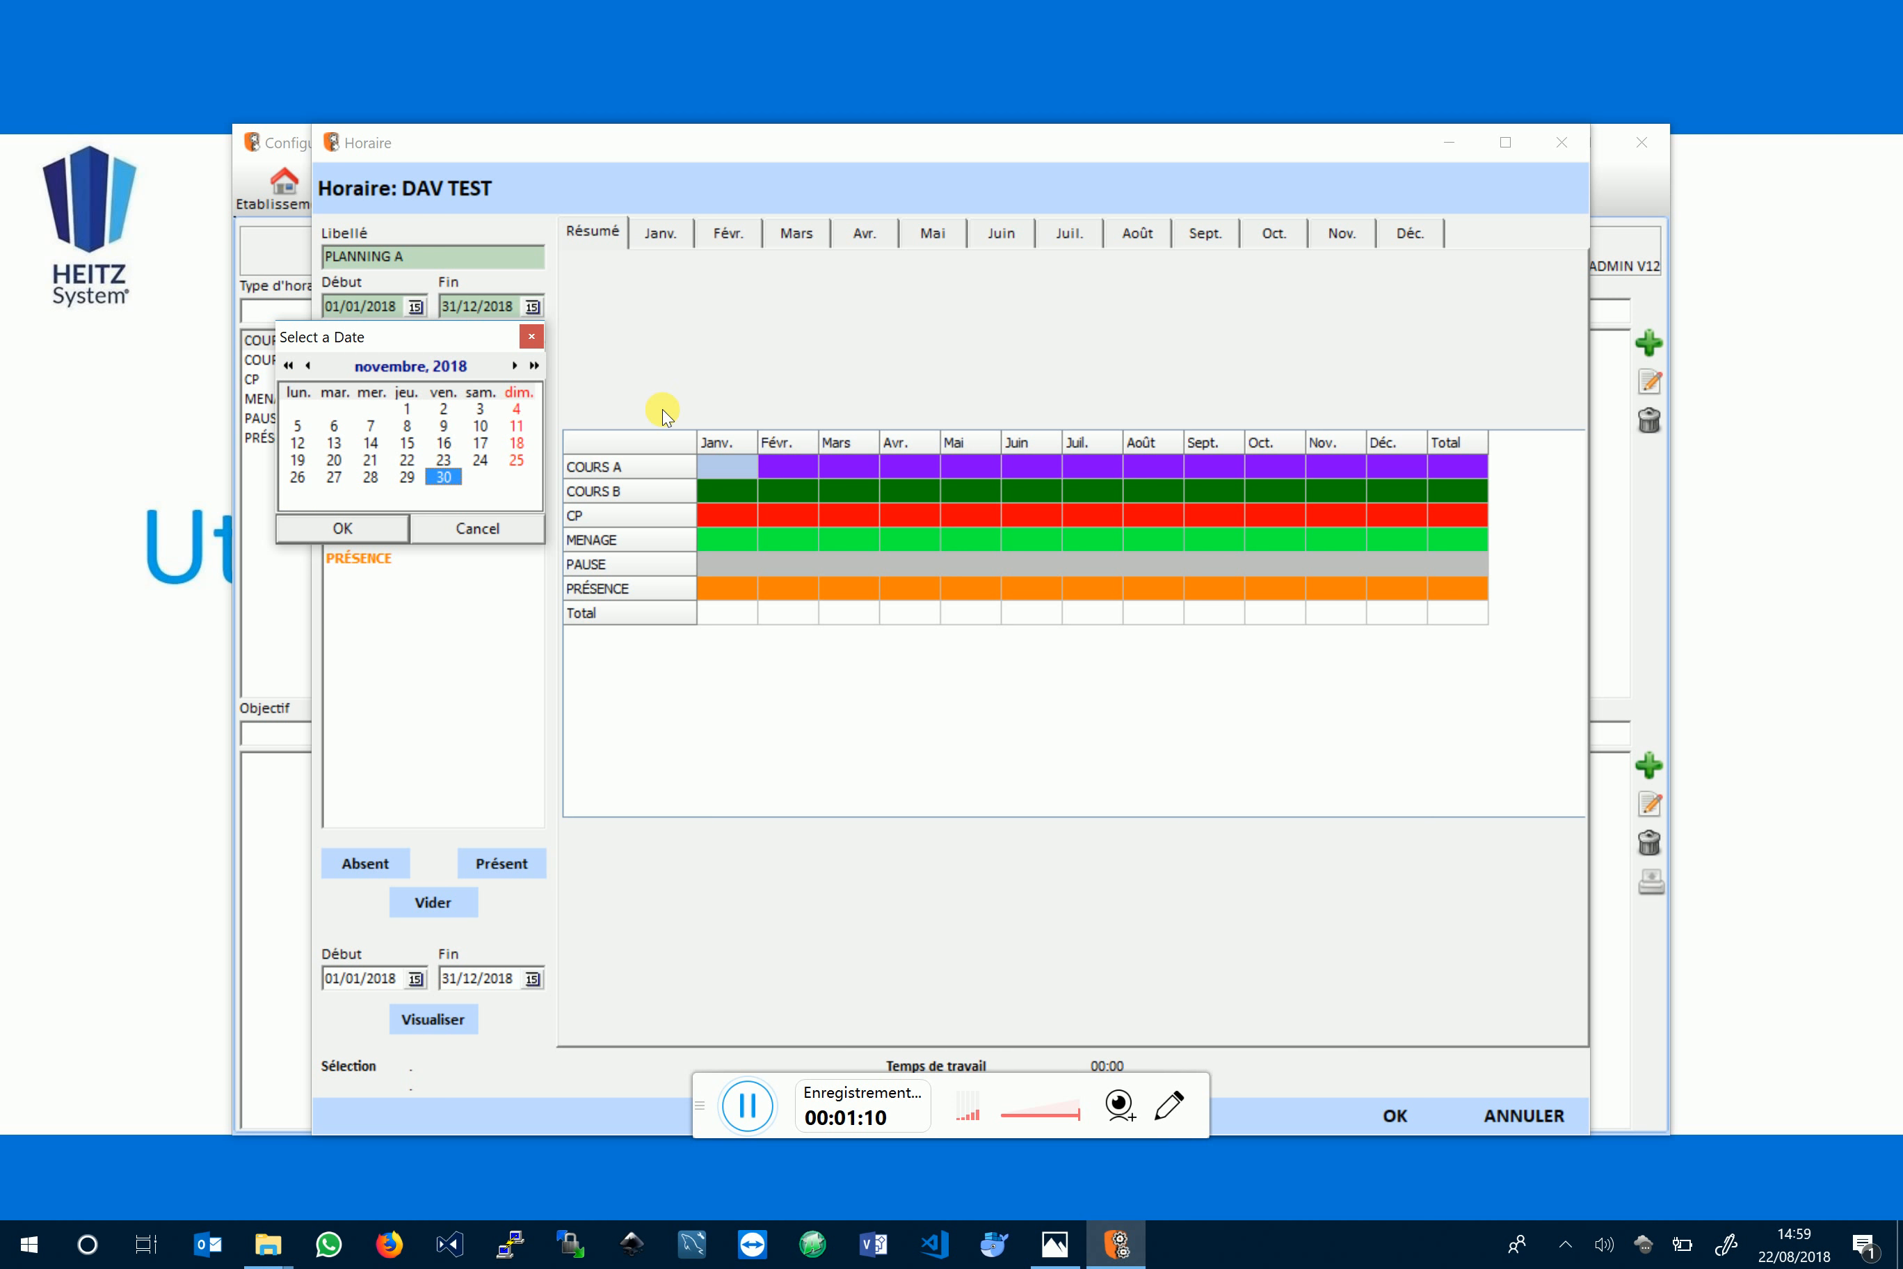
click(380, 531)
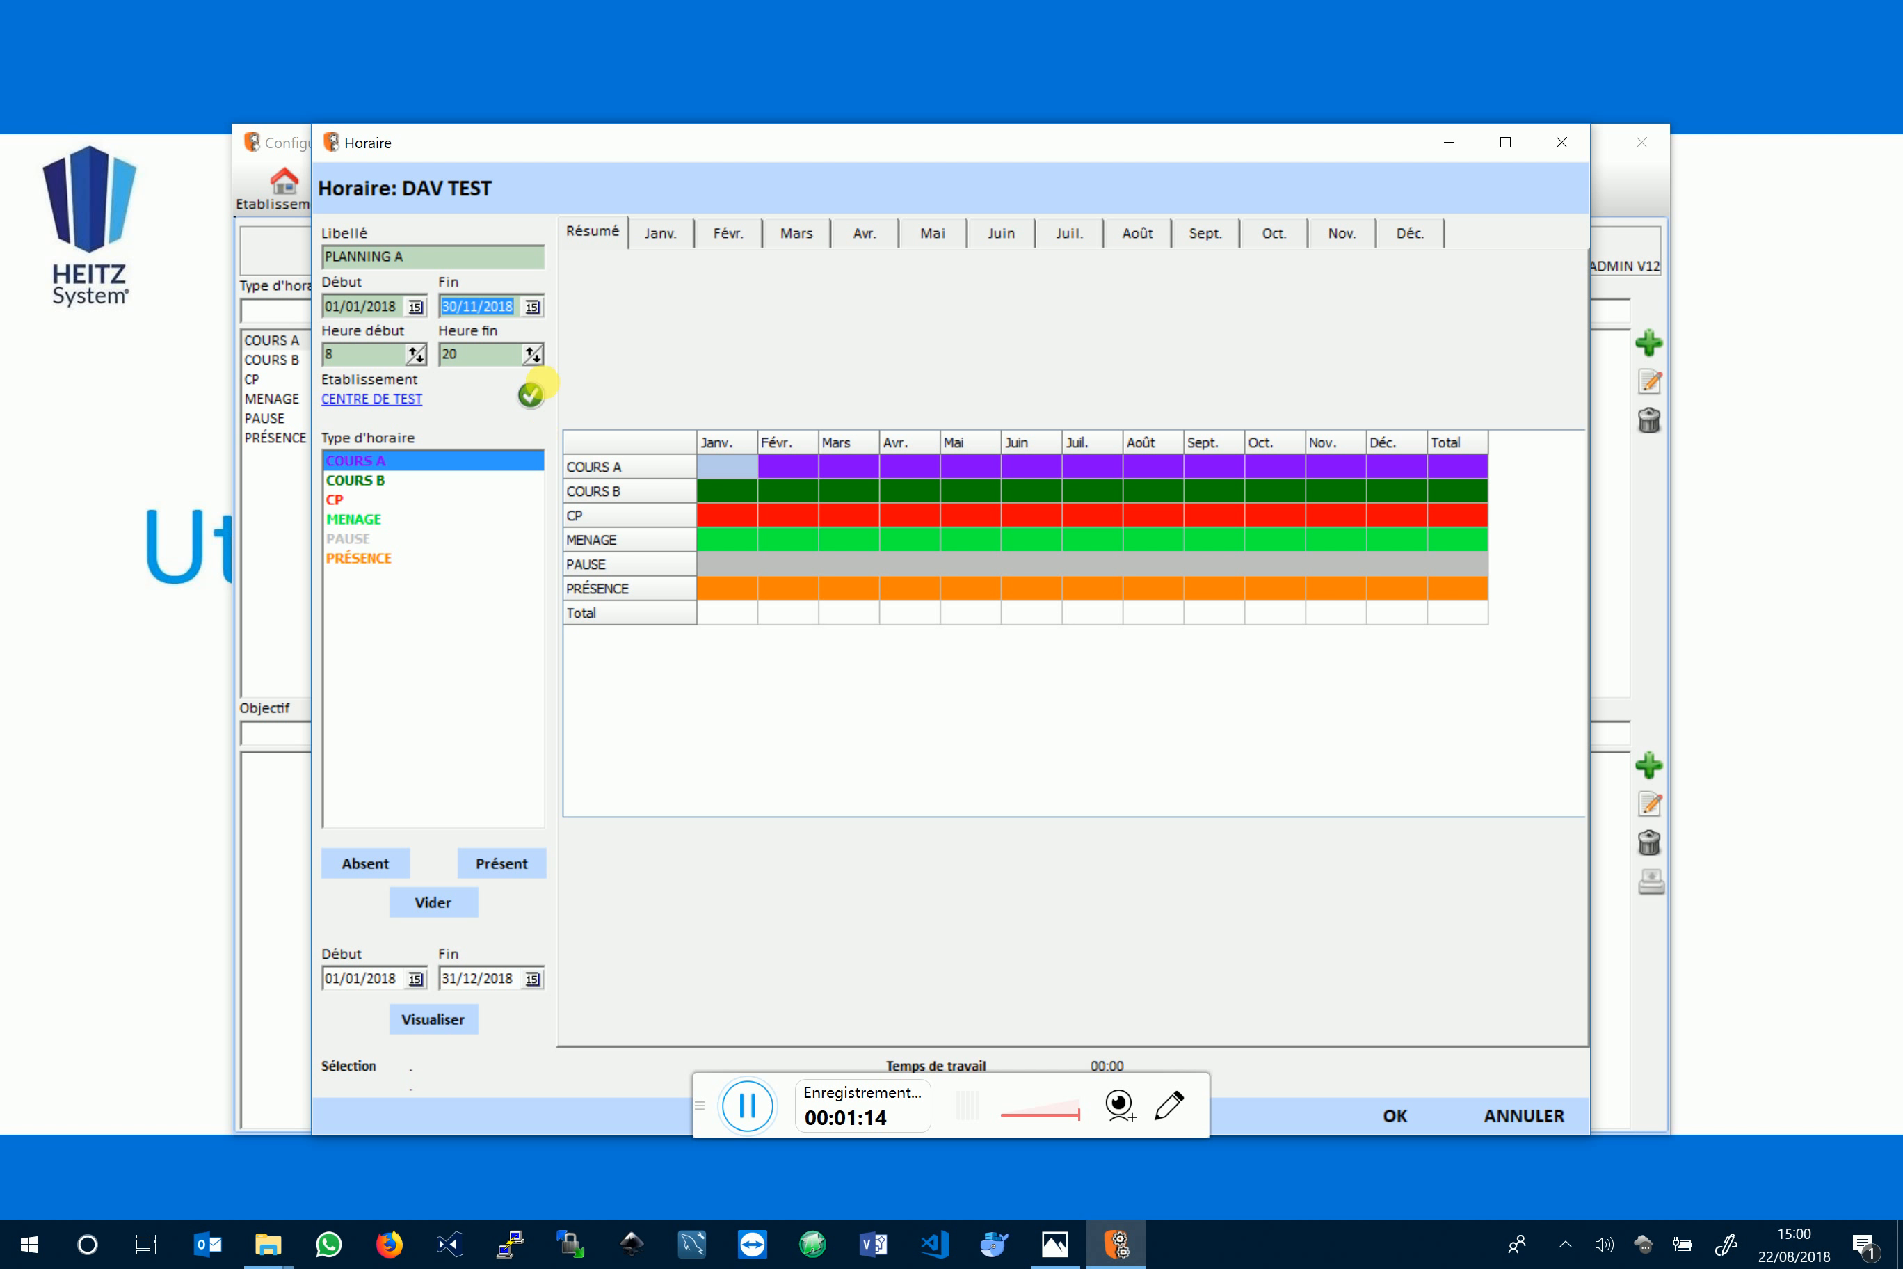
click(534, 397)
click(366, 360)
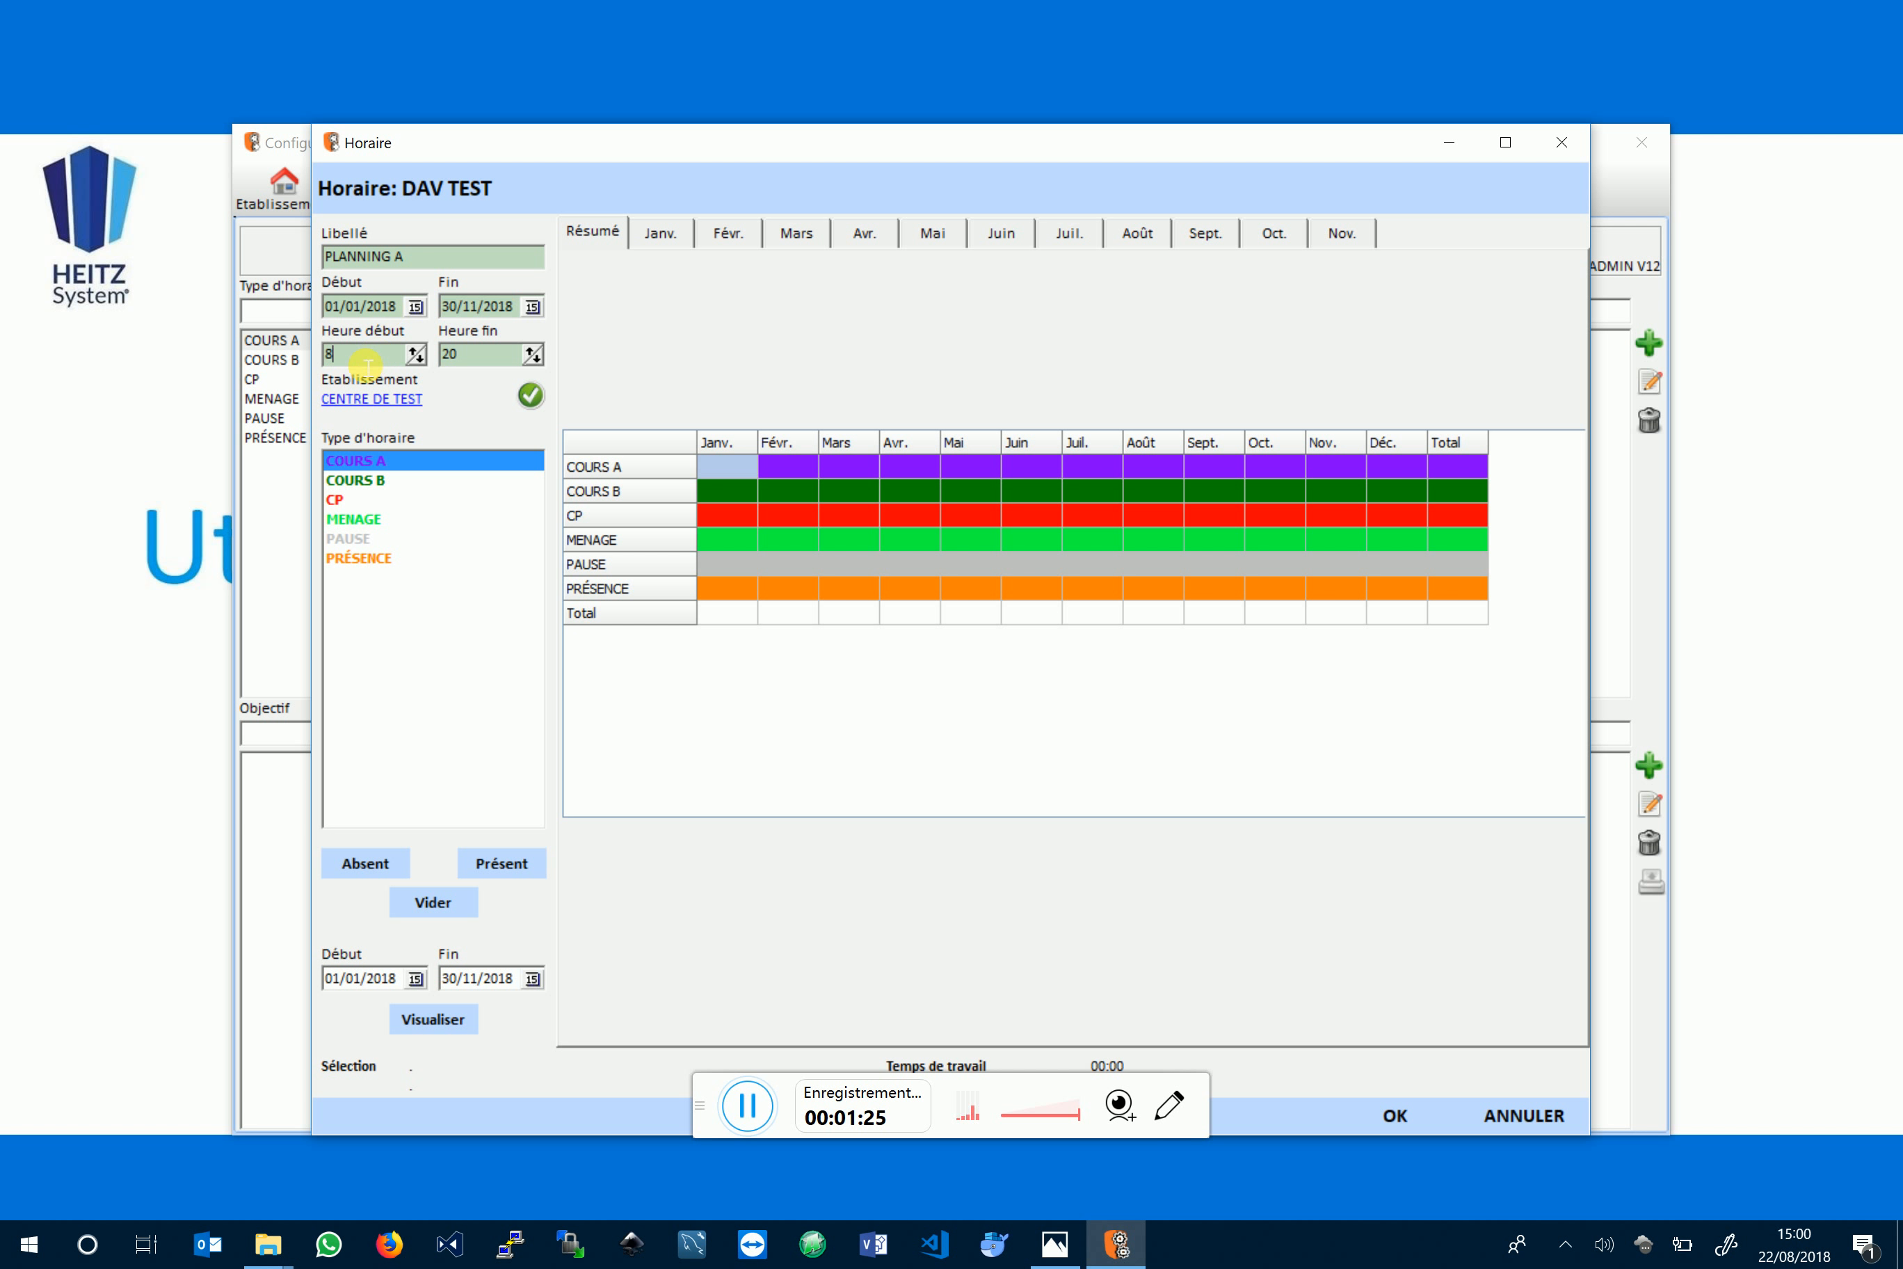
double_click(461, 366)
Step: In the January grid, mark lundi 01 from 09:00 to 12:00 as present with the PRÉSENCE schedule type
click(660, 233)
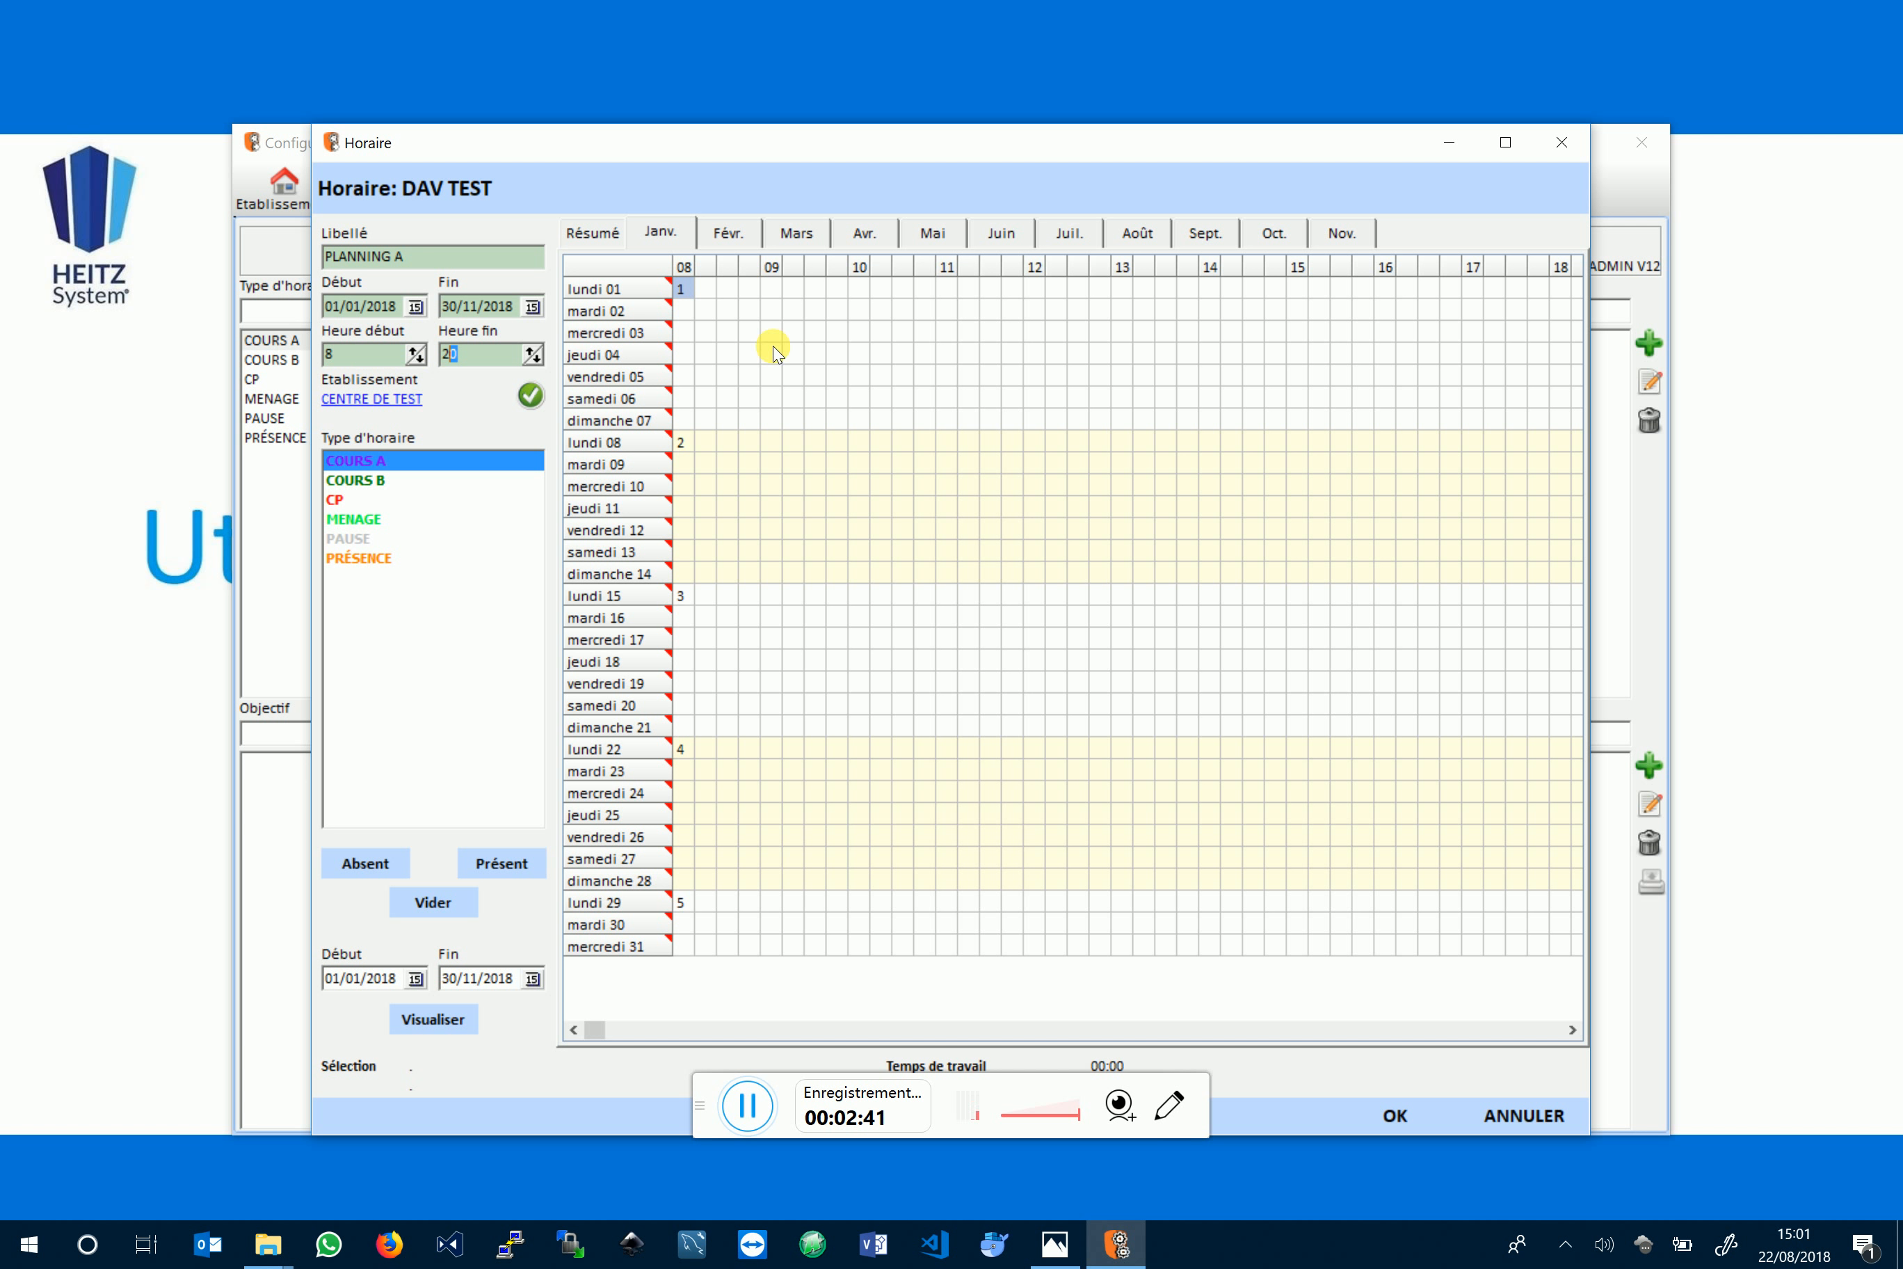
click(777, 288)
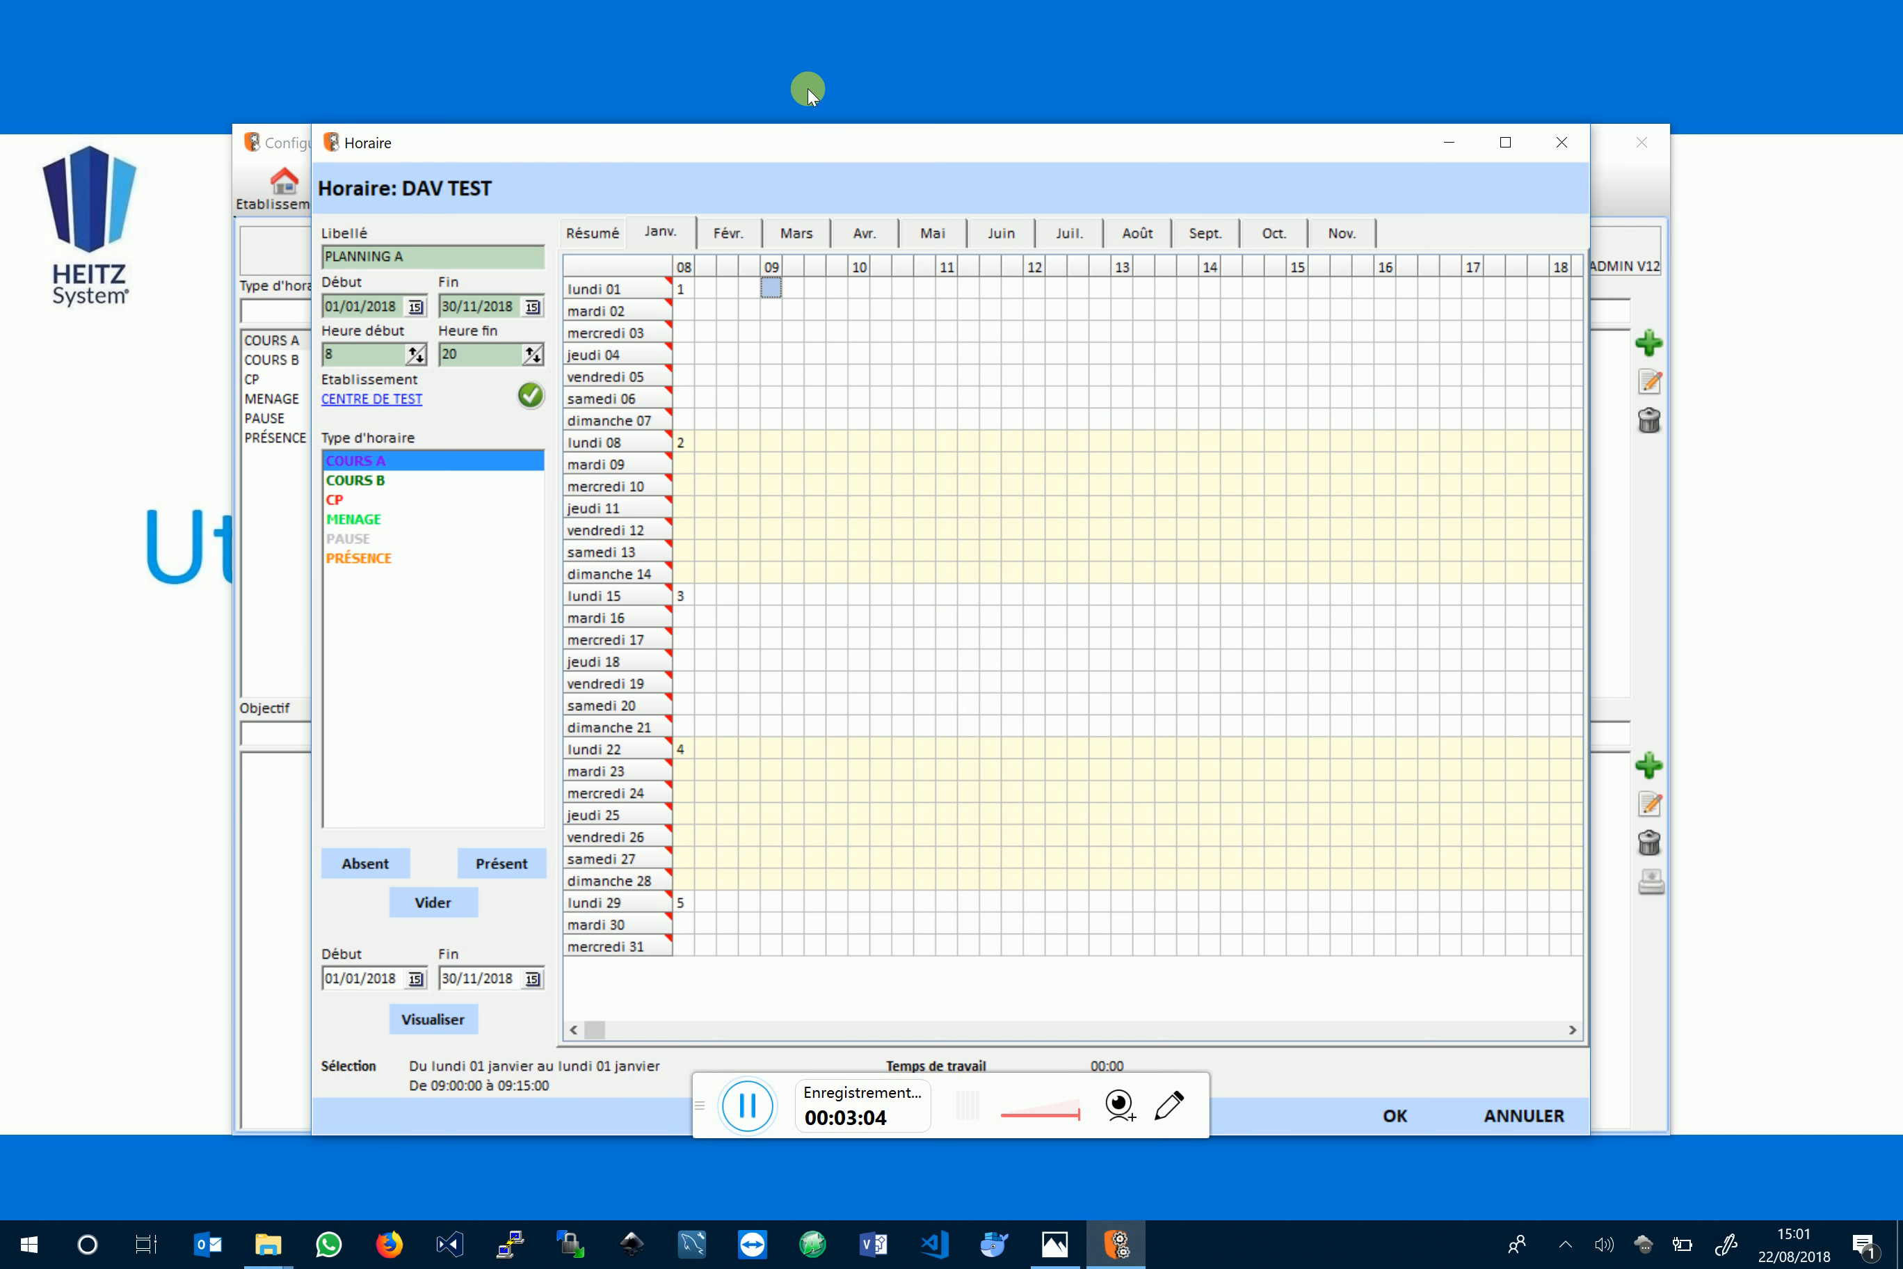
drag(681, 153, 614, 83)
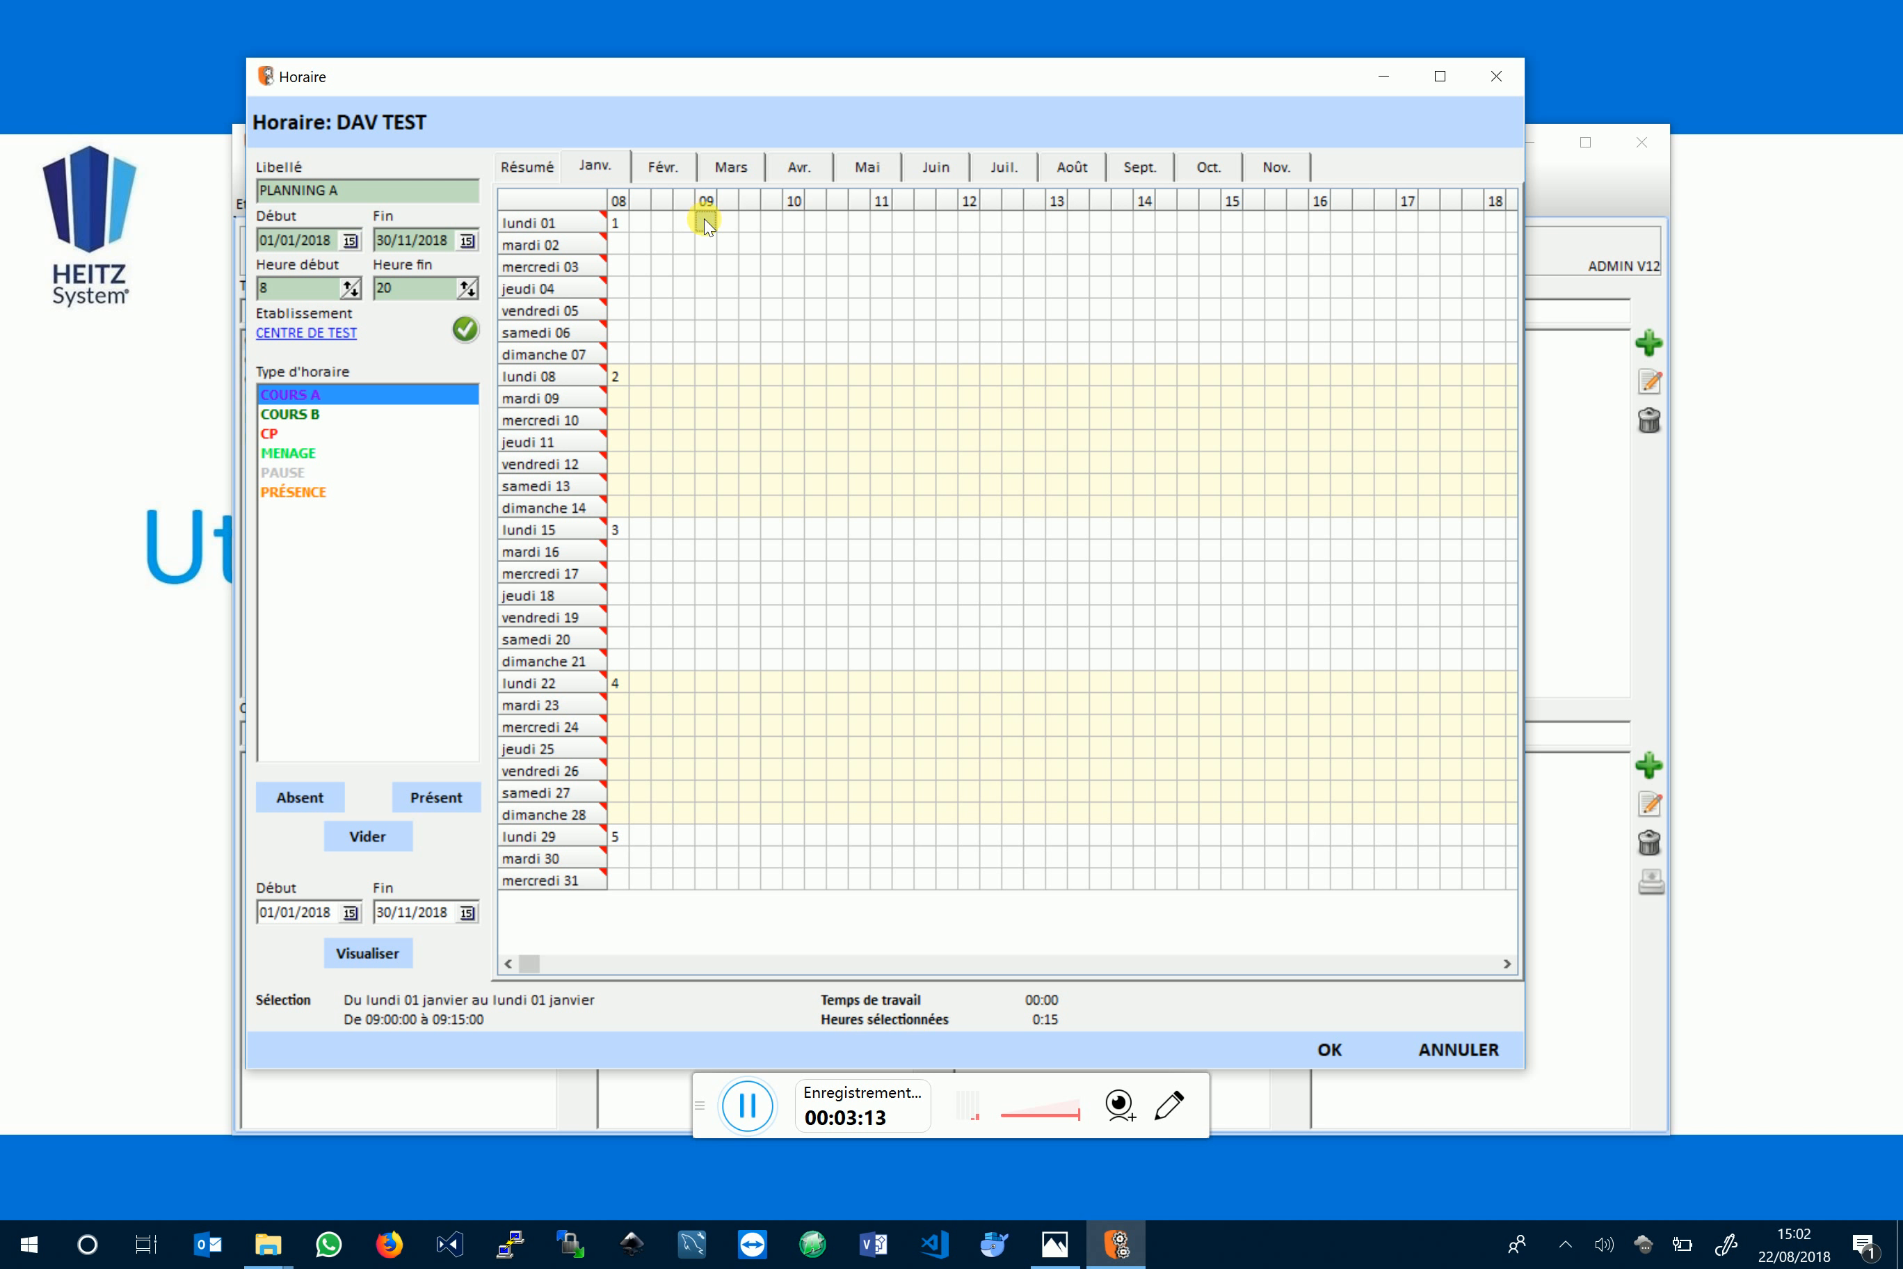
drag(703, 218, 725, 219)
right_click(867, 208)
click(721, 221)
drag(711, 220, 800, 218)
drag(929, 215, 947, 216)
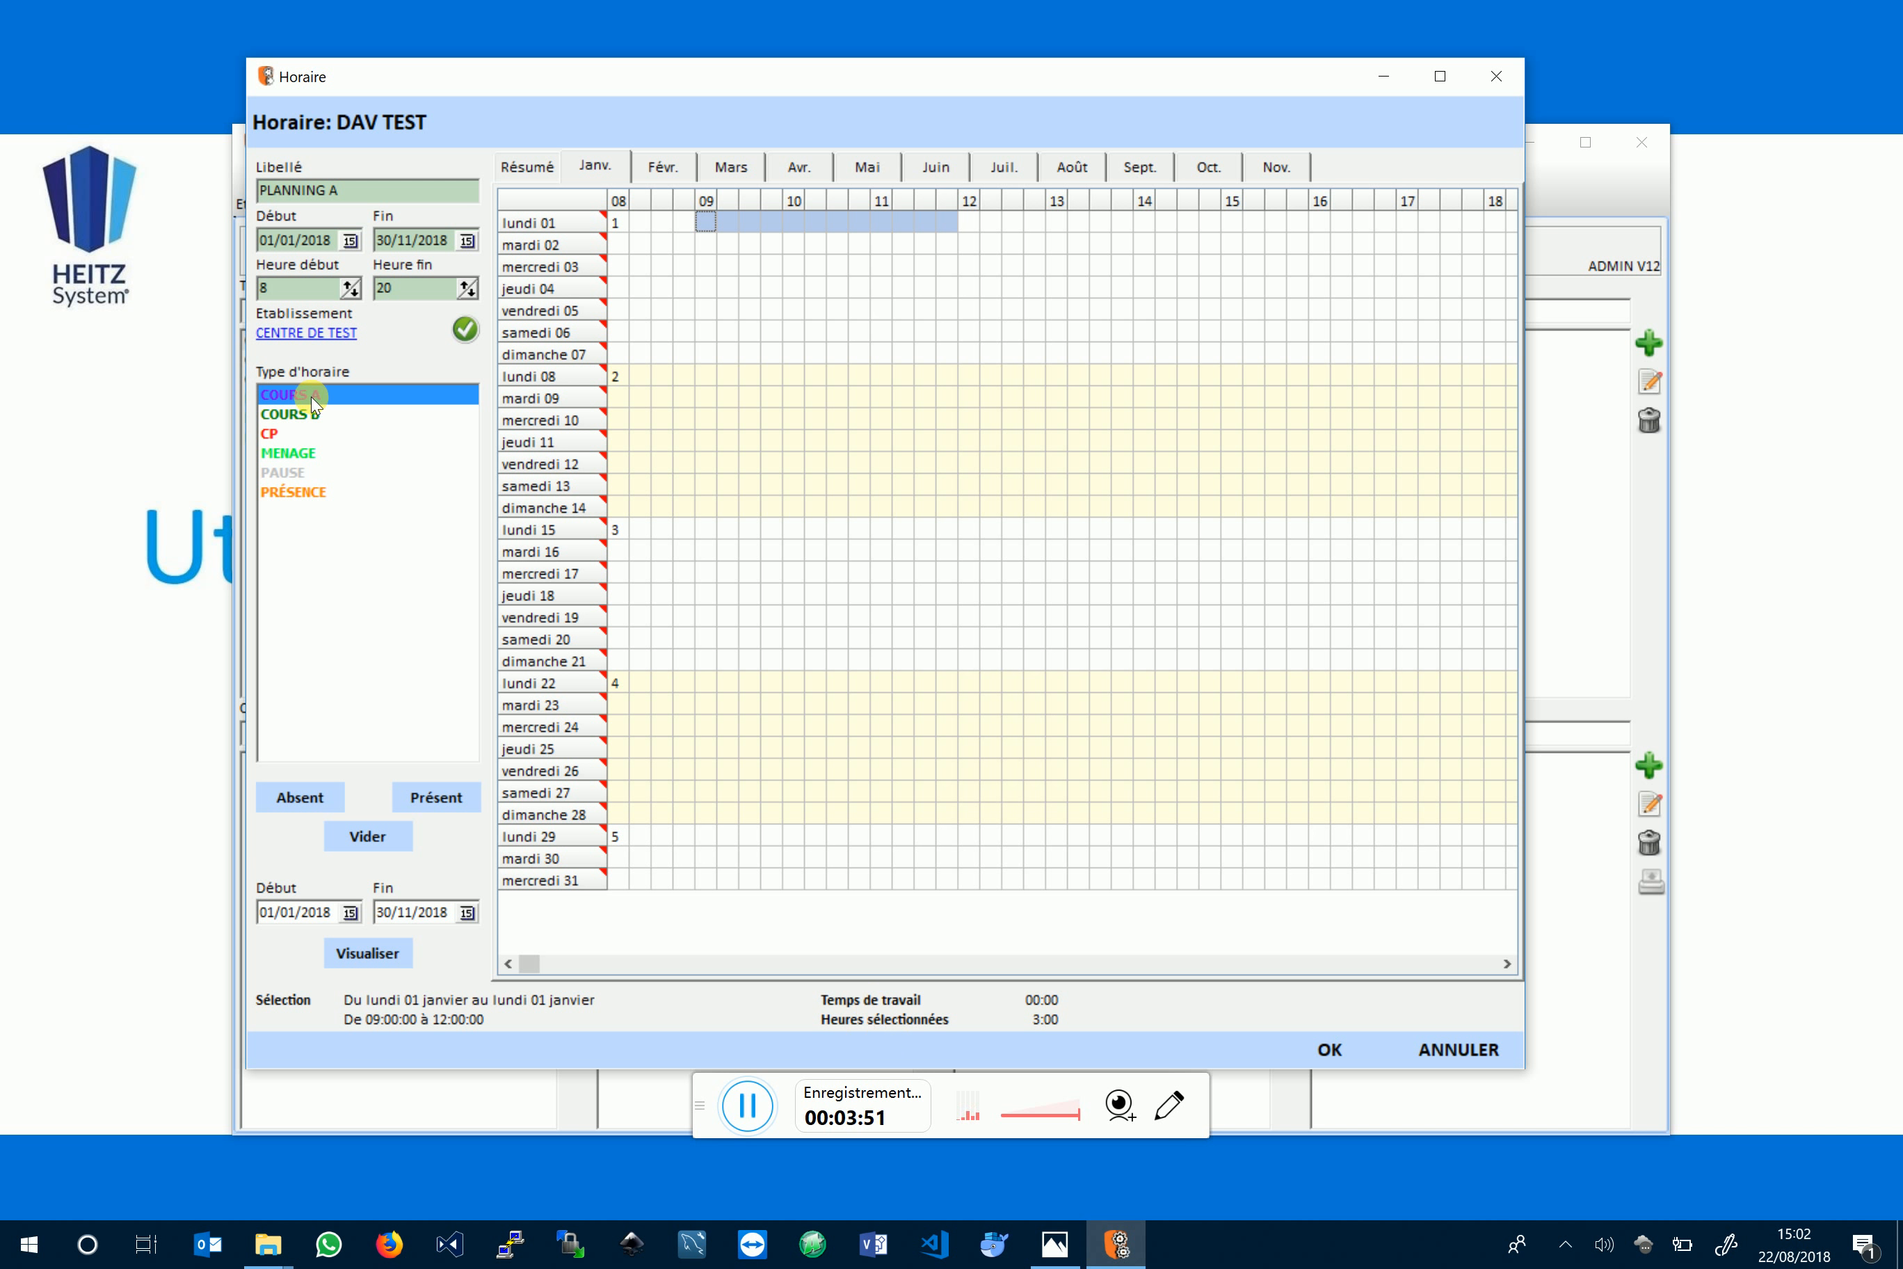
click(297, 492)
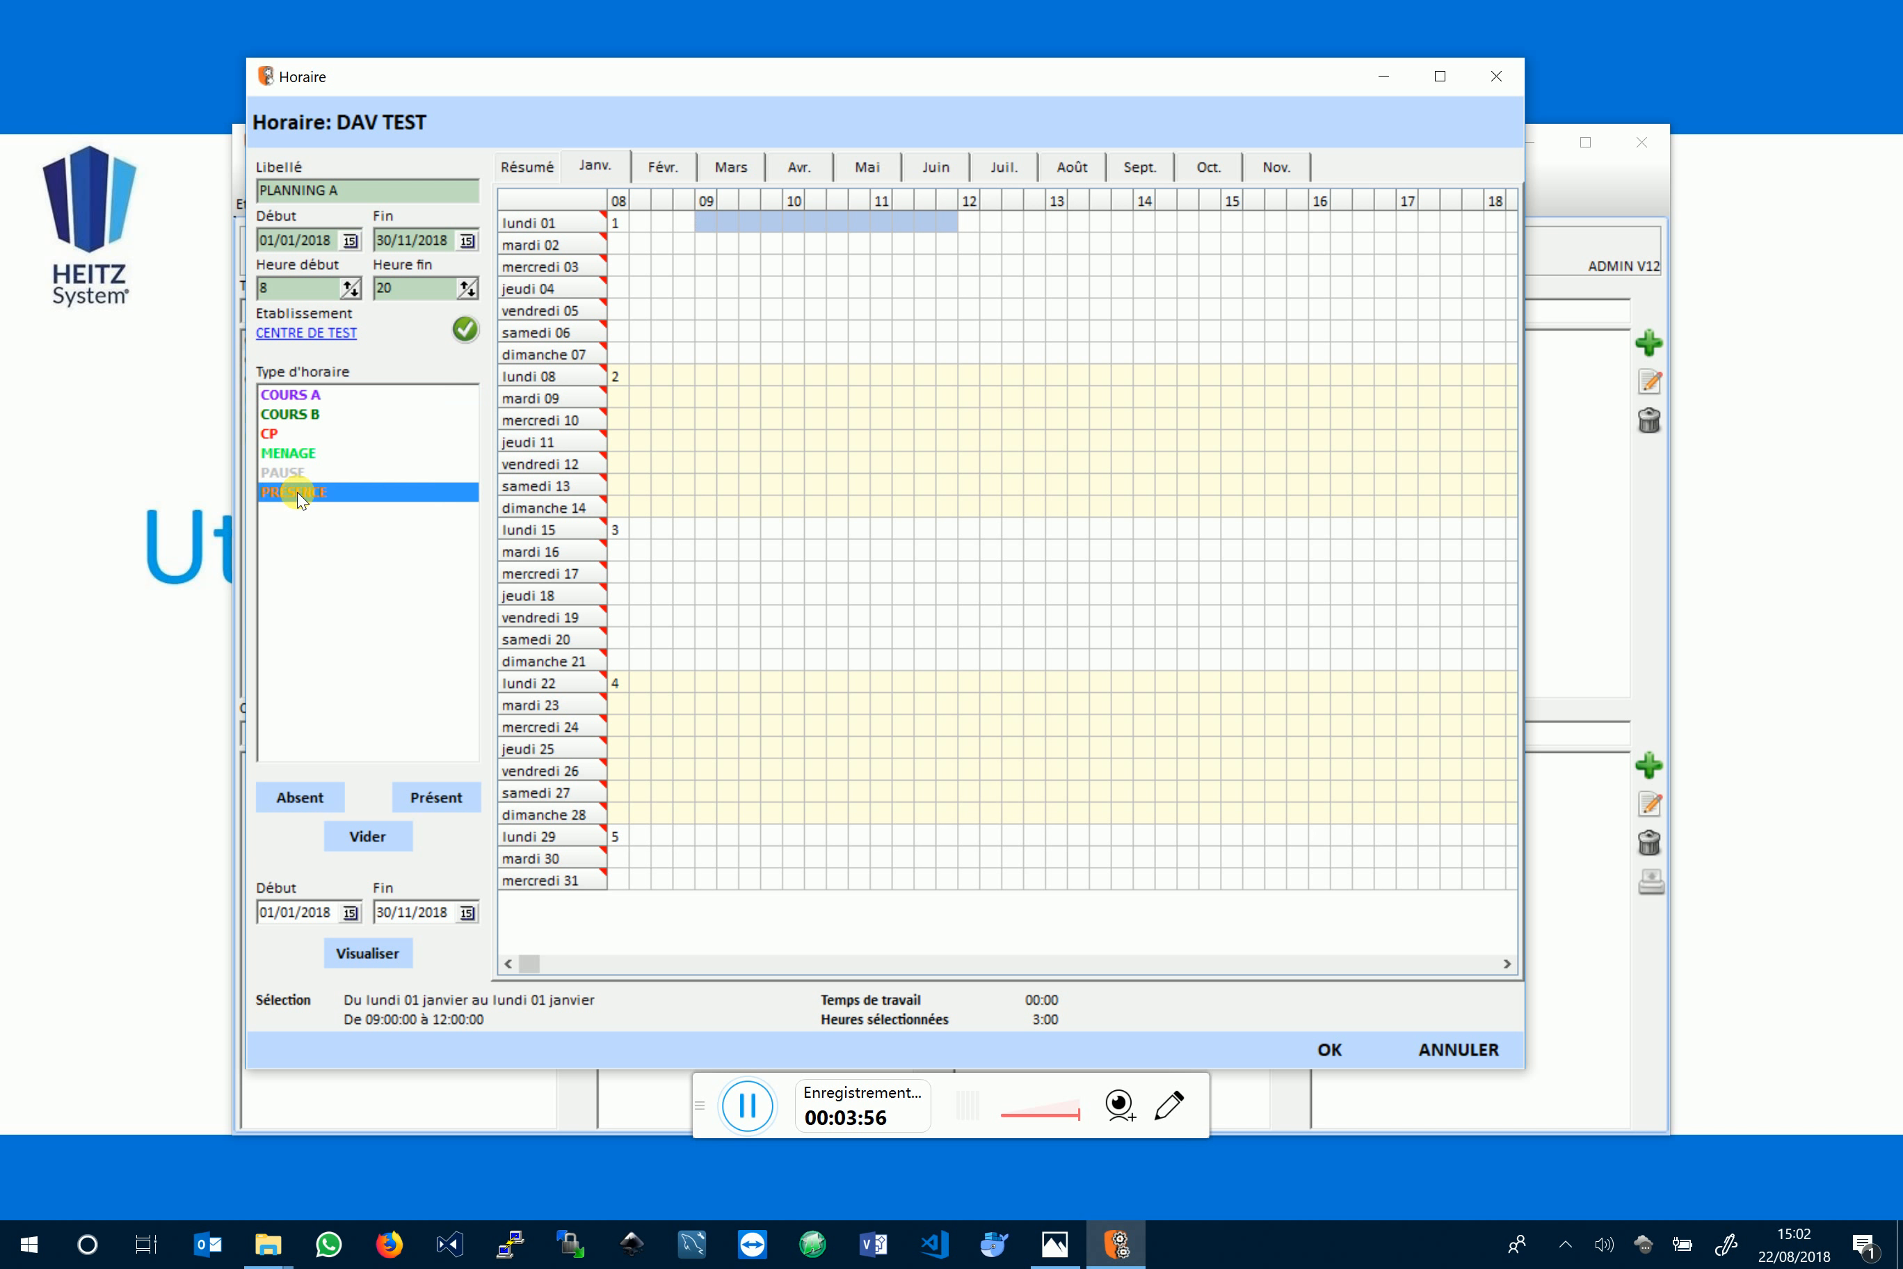
click(434, 801)
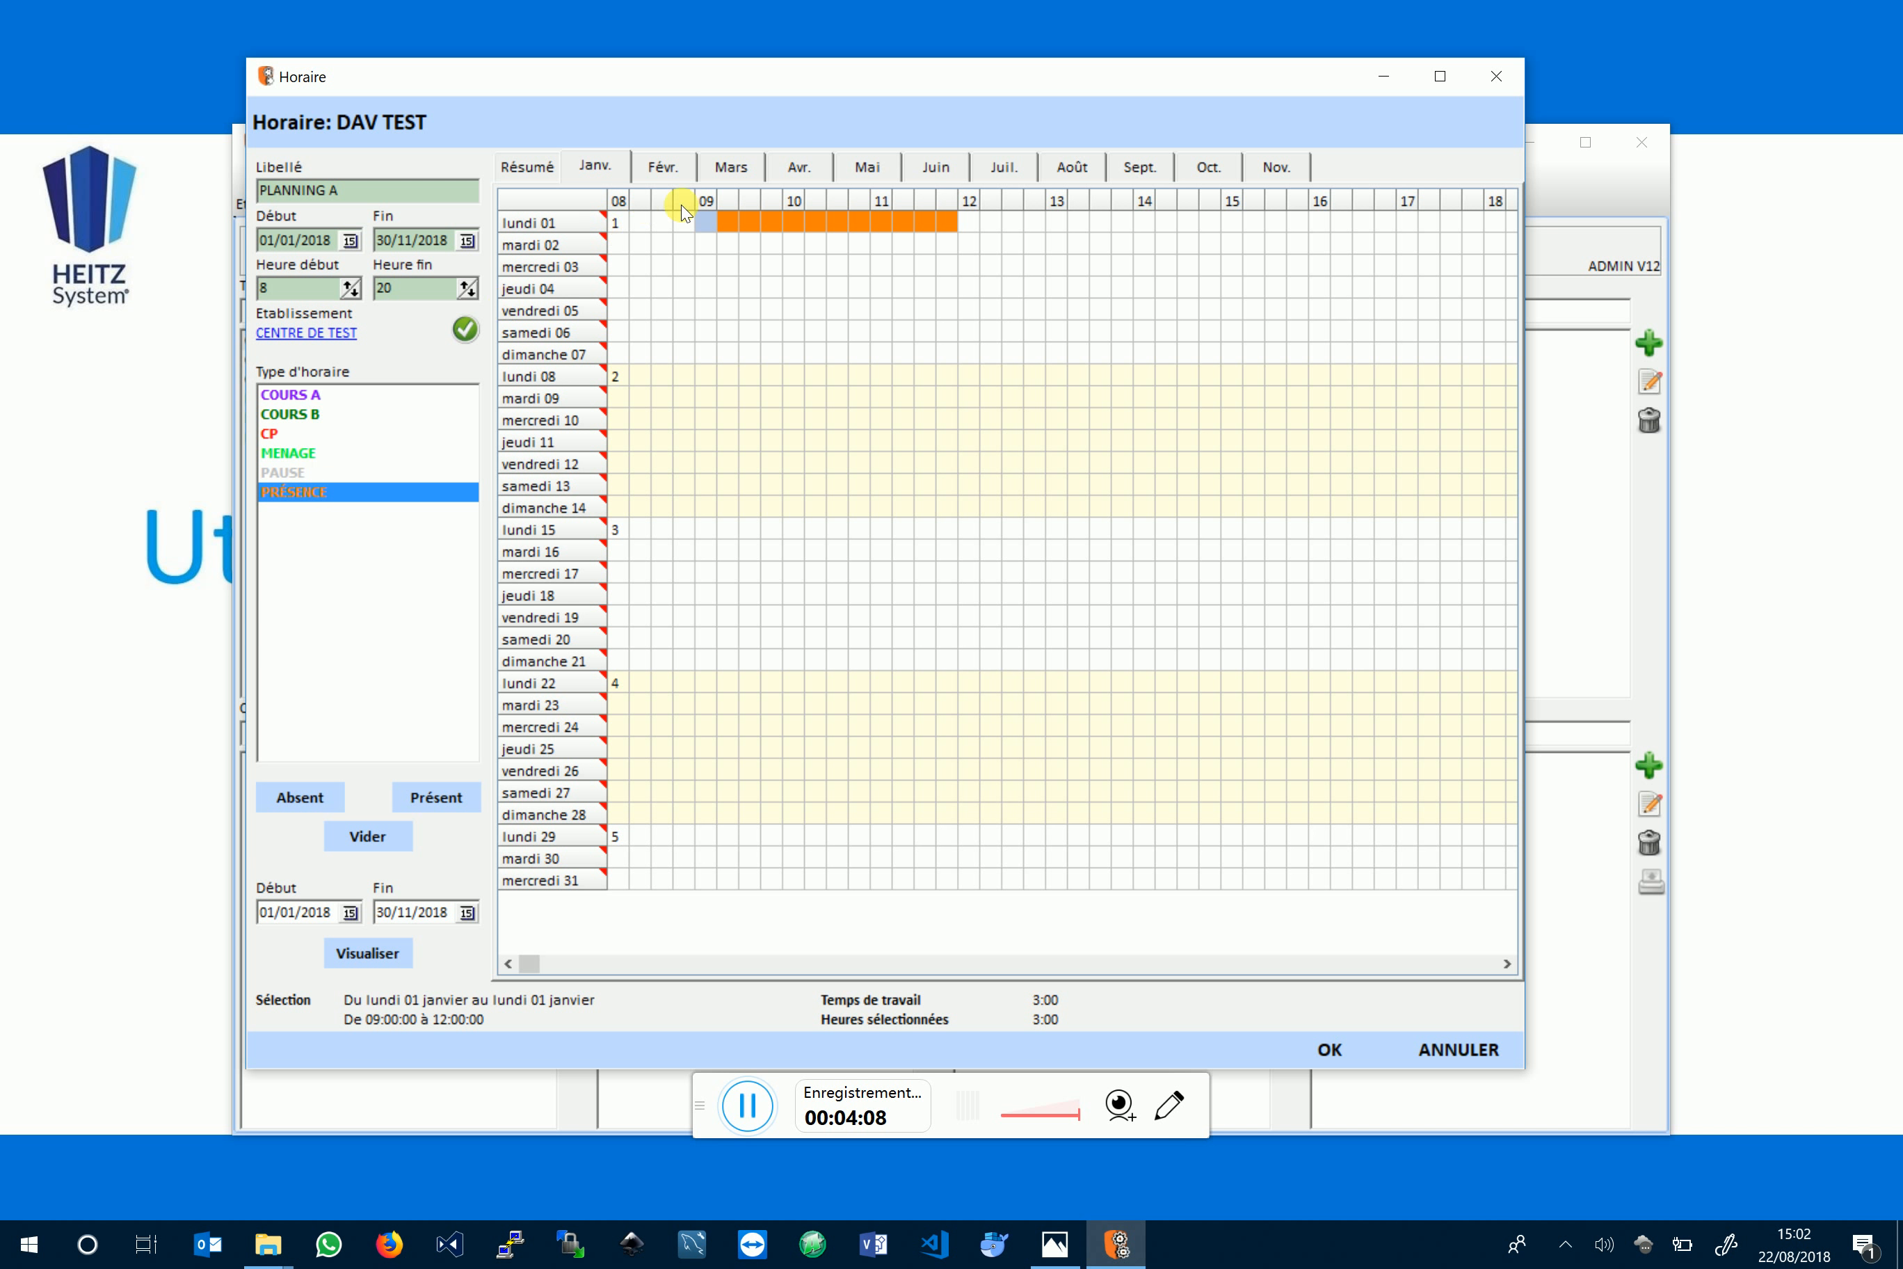
Step: Mark mardi 02 to vendredi 05 January from 09:00 to 12:00 as present with the PRÉSENCE type
right_click(713, 242)
right_click(693, 241)
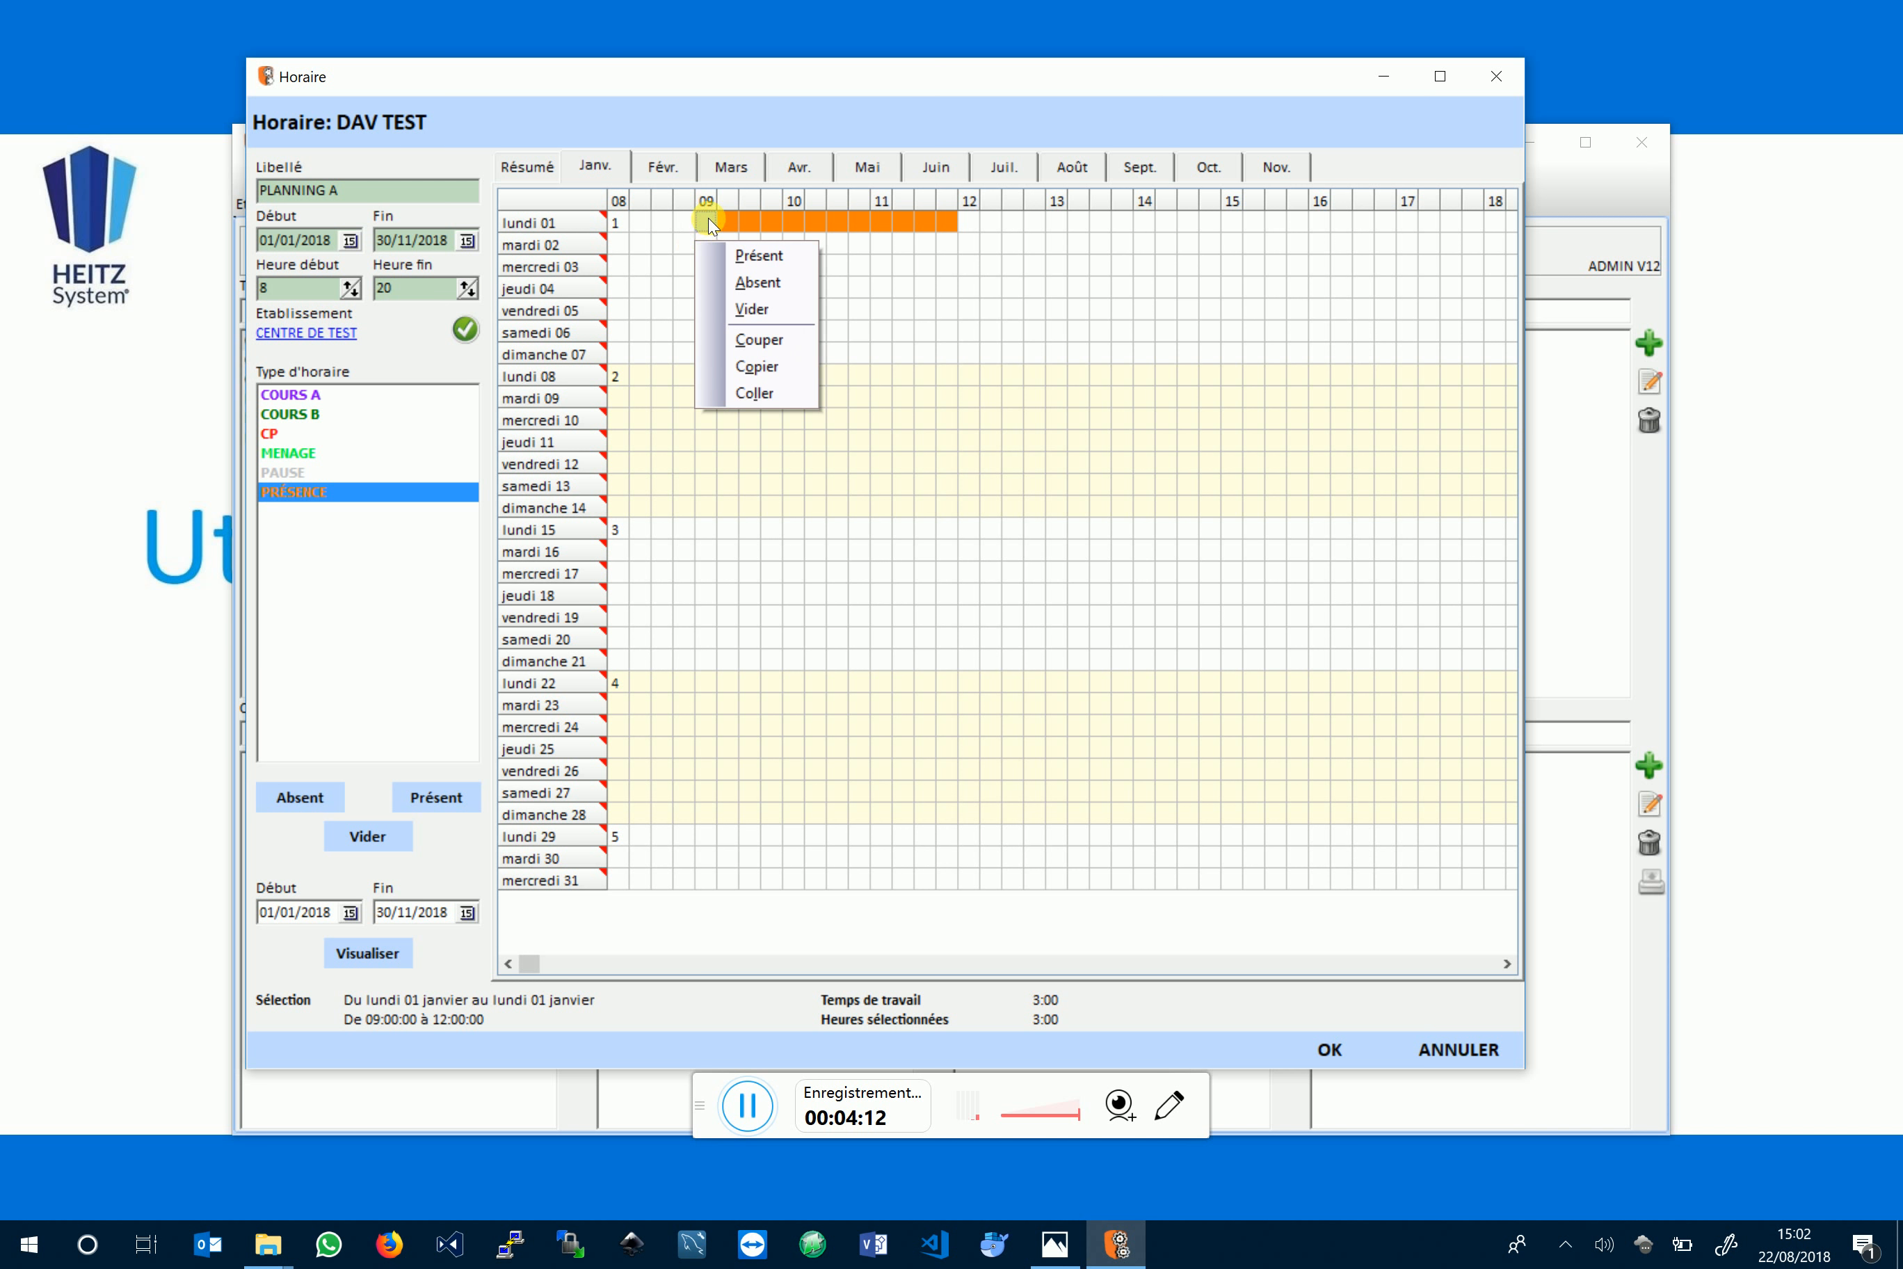
click(890, 219)
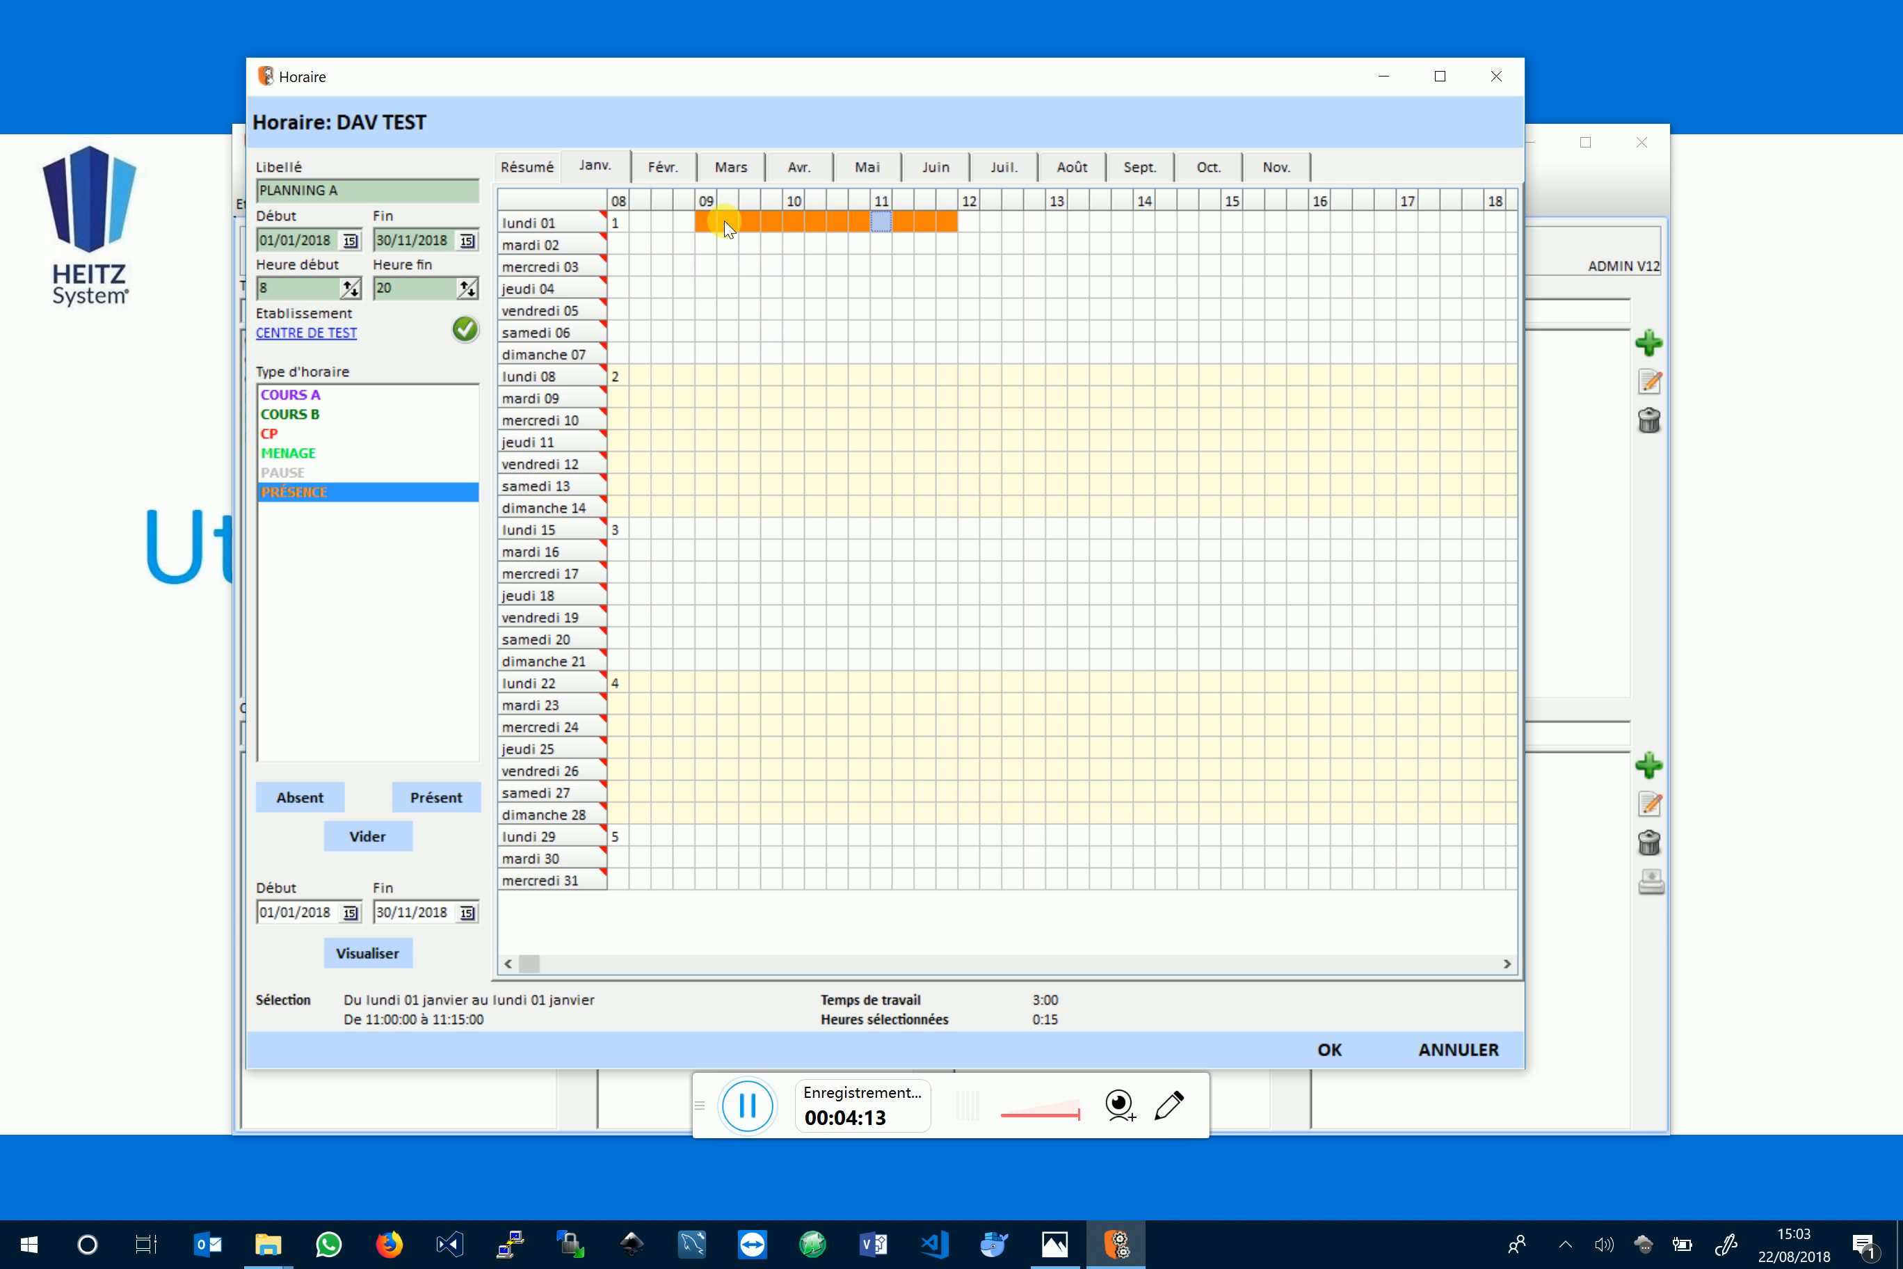
click(707, 240)
drag(710, 256, 941, 301)
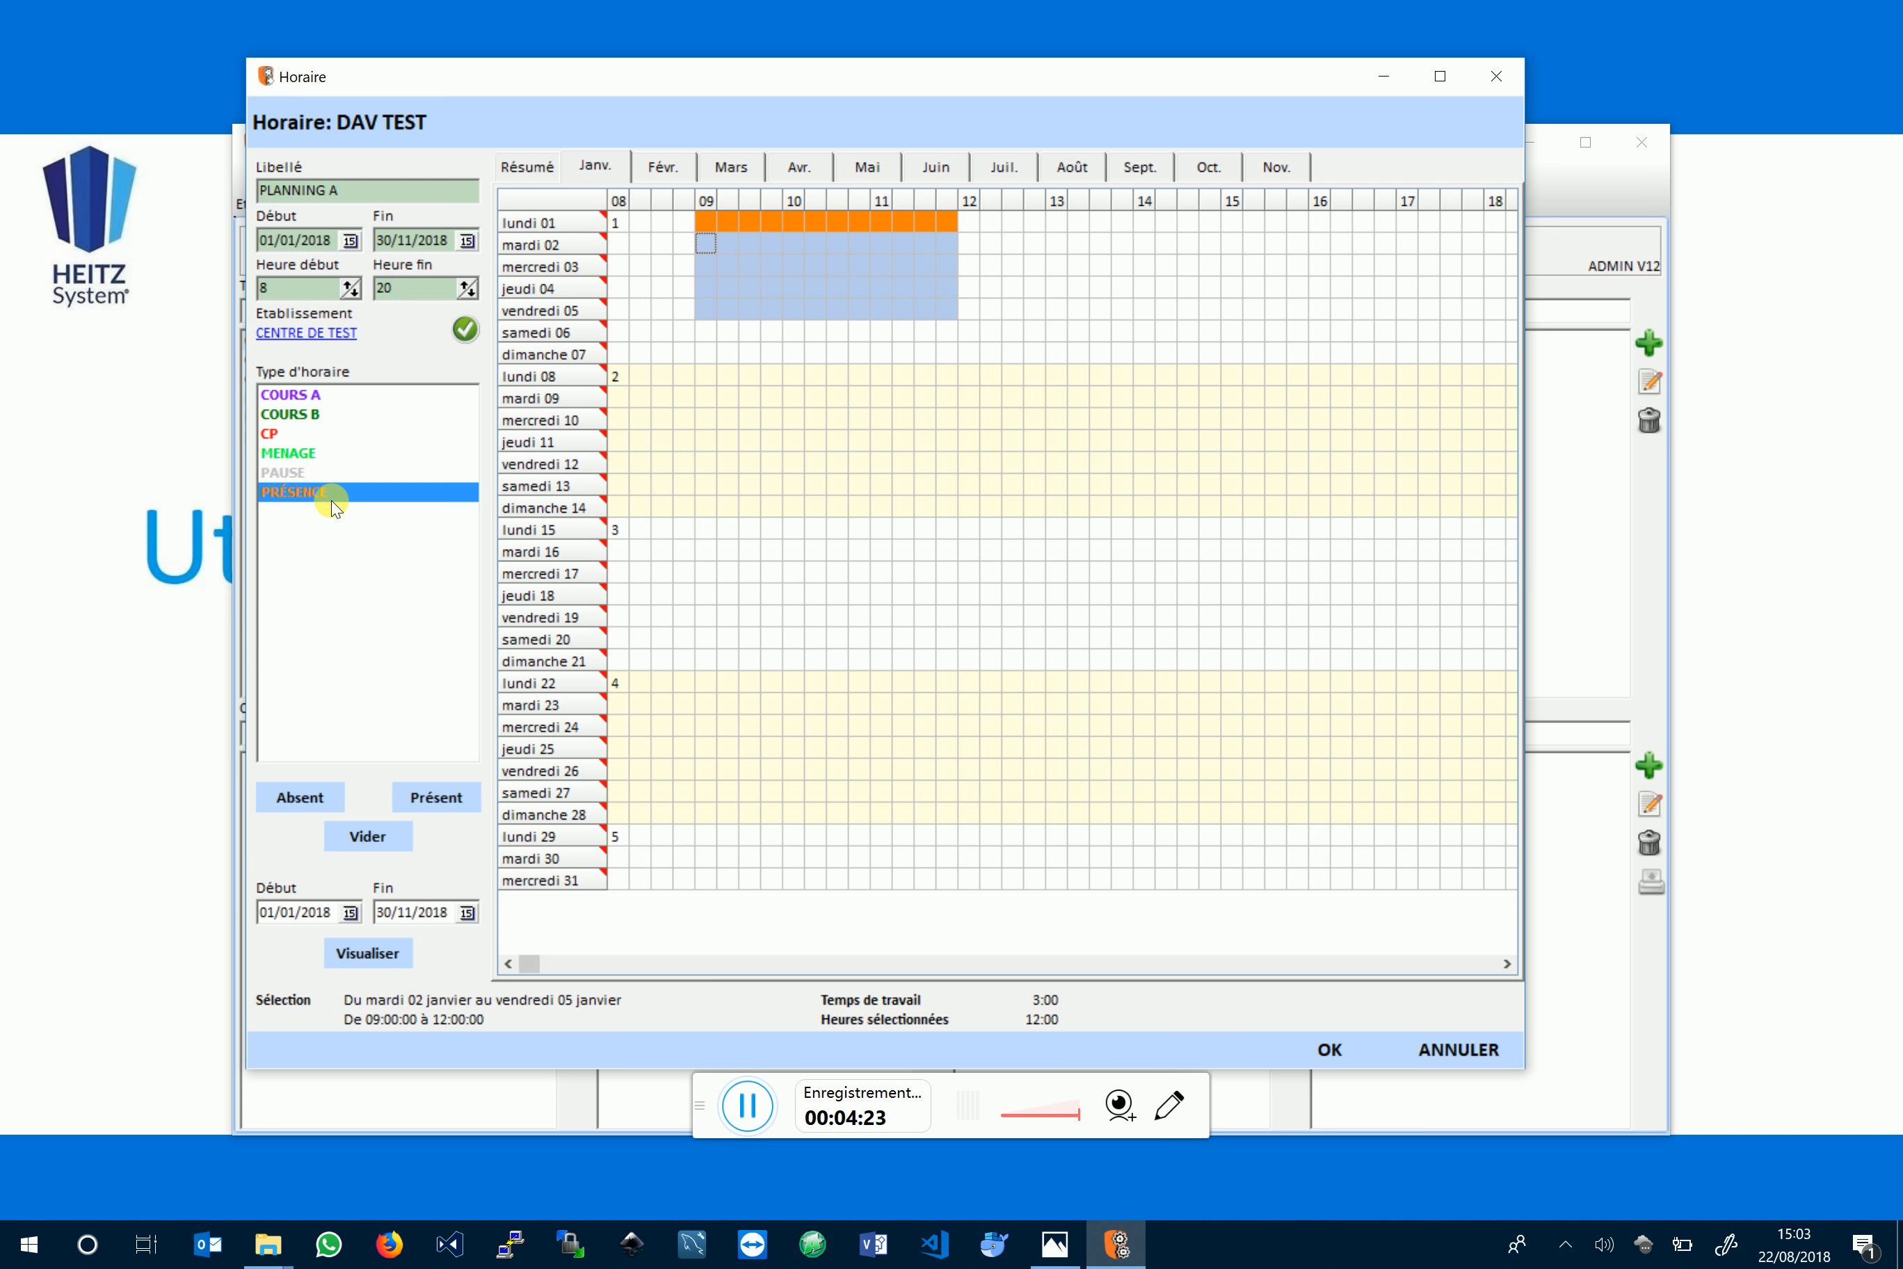
click(436, 798)
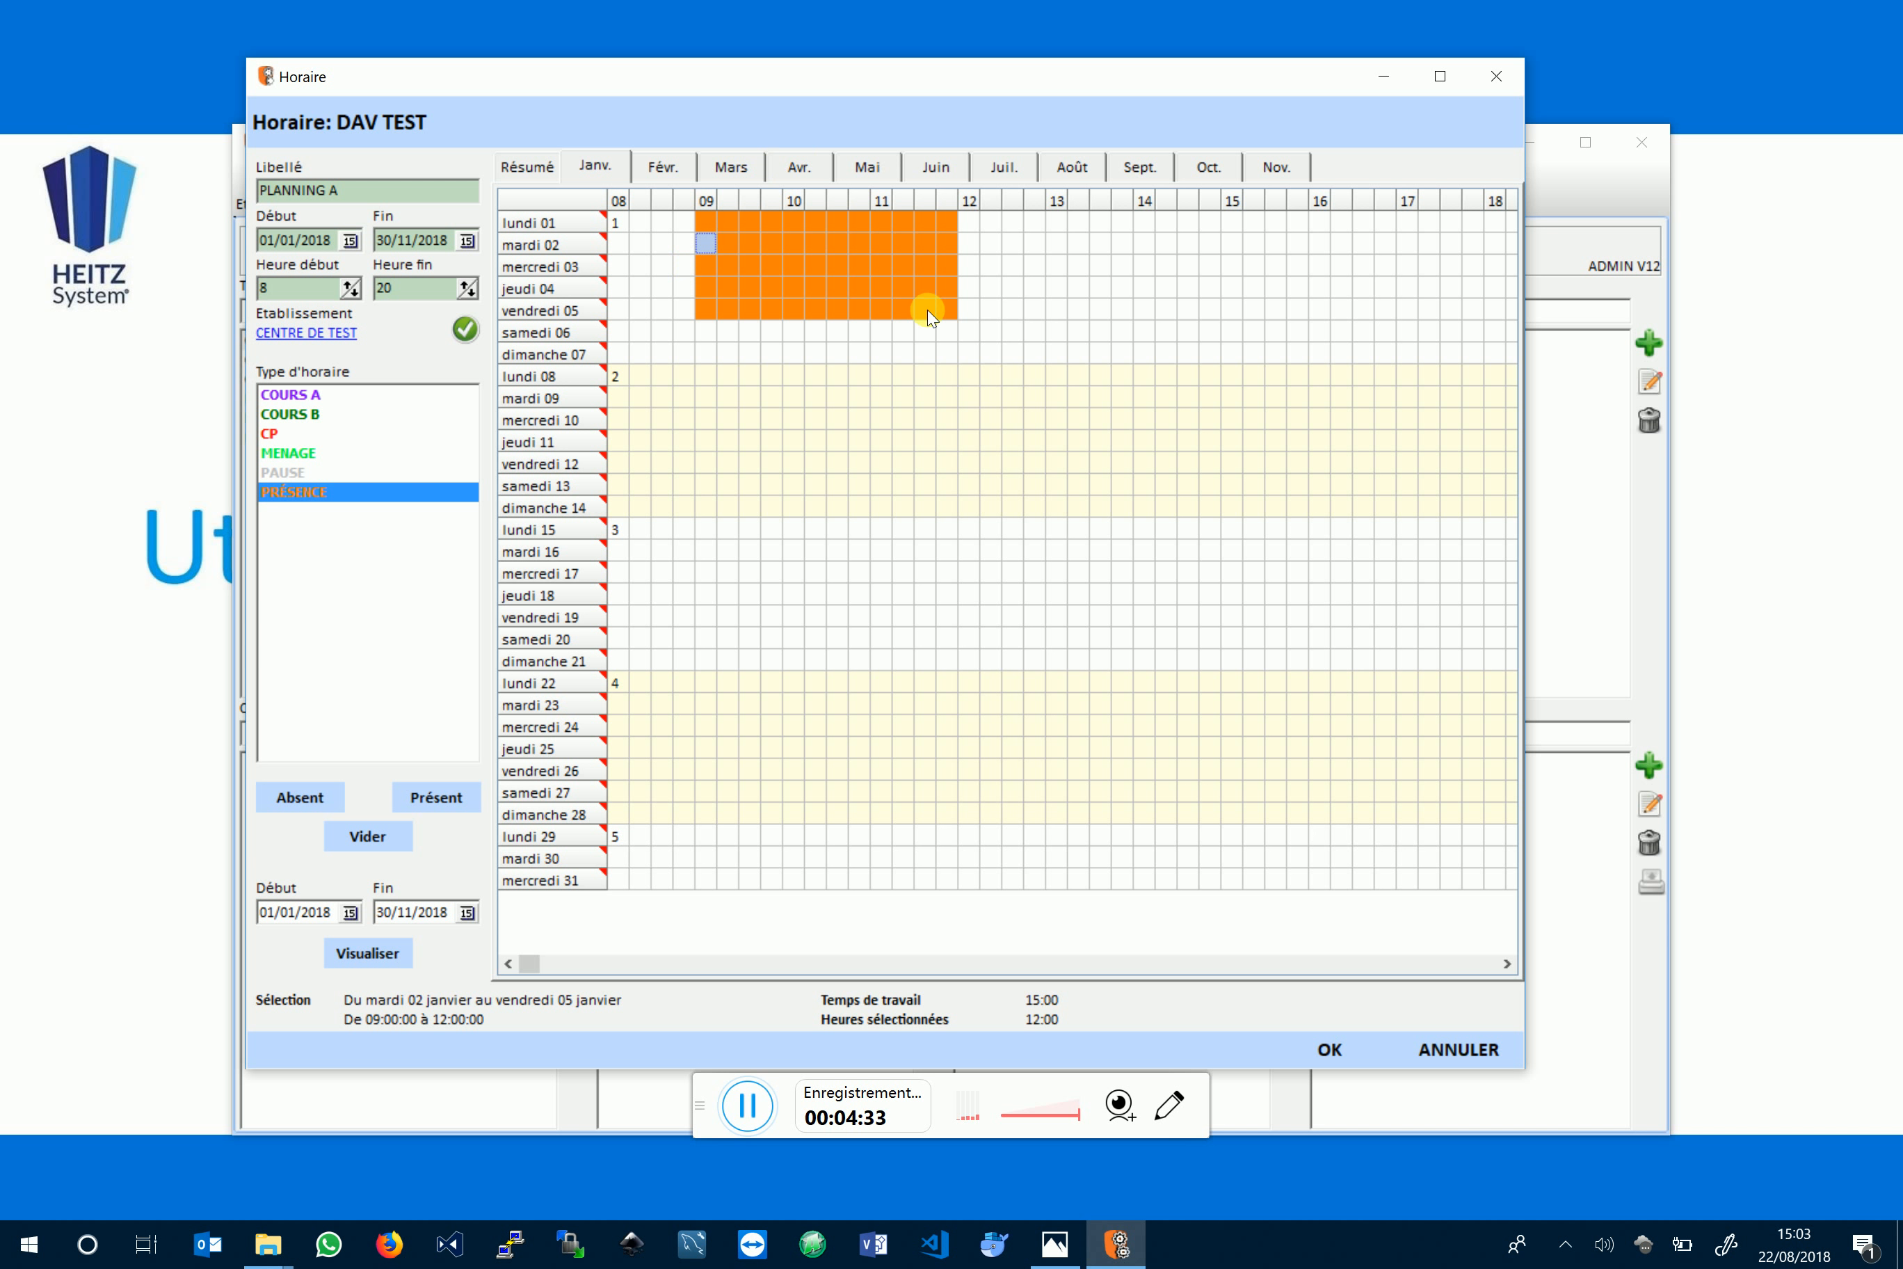
Step: Assign the PAUSE type from 12:00 to 13:00 on lundi 01 to vendredi 05 January
click(974, 222)
drag(976, 238, 1041, 312)
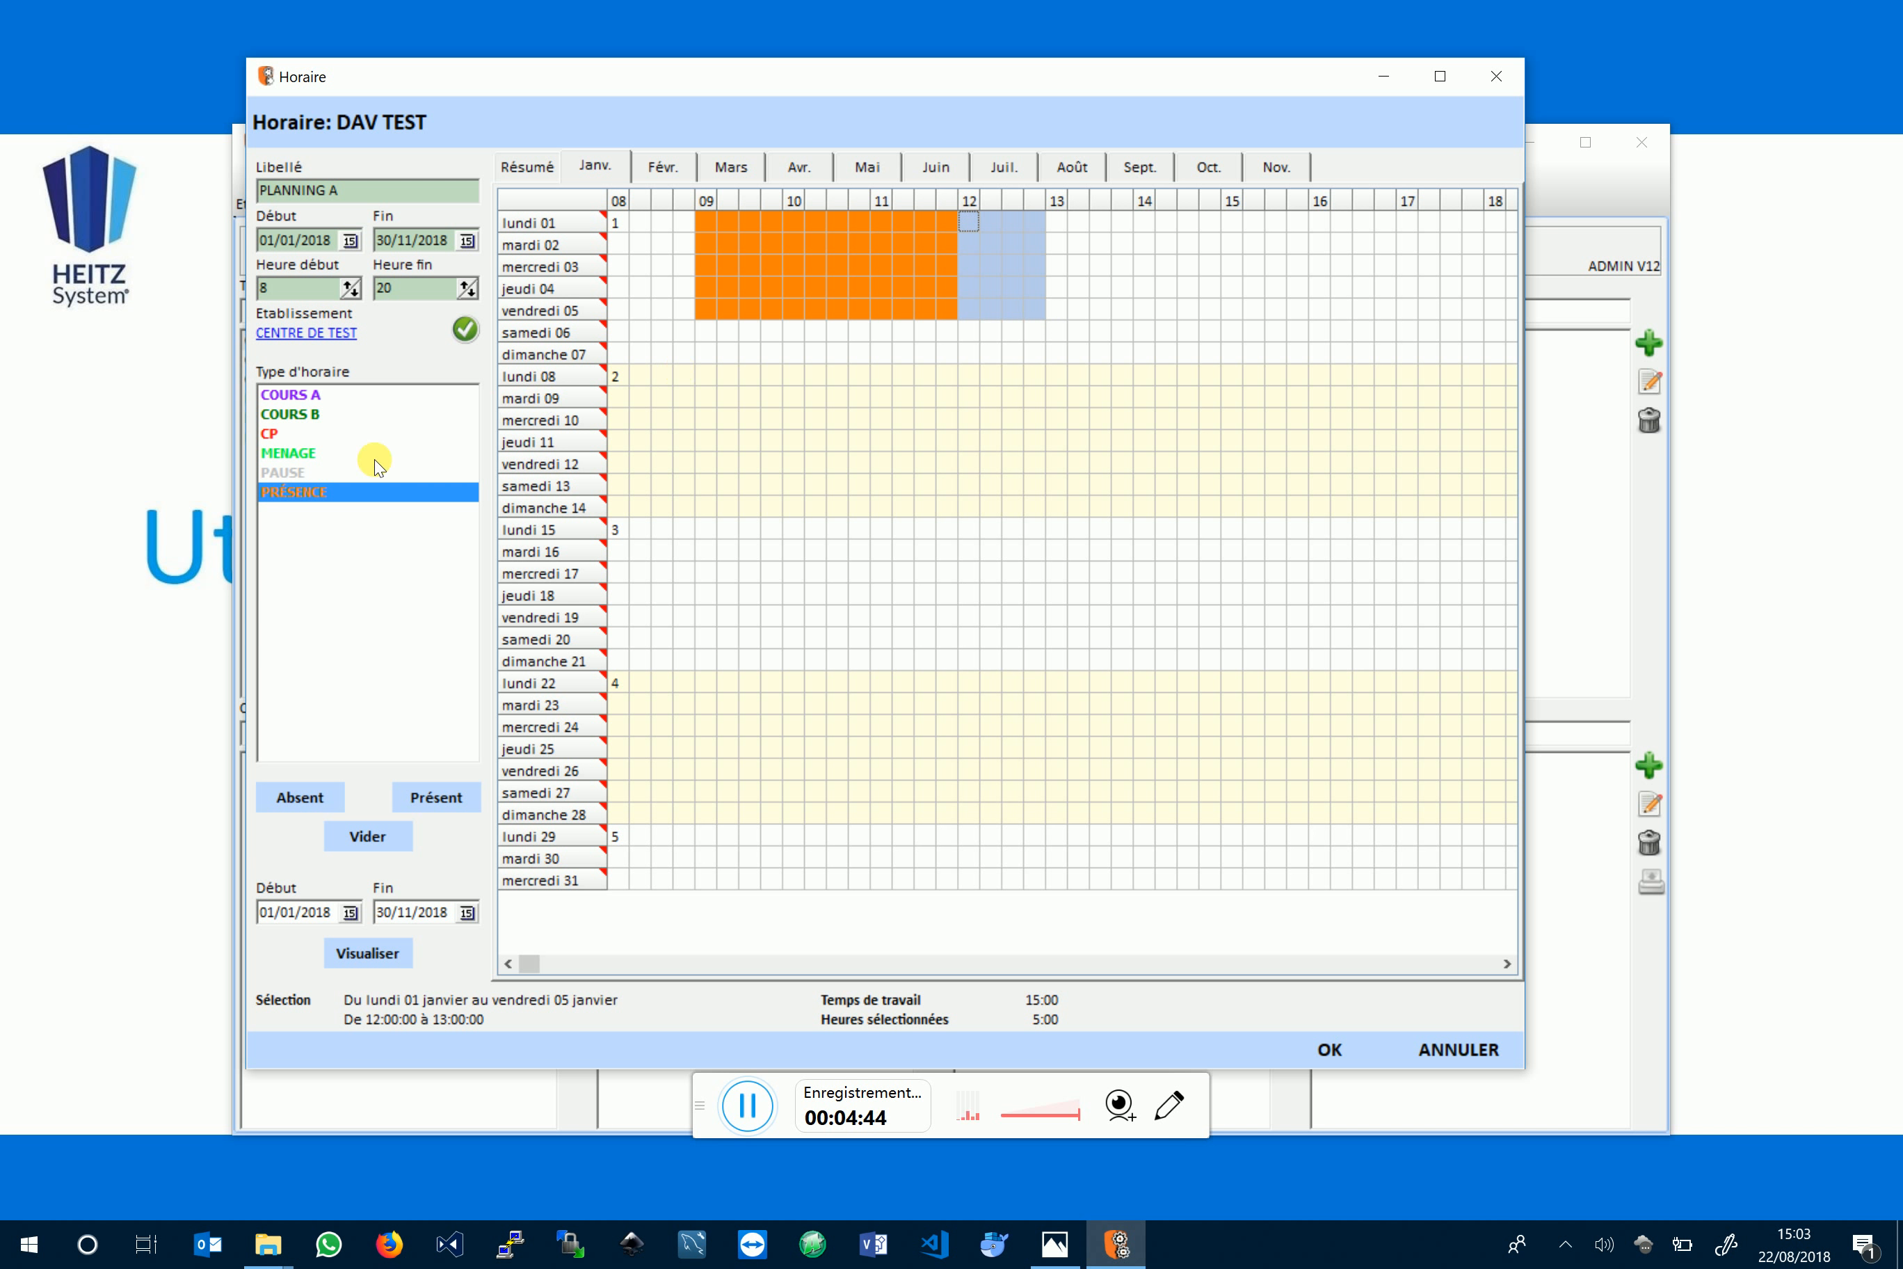
click(347, 472)
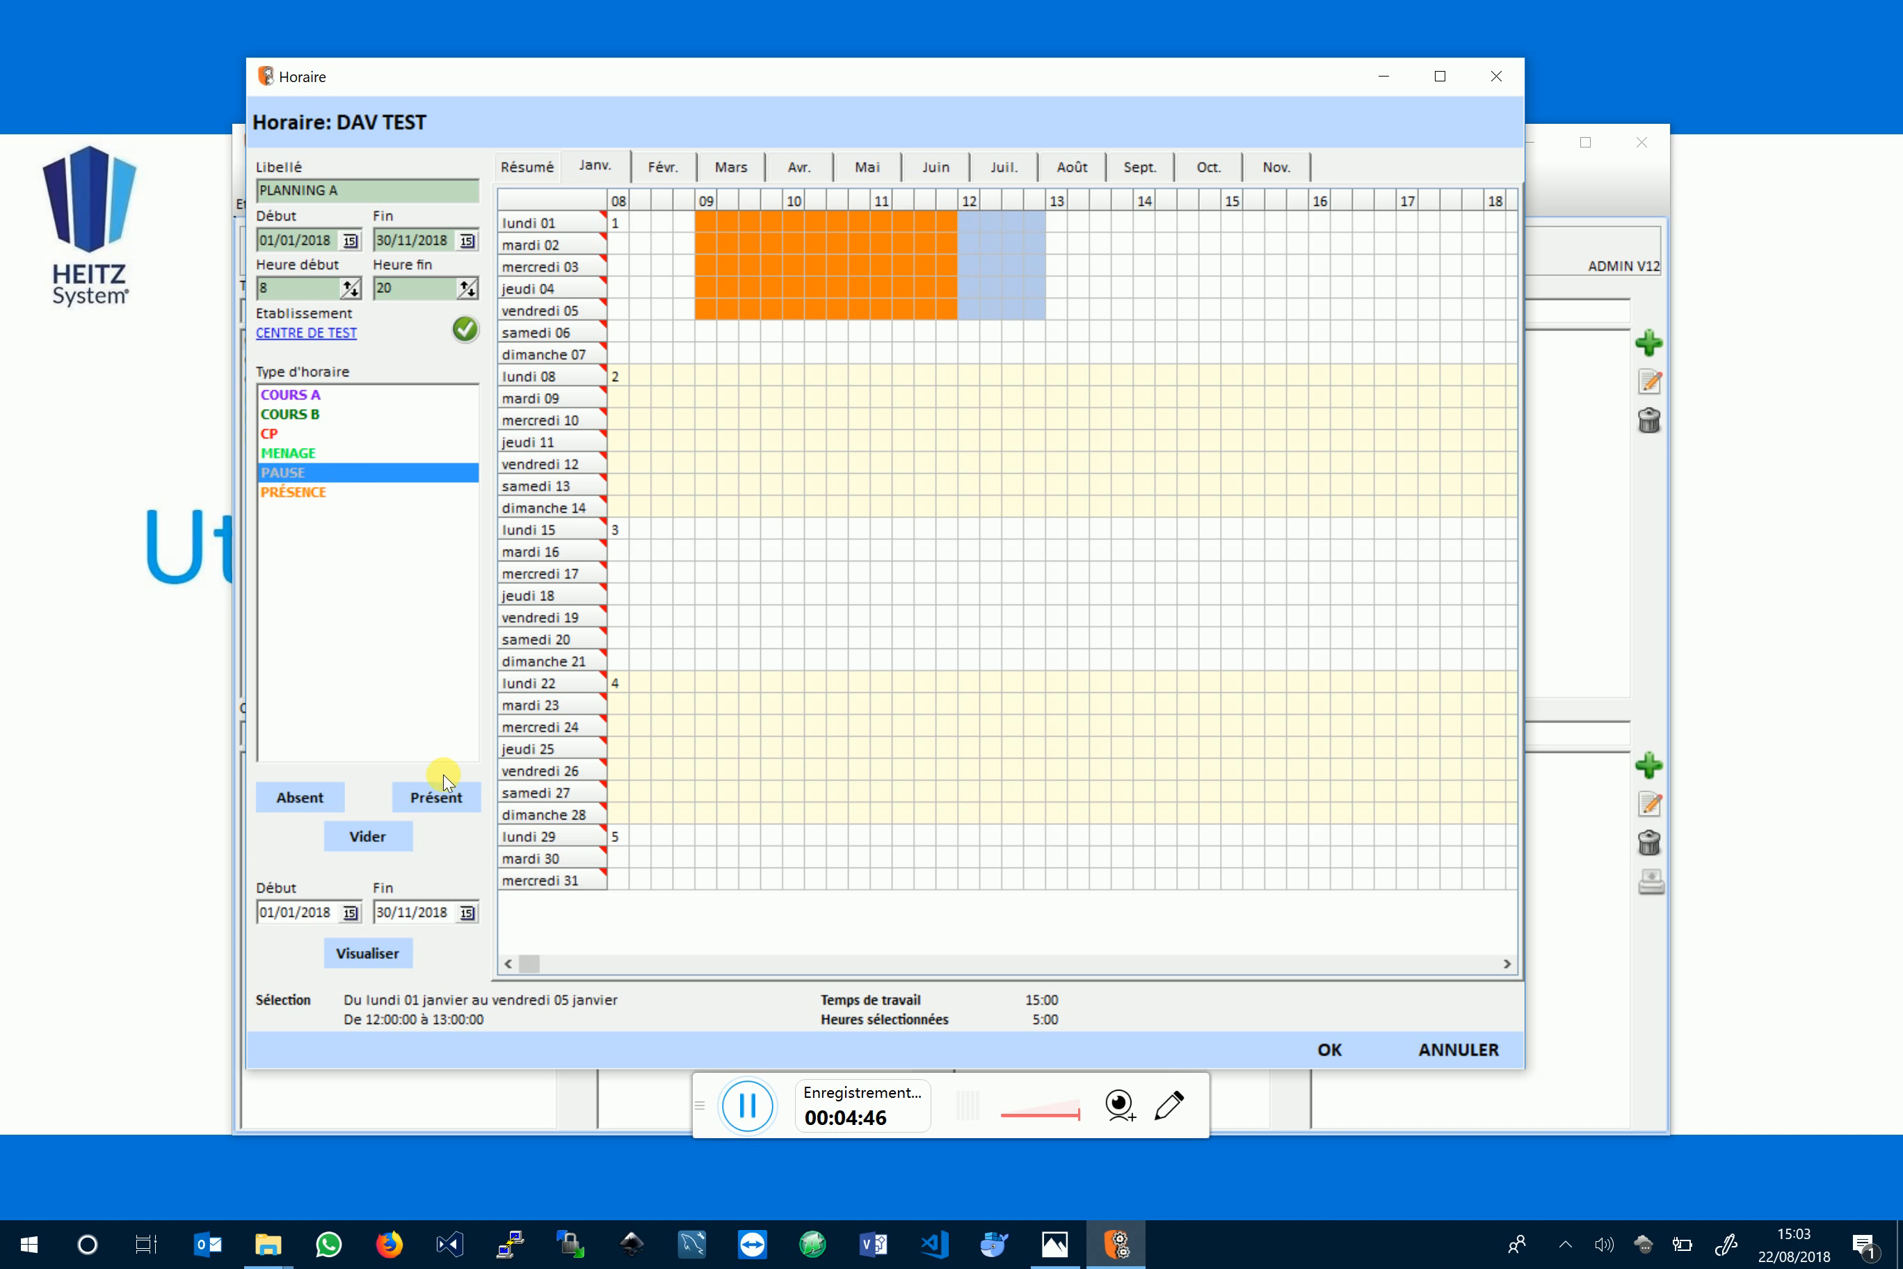
click(446, 799)
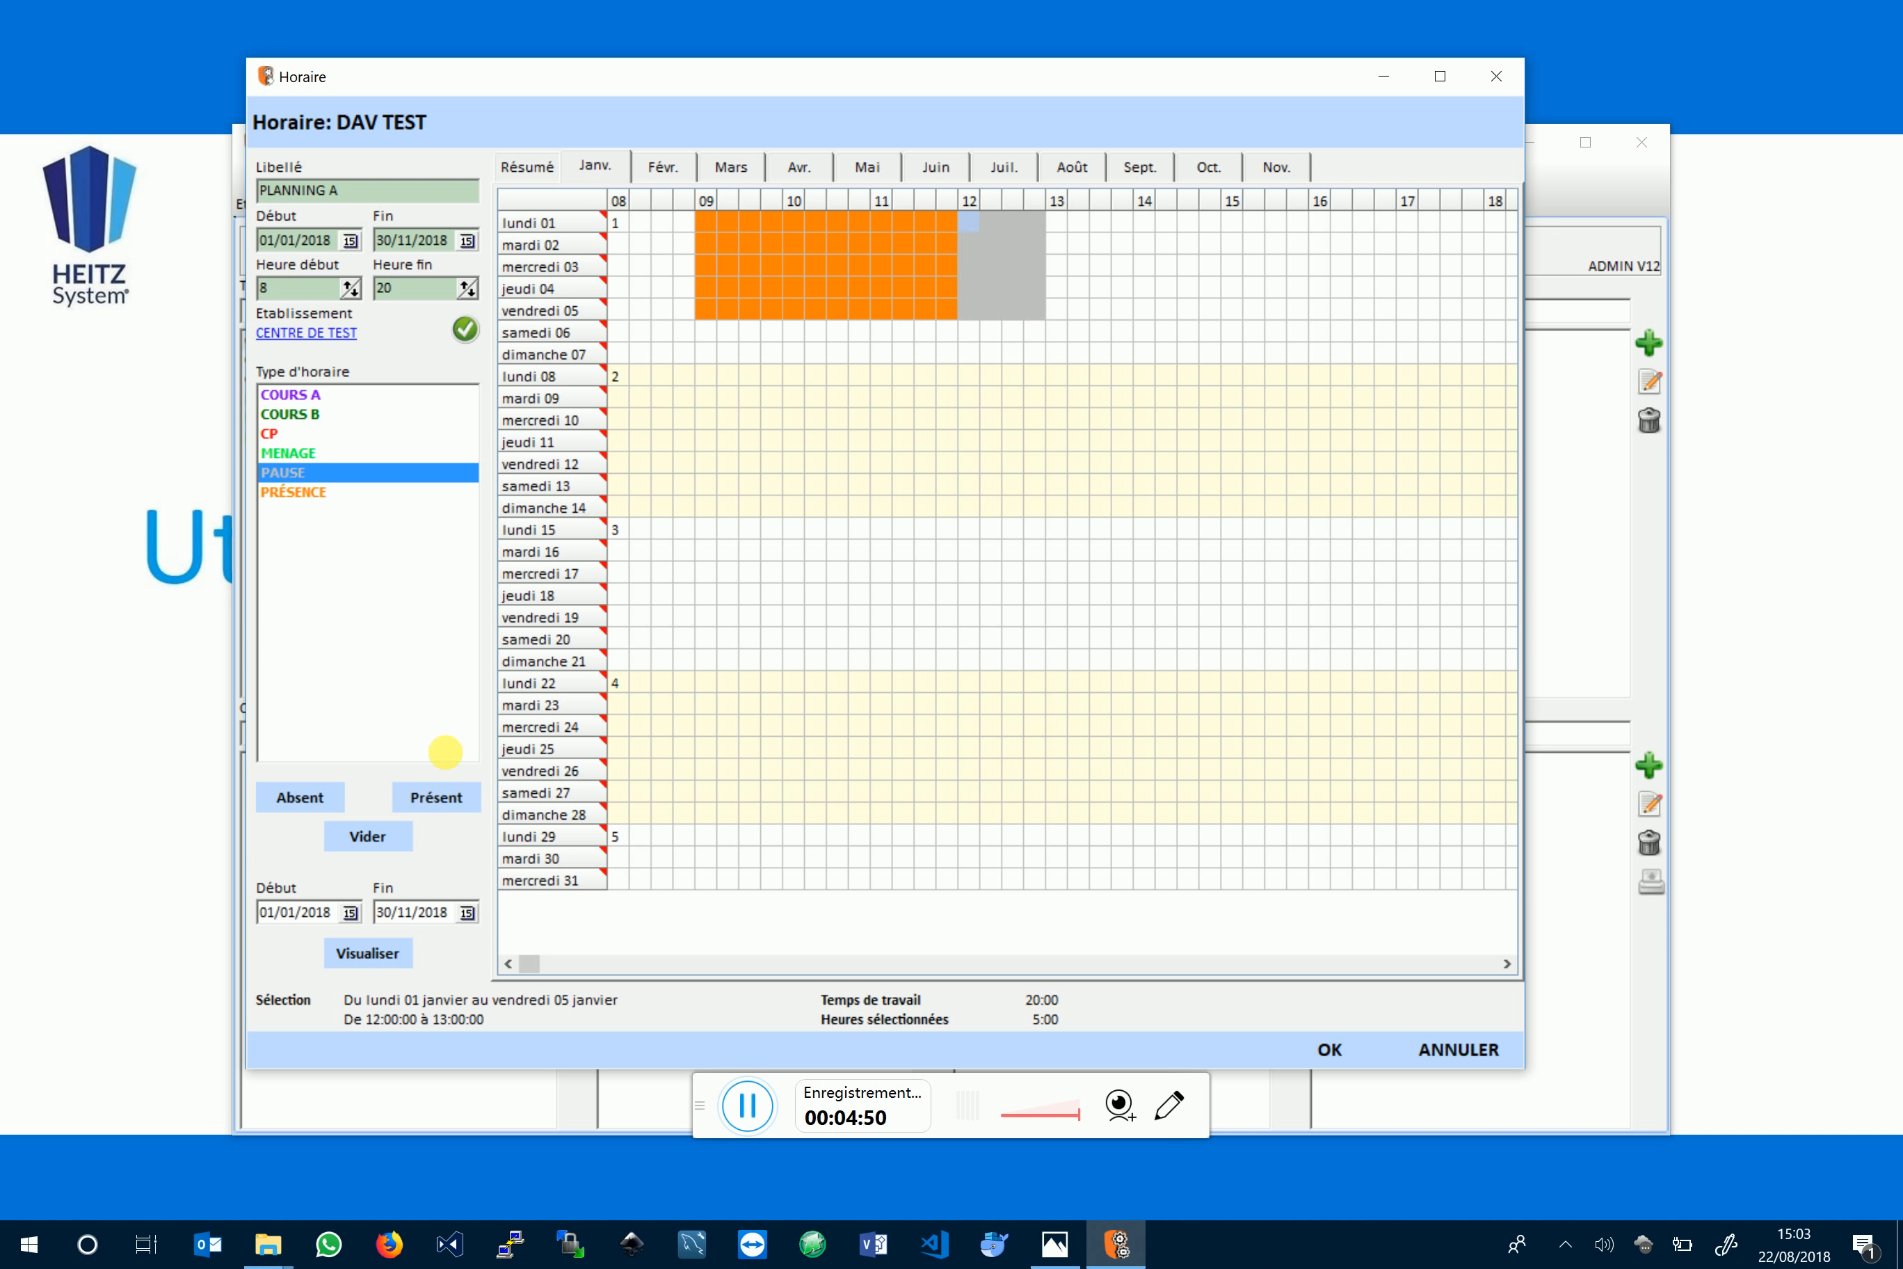
click(960, 232)
Step: Review January's PAUSE and PRÉSENCE hours in the schedule's yearly summary
click(535, 168)
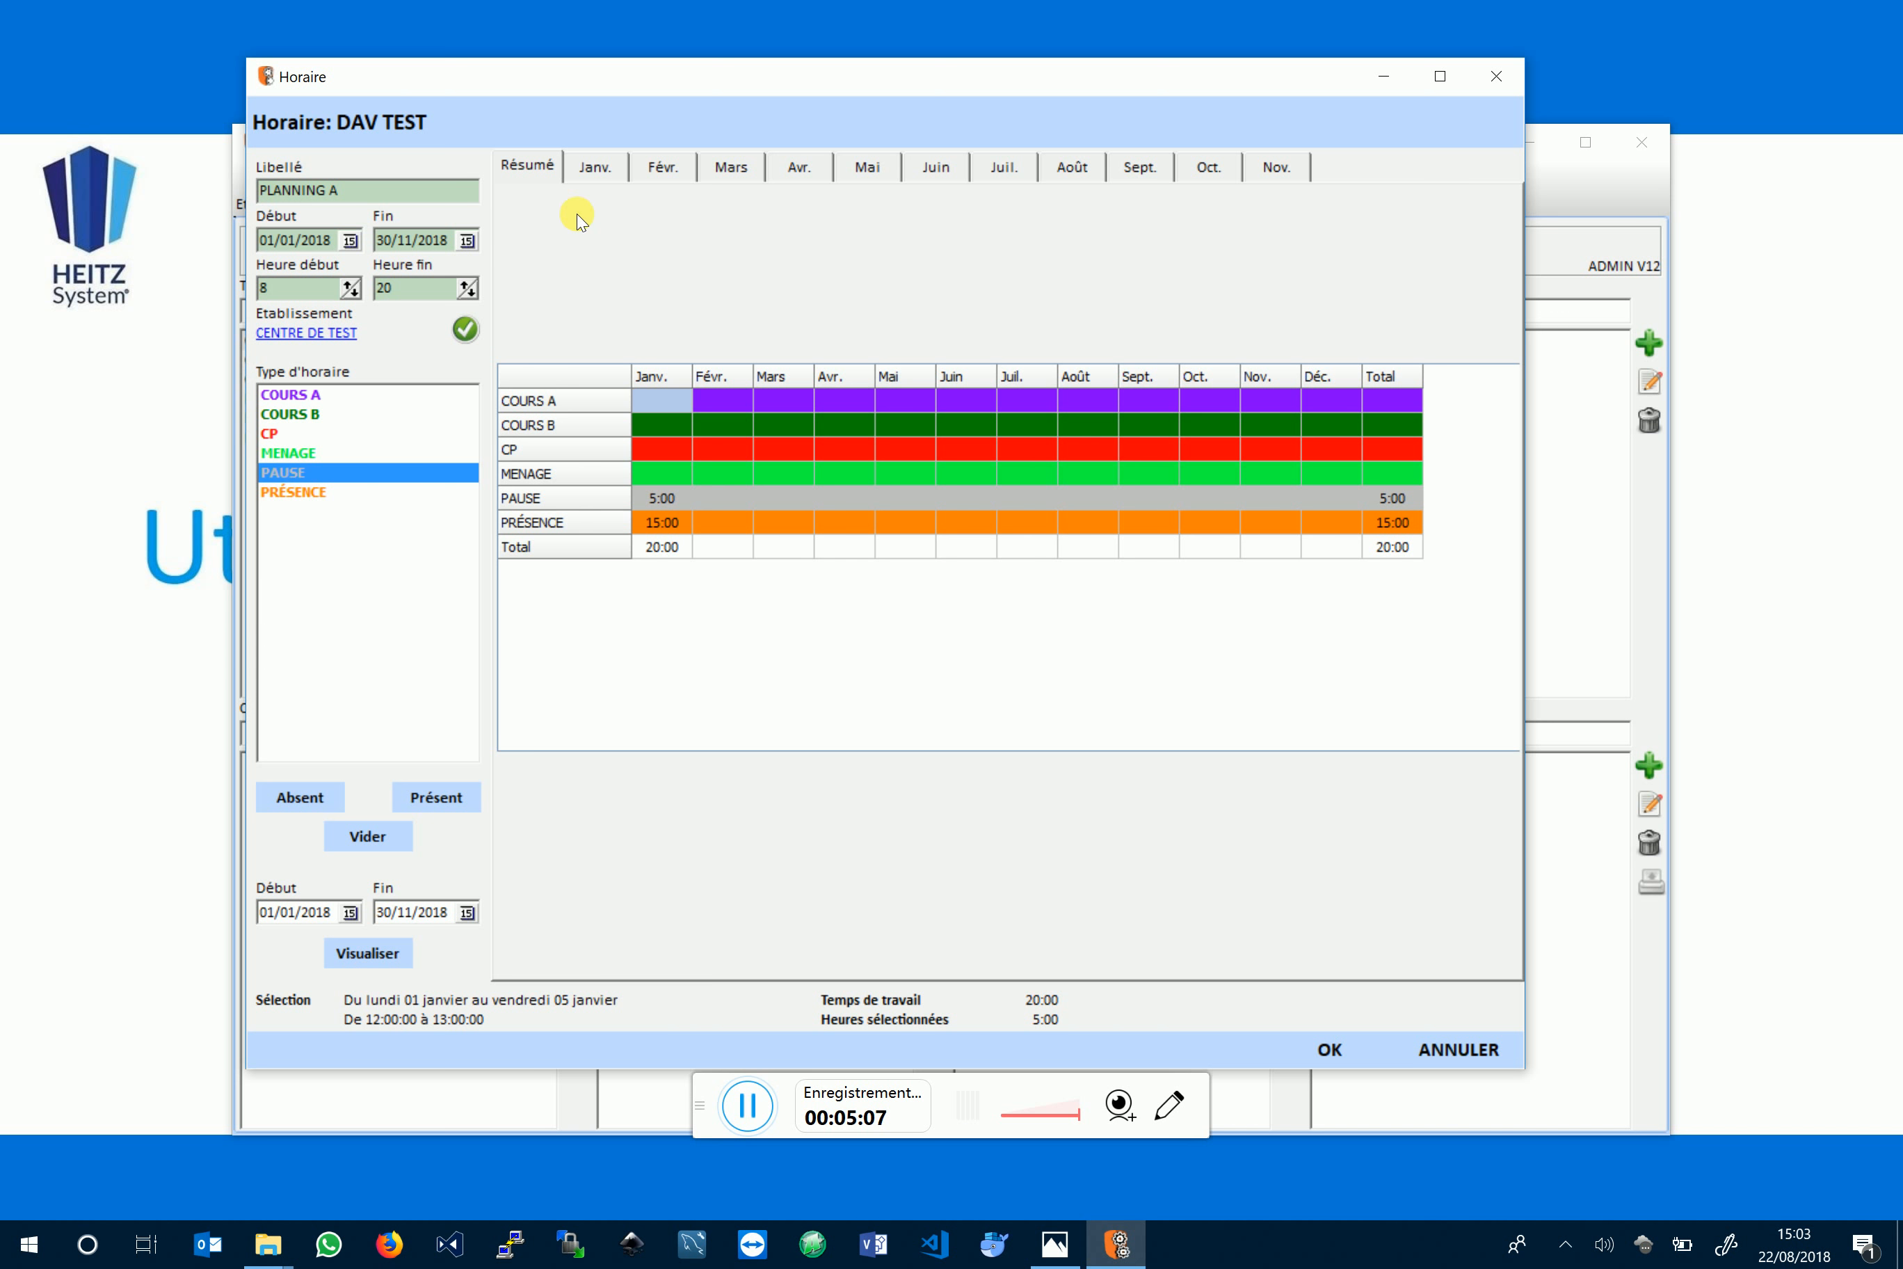
click(608, 167)
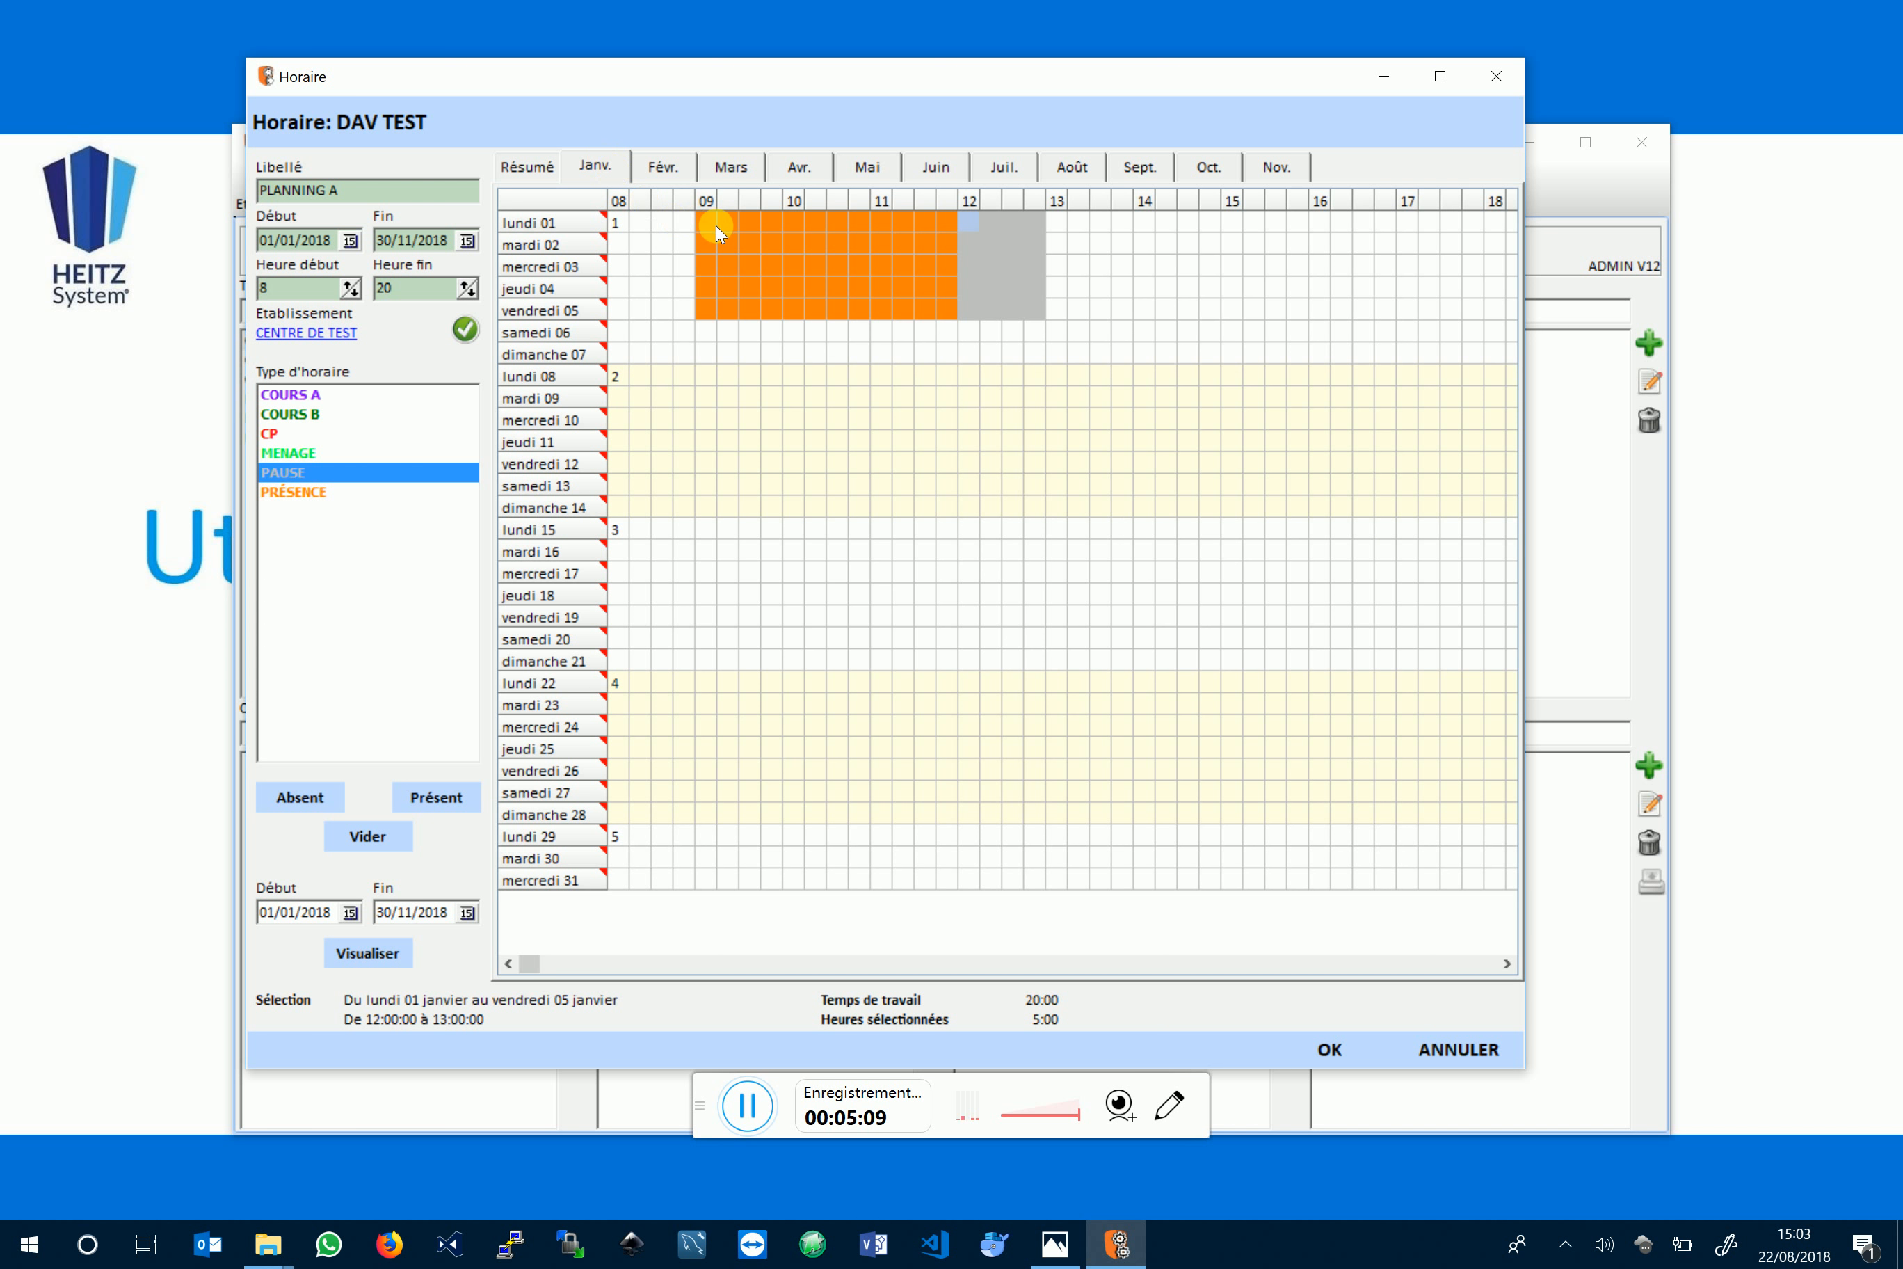
click(526, 164)
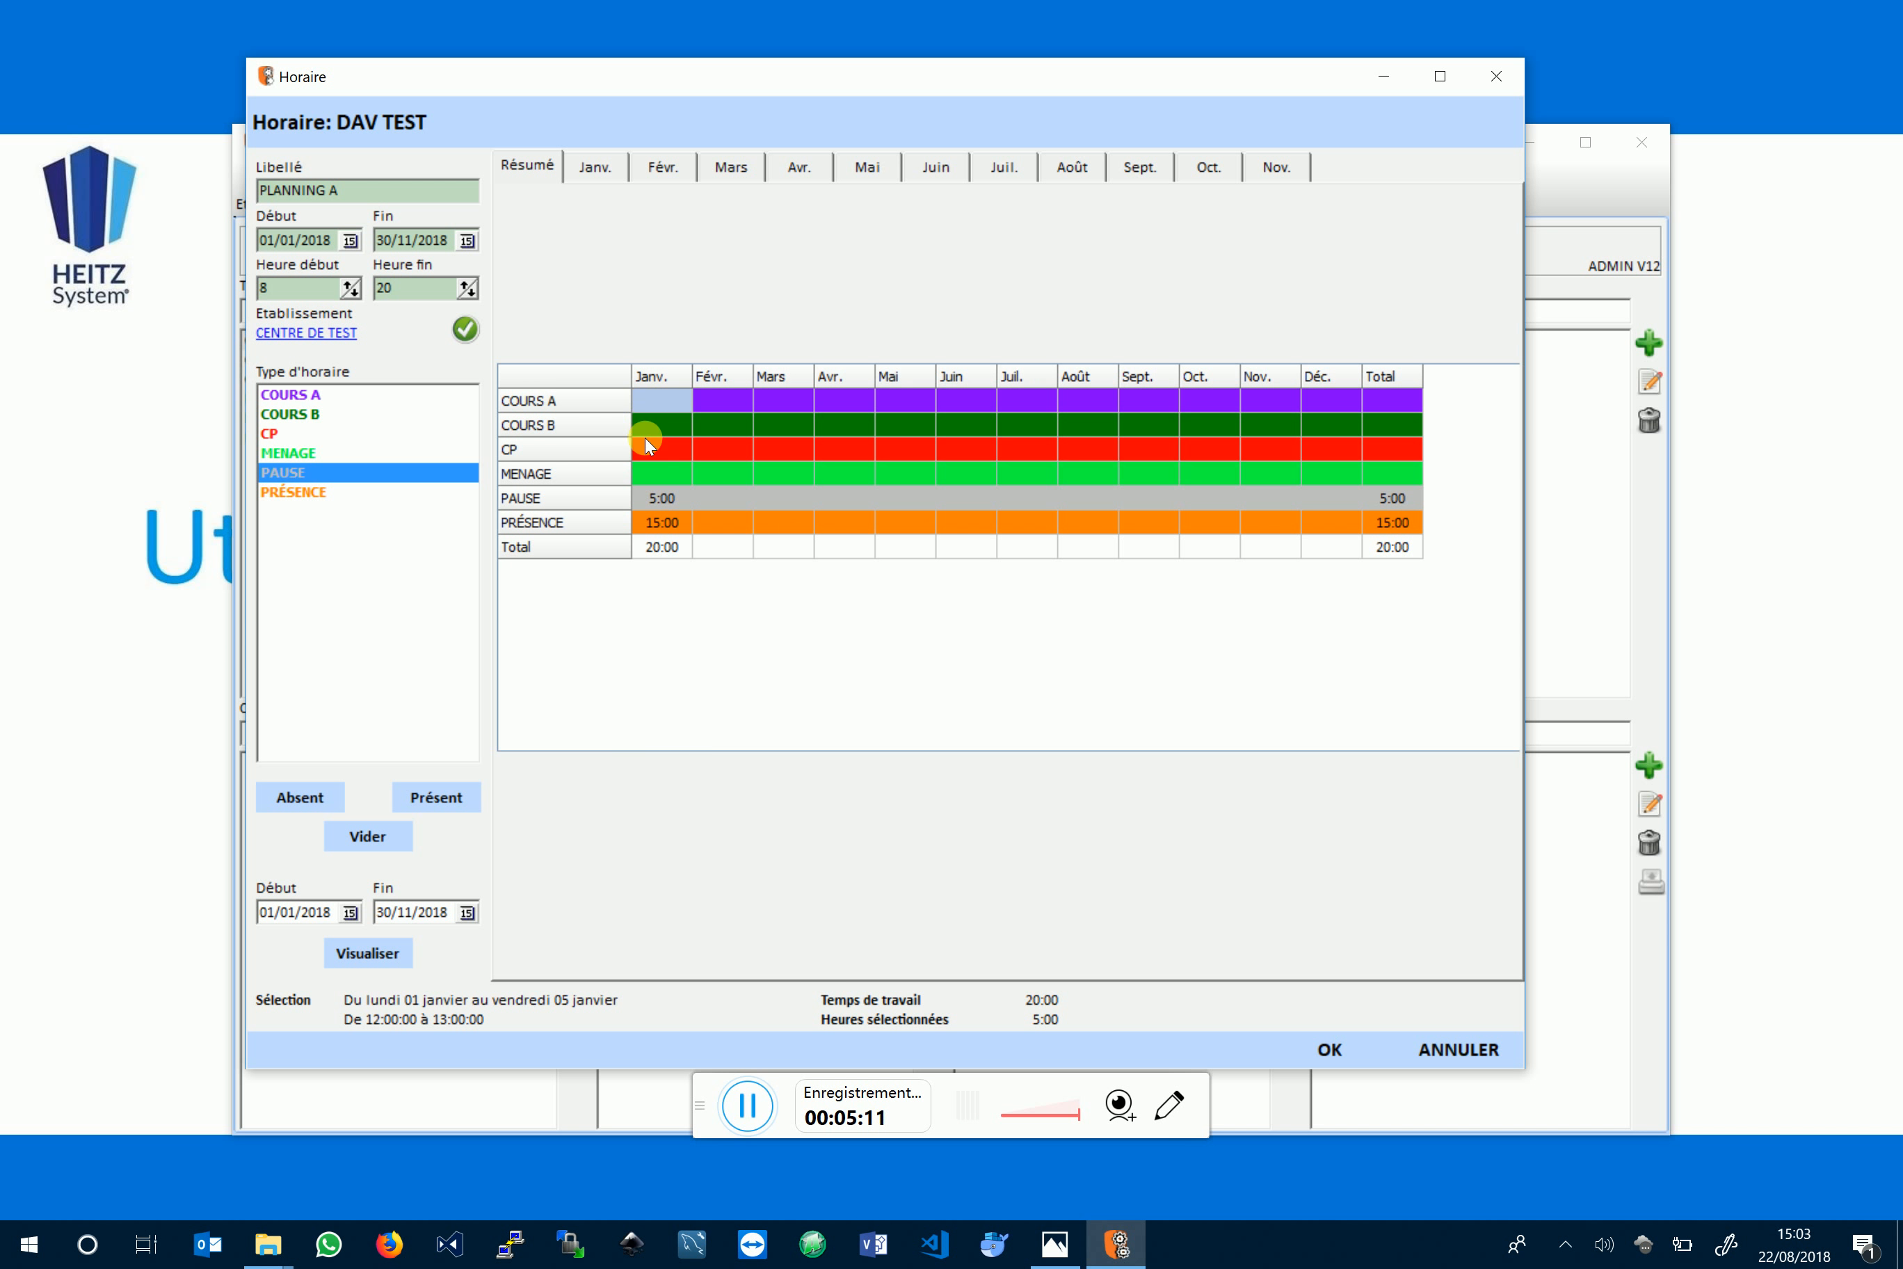
click(659, 499)
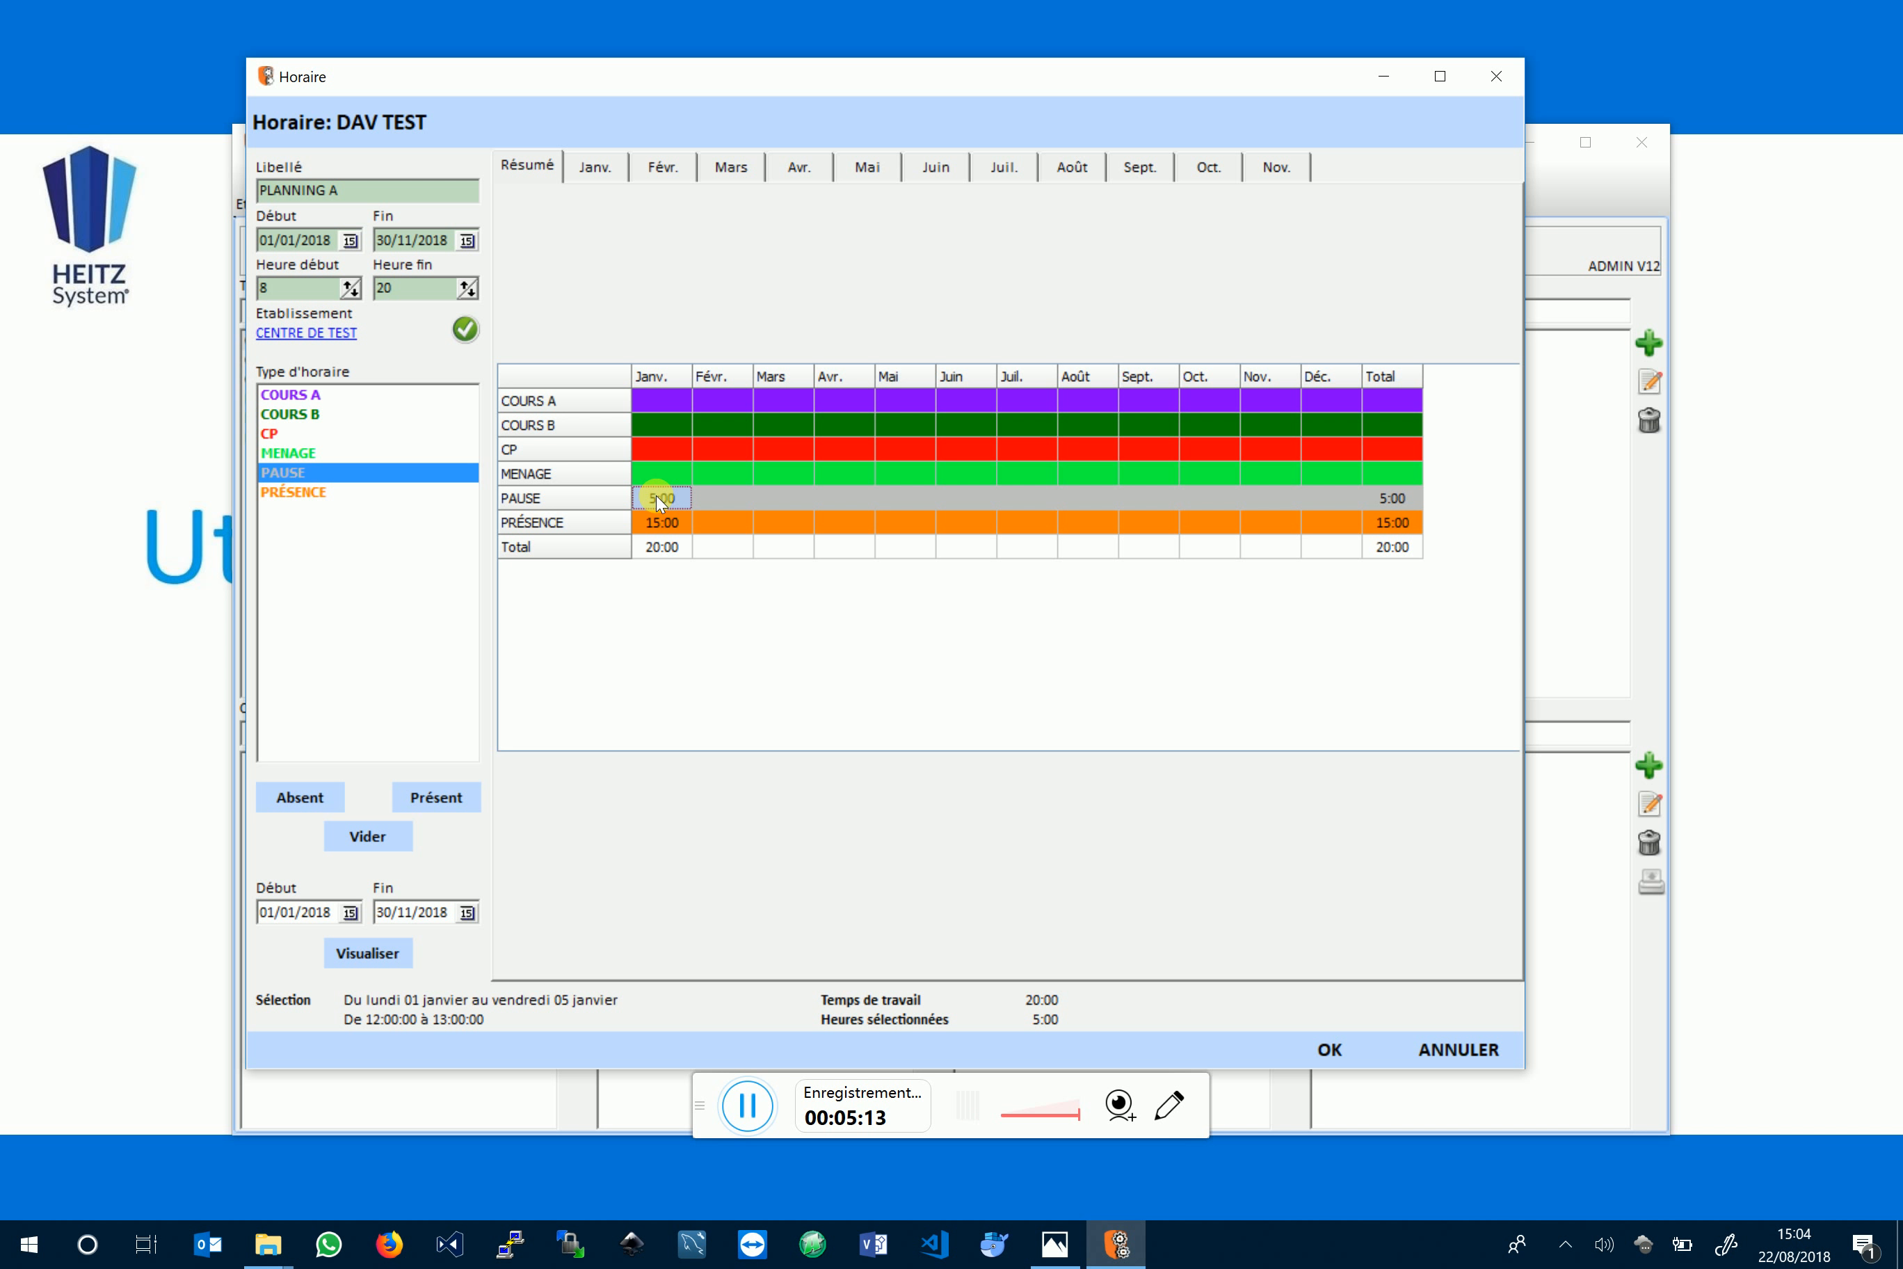
click(661, 522)
Step: Copy the 09:00 to 13:00 block of lundi 01 to vendredi 05 January and paste it from lundi 08 at 09:00
click(597, 167)
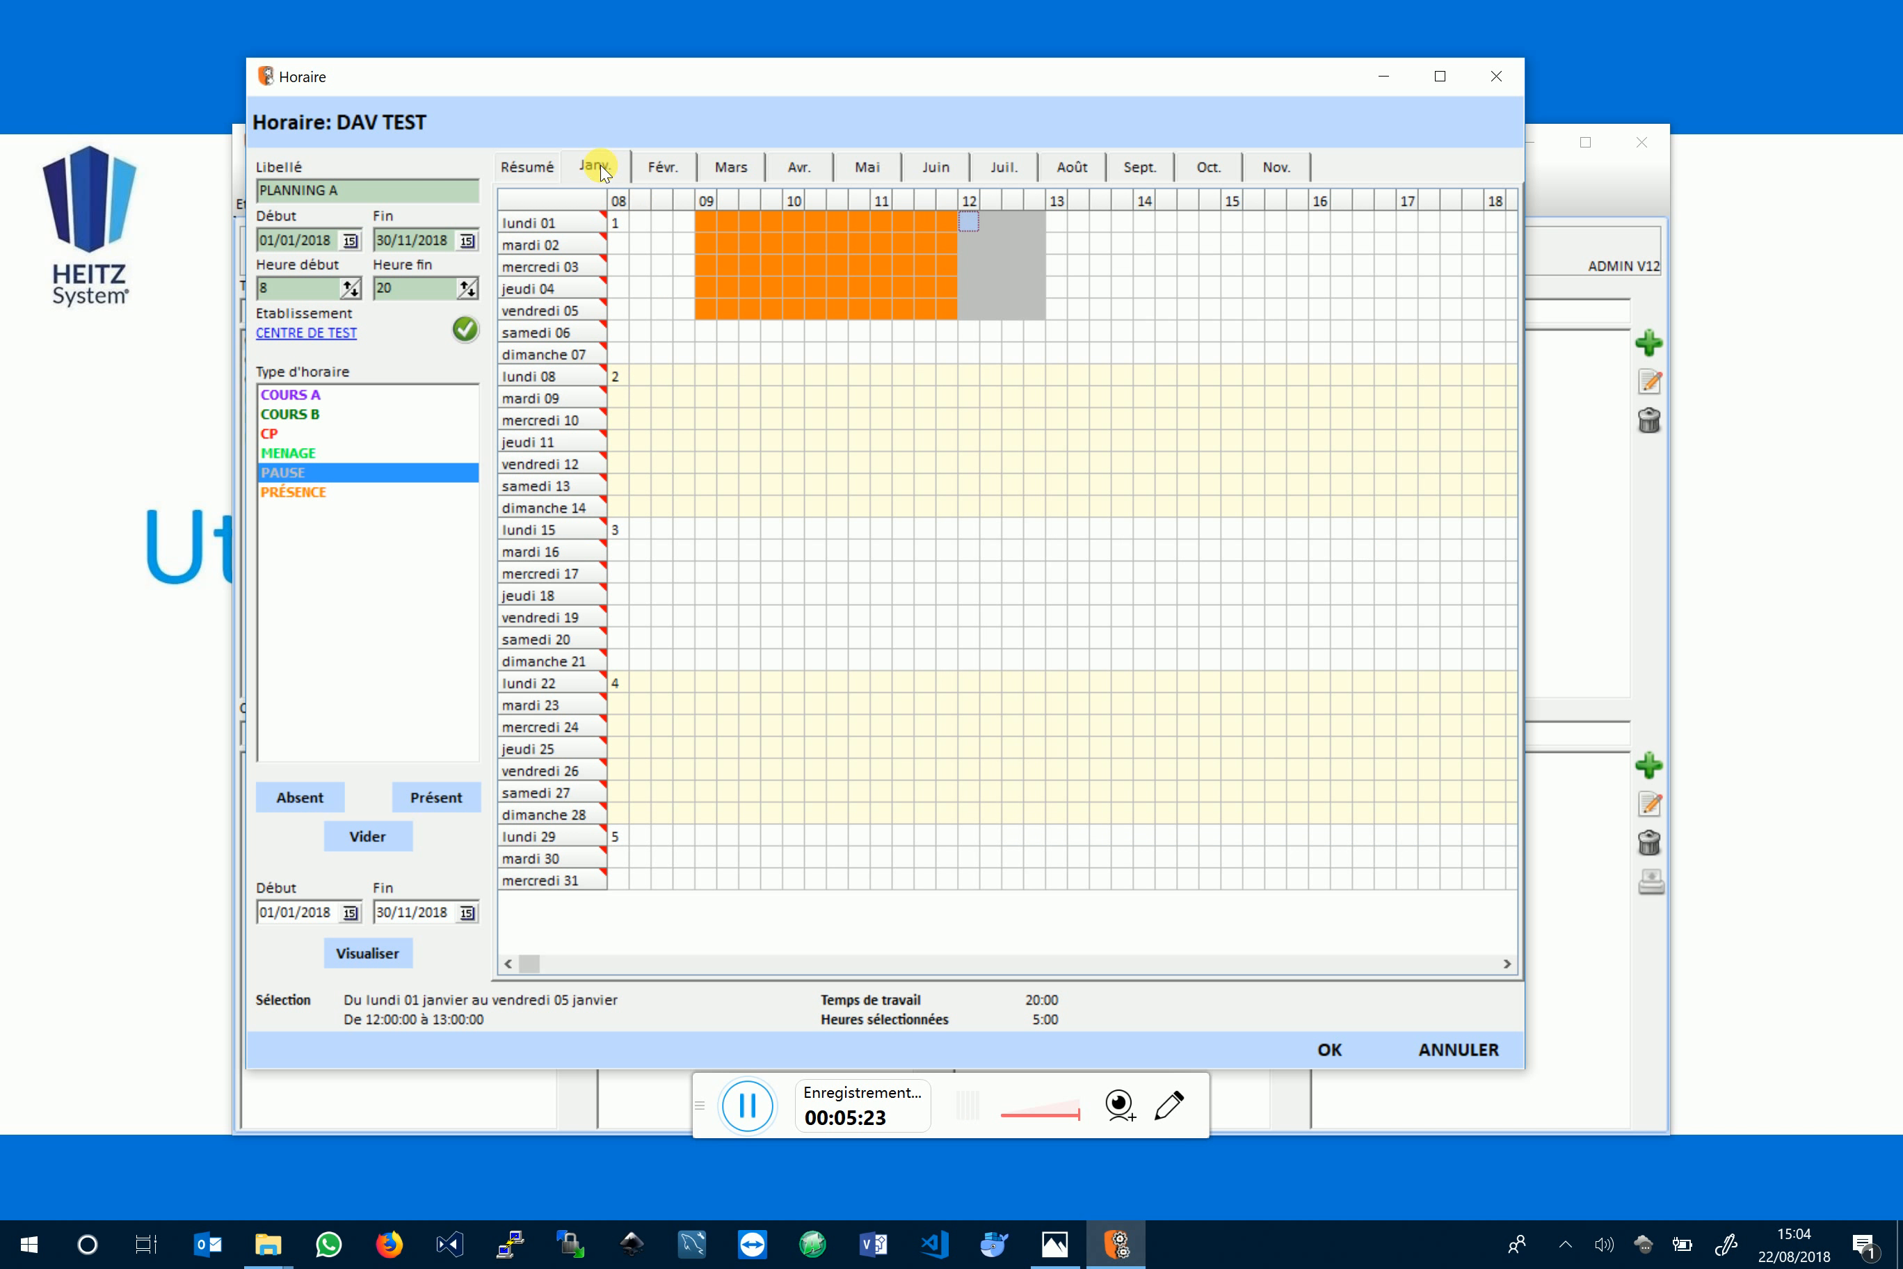
mouse_move(708, 354)
mouse_down()
mouse_move(931, 356)
mouse_move(739, 335)
mouse_up()
click(704, 219)
drag(708, 220, 1029, 308)
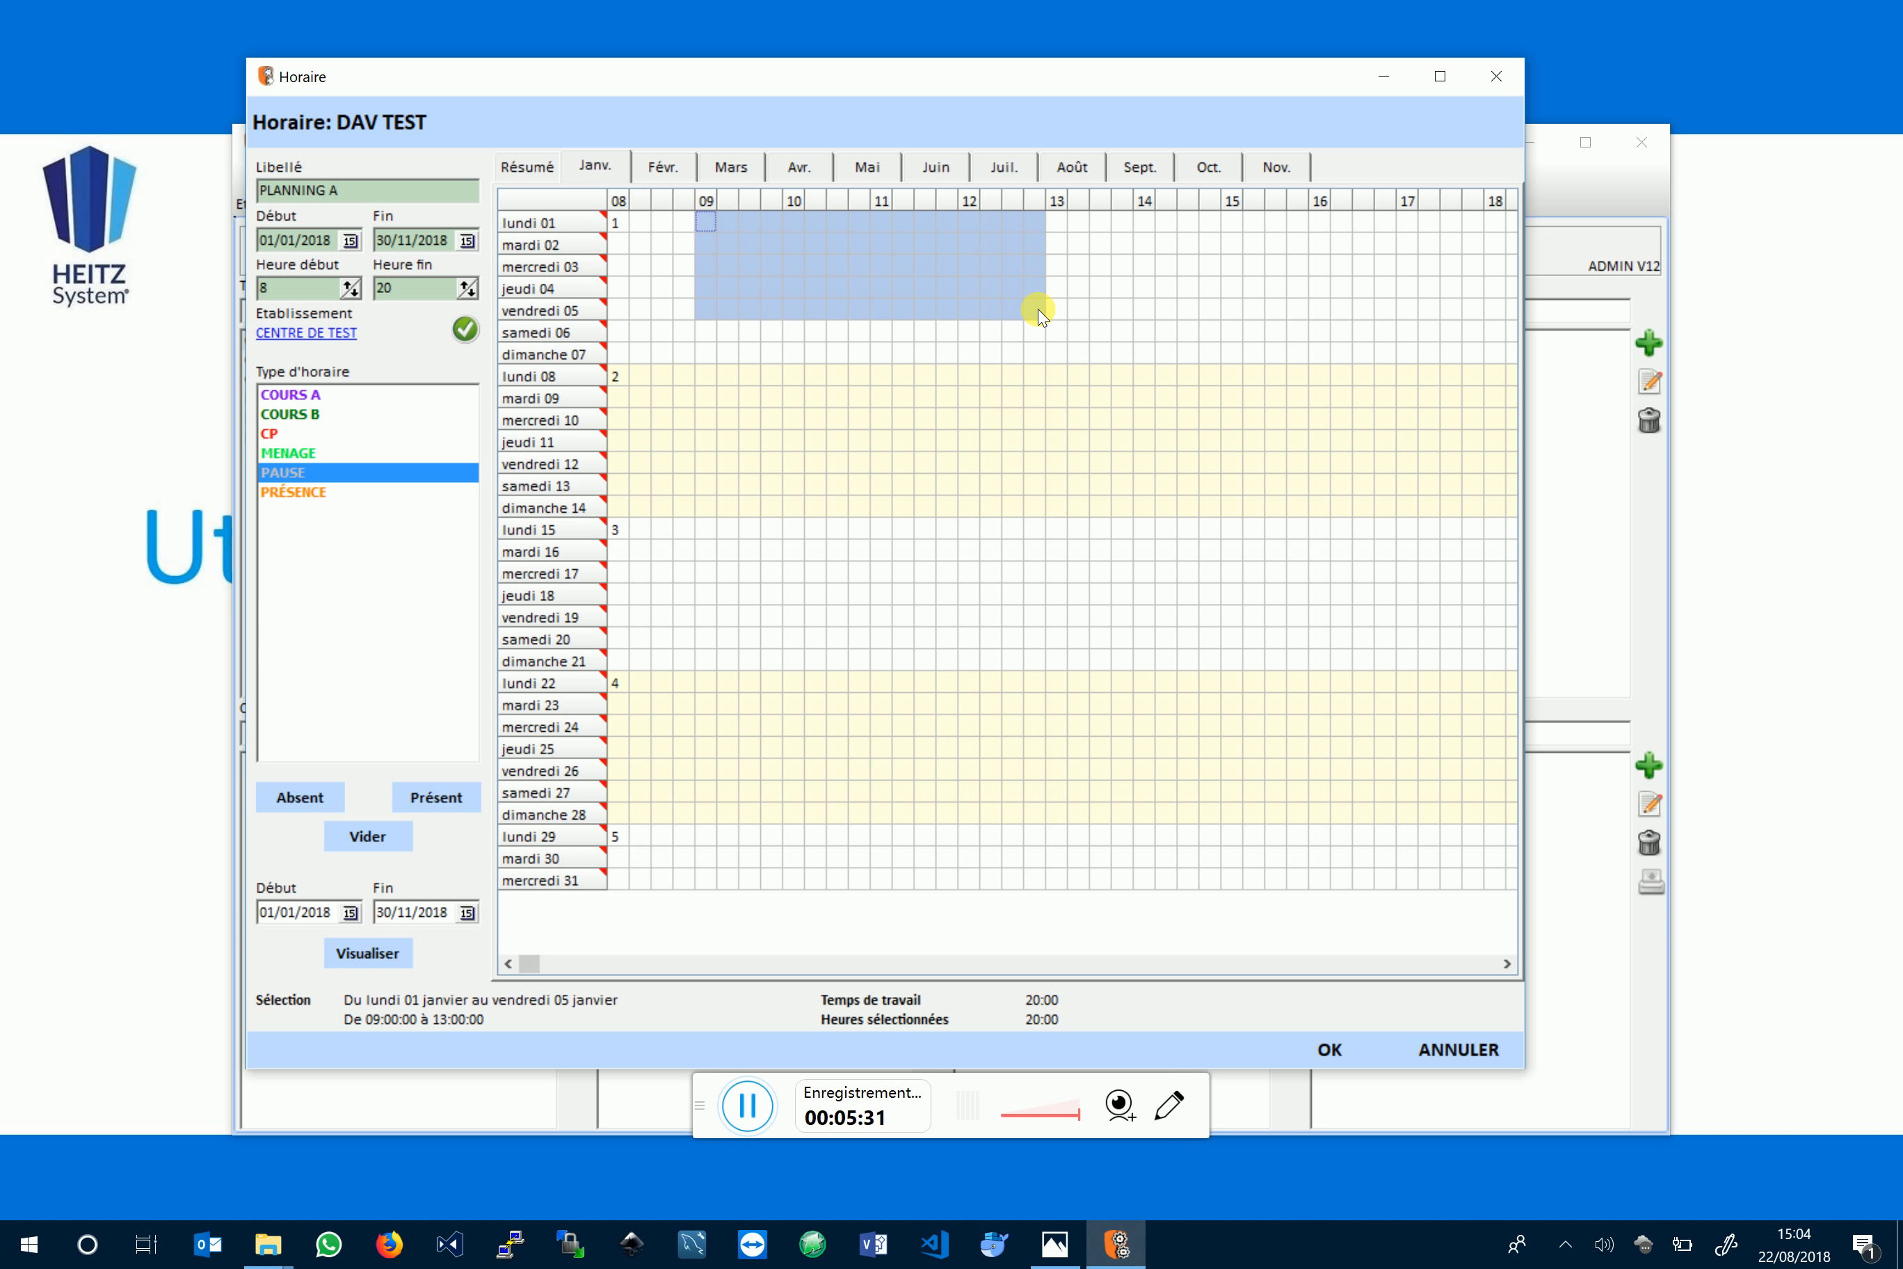
right_click(1038, 310)
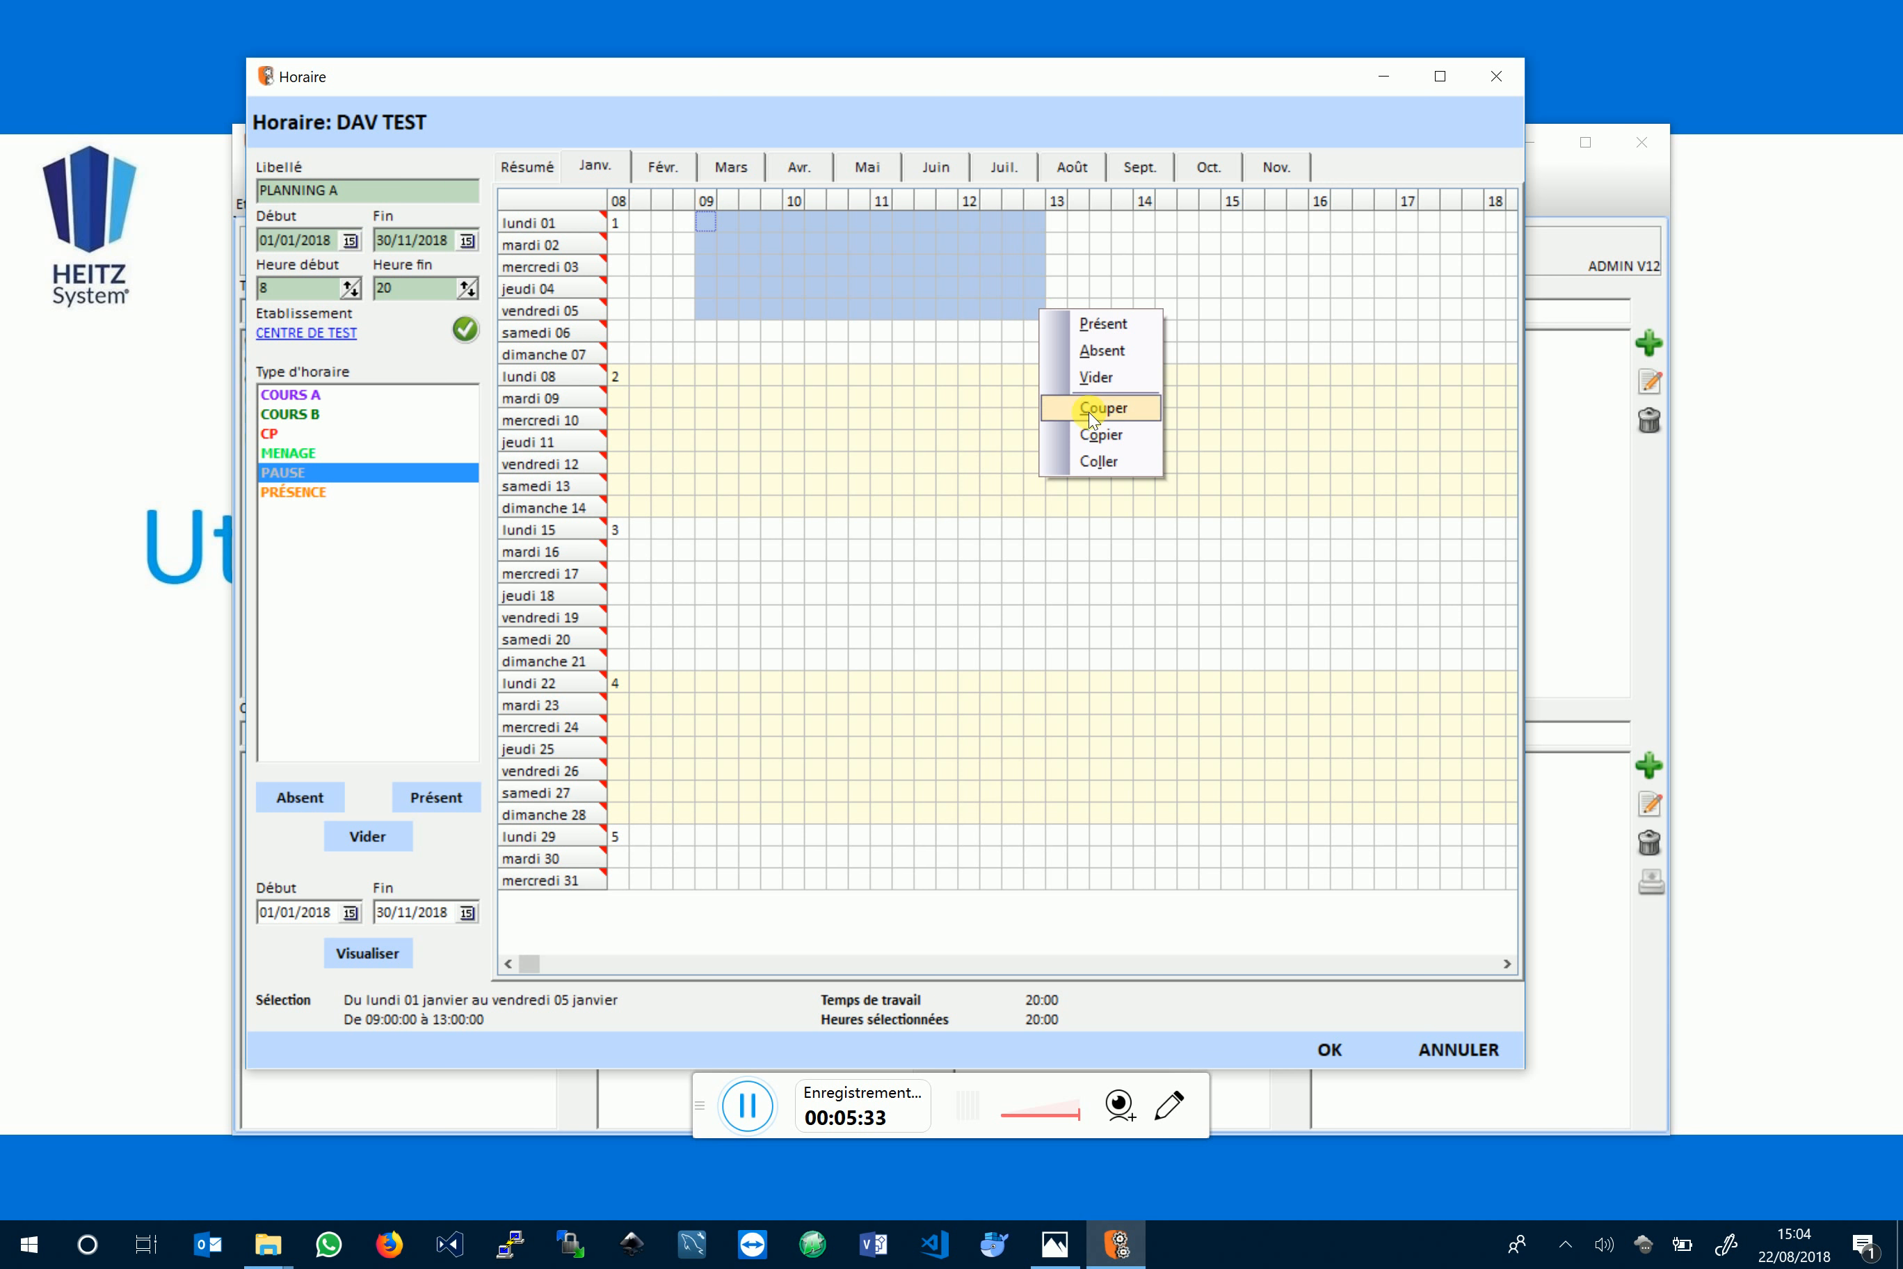
click(1092, 432)
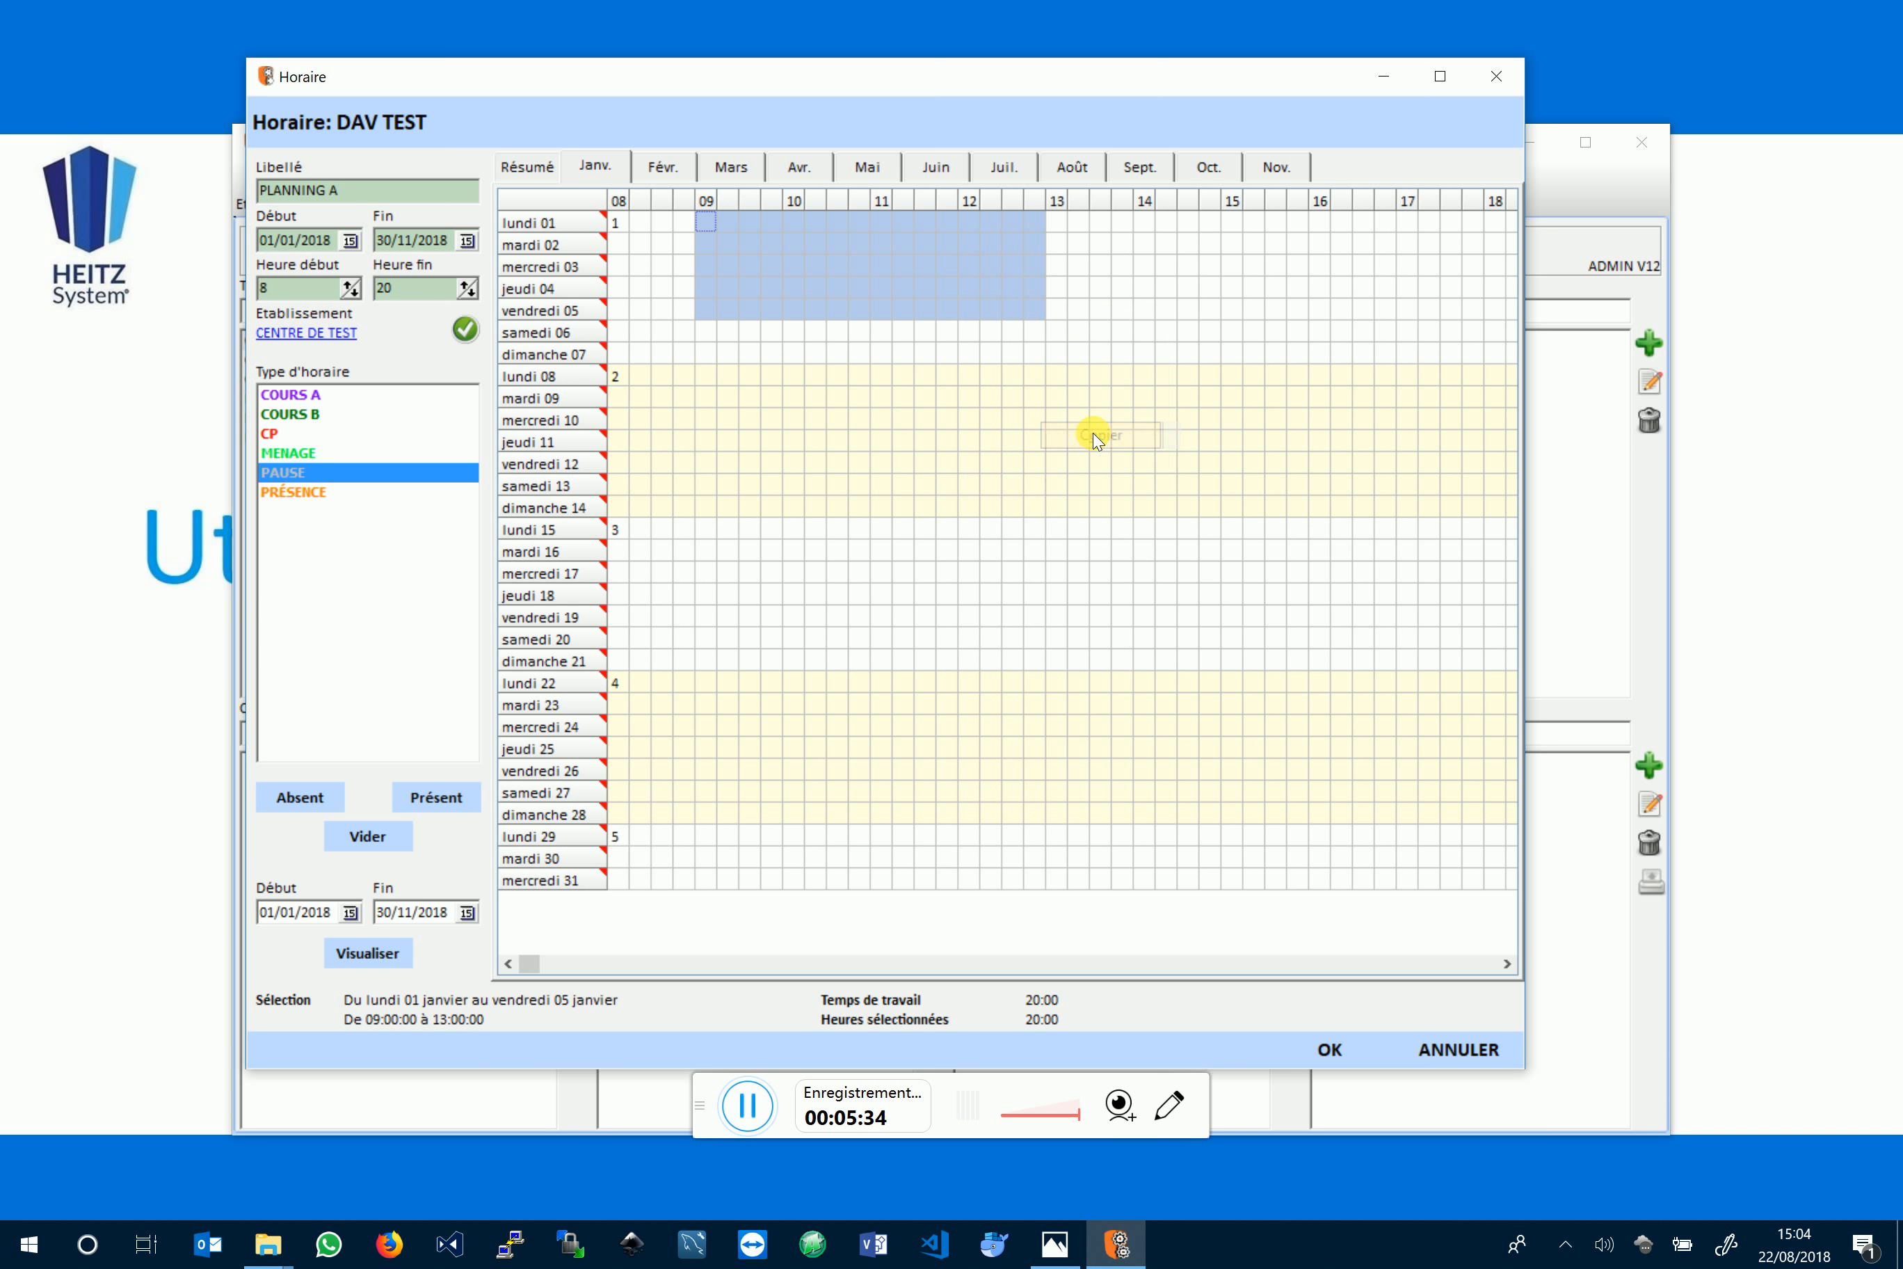
click(710, 372)
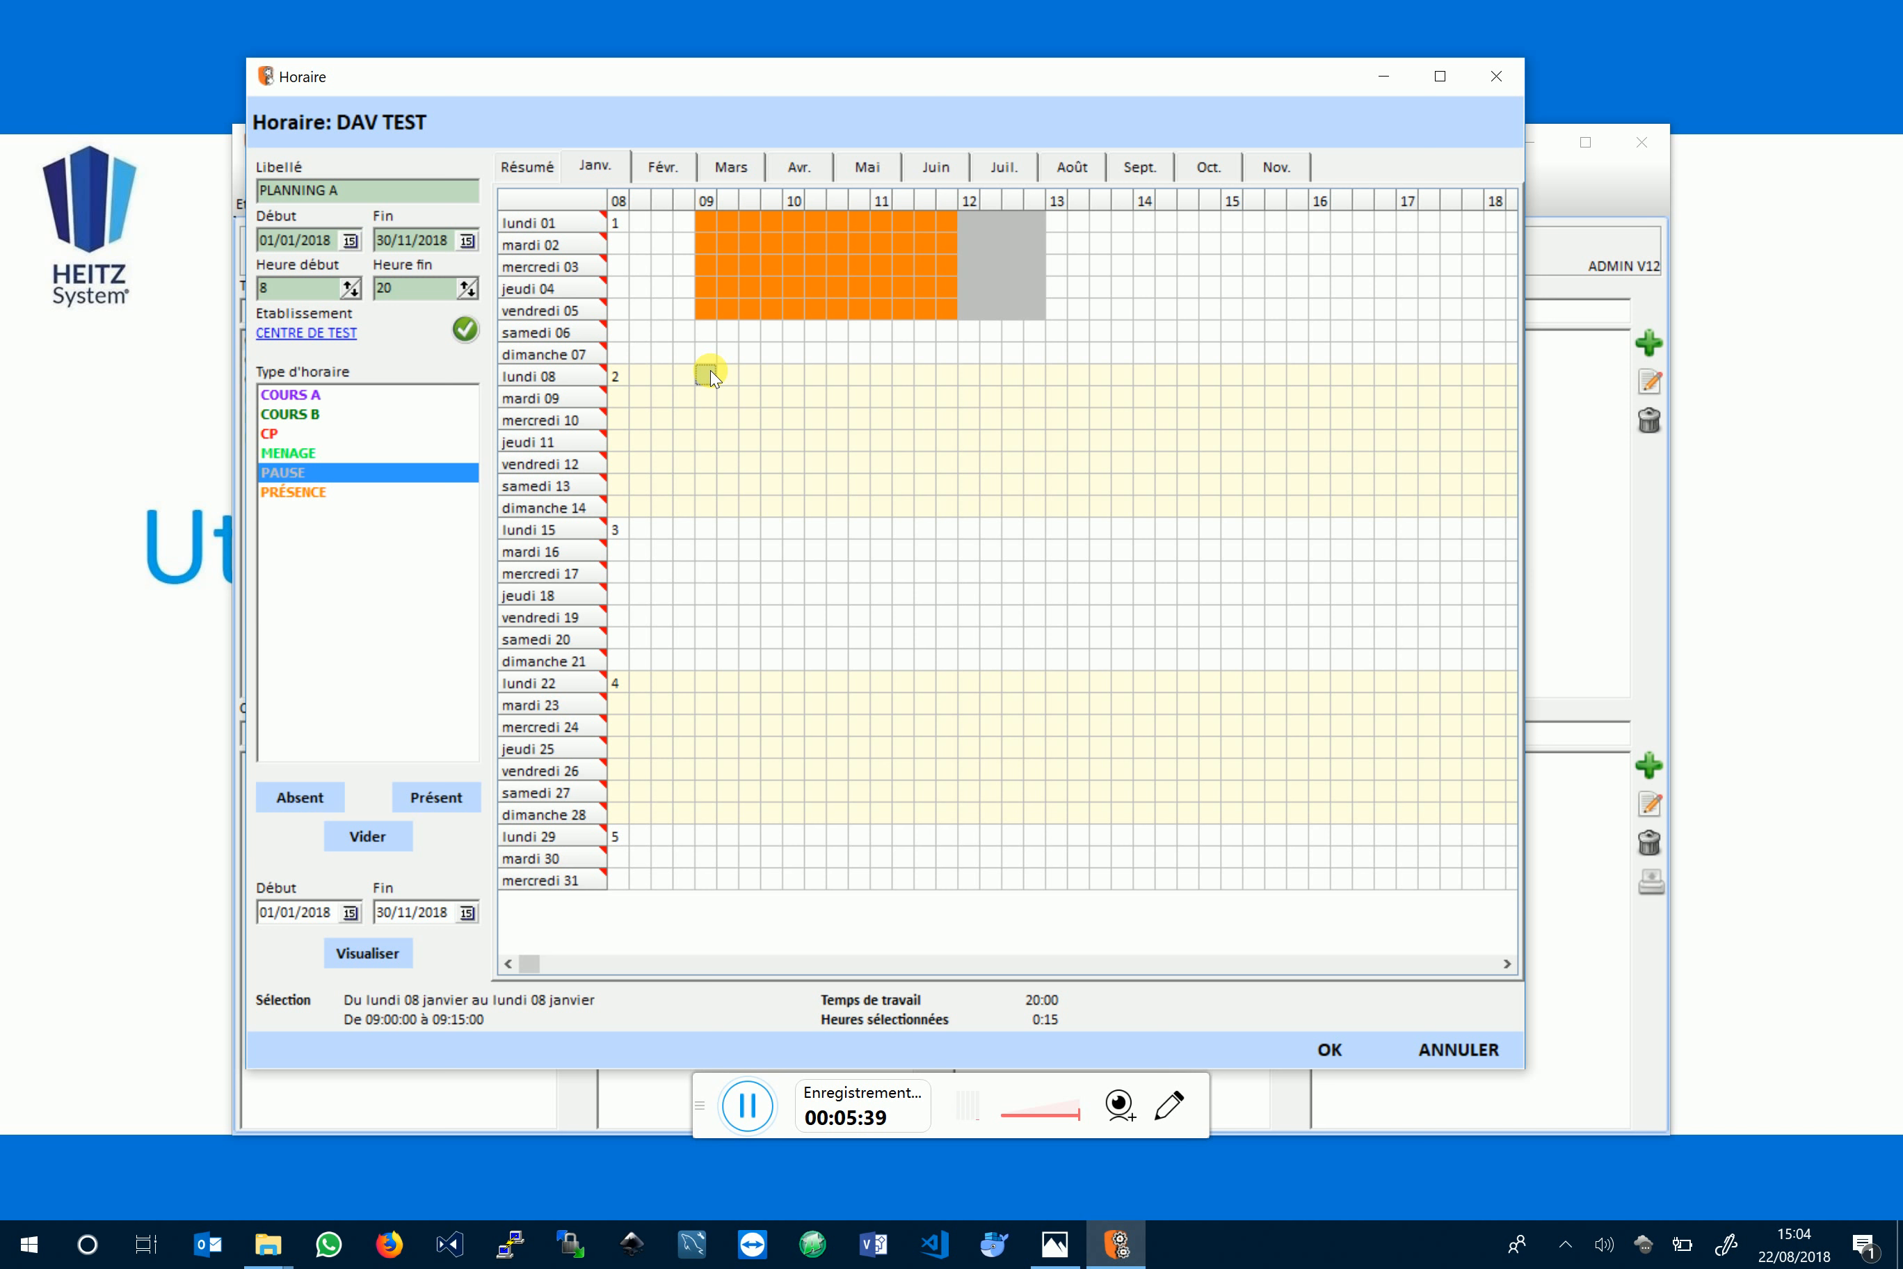
right_click(711, 374)
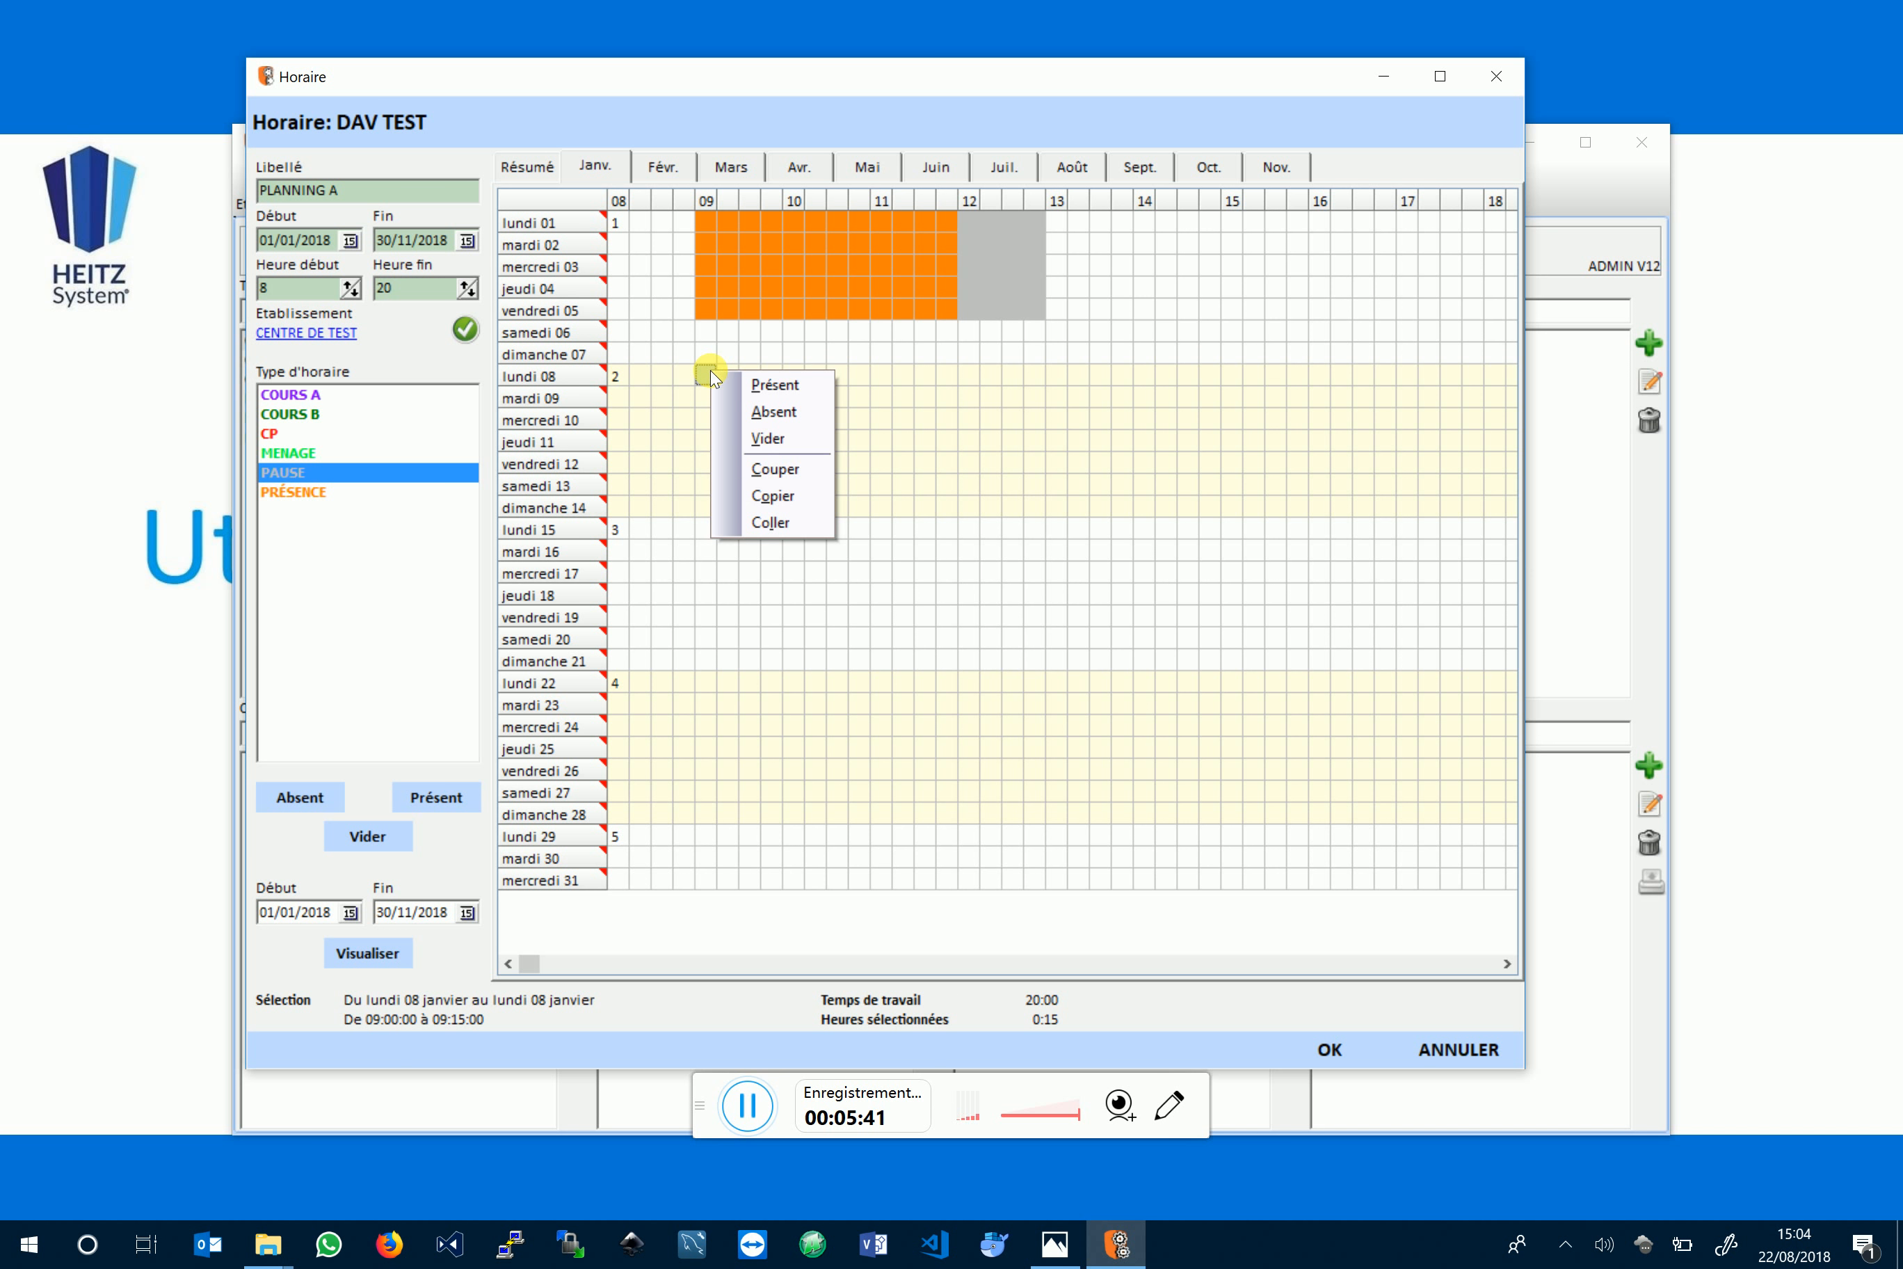
click(770, 523)
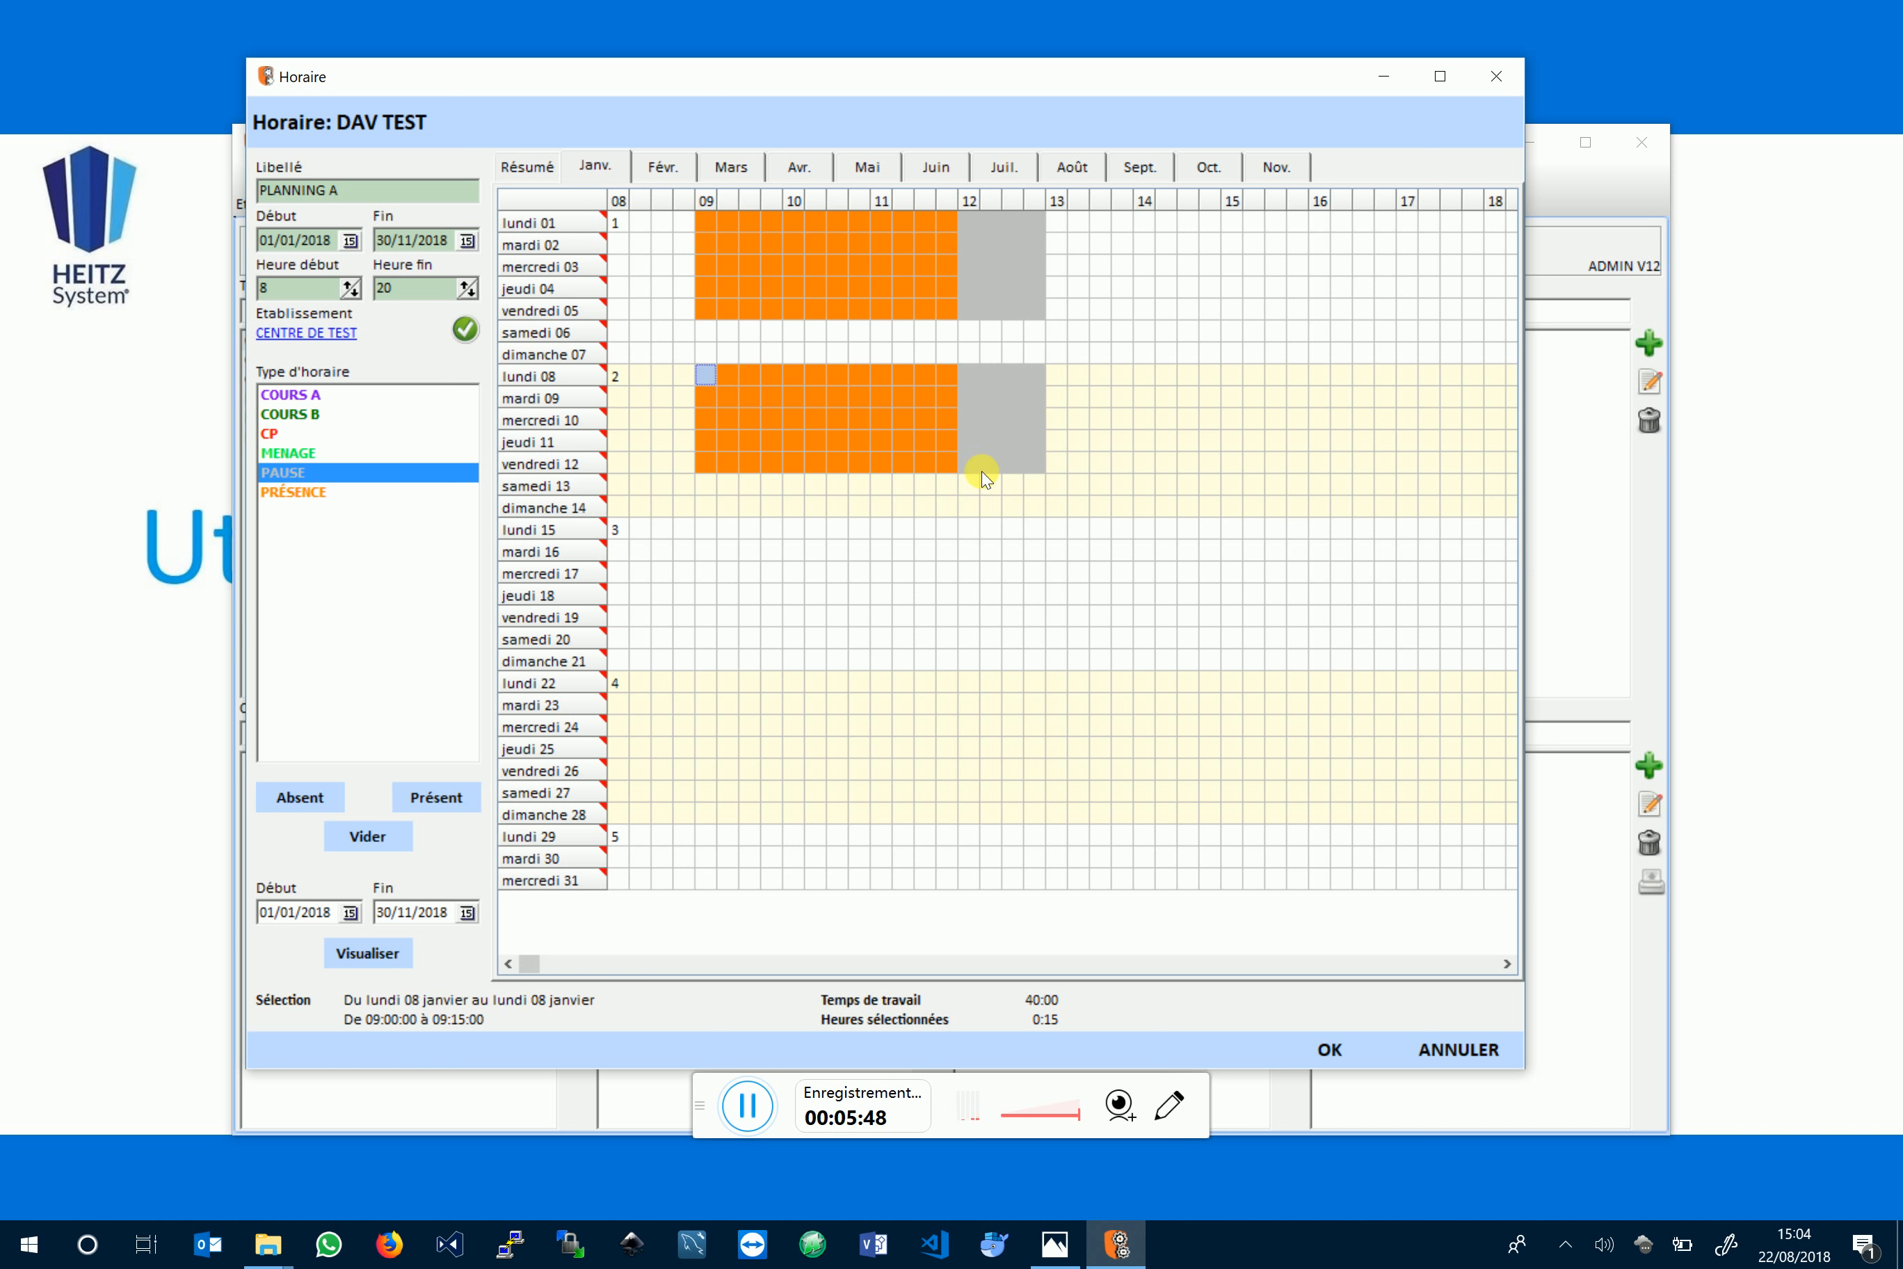
Step: Check January's total hours for the two filled weeks in the yearly summary and return to the January grid
click(526, 169)
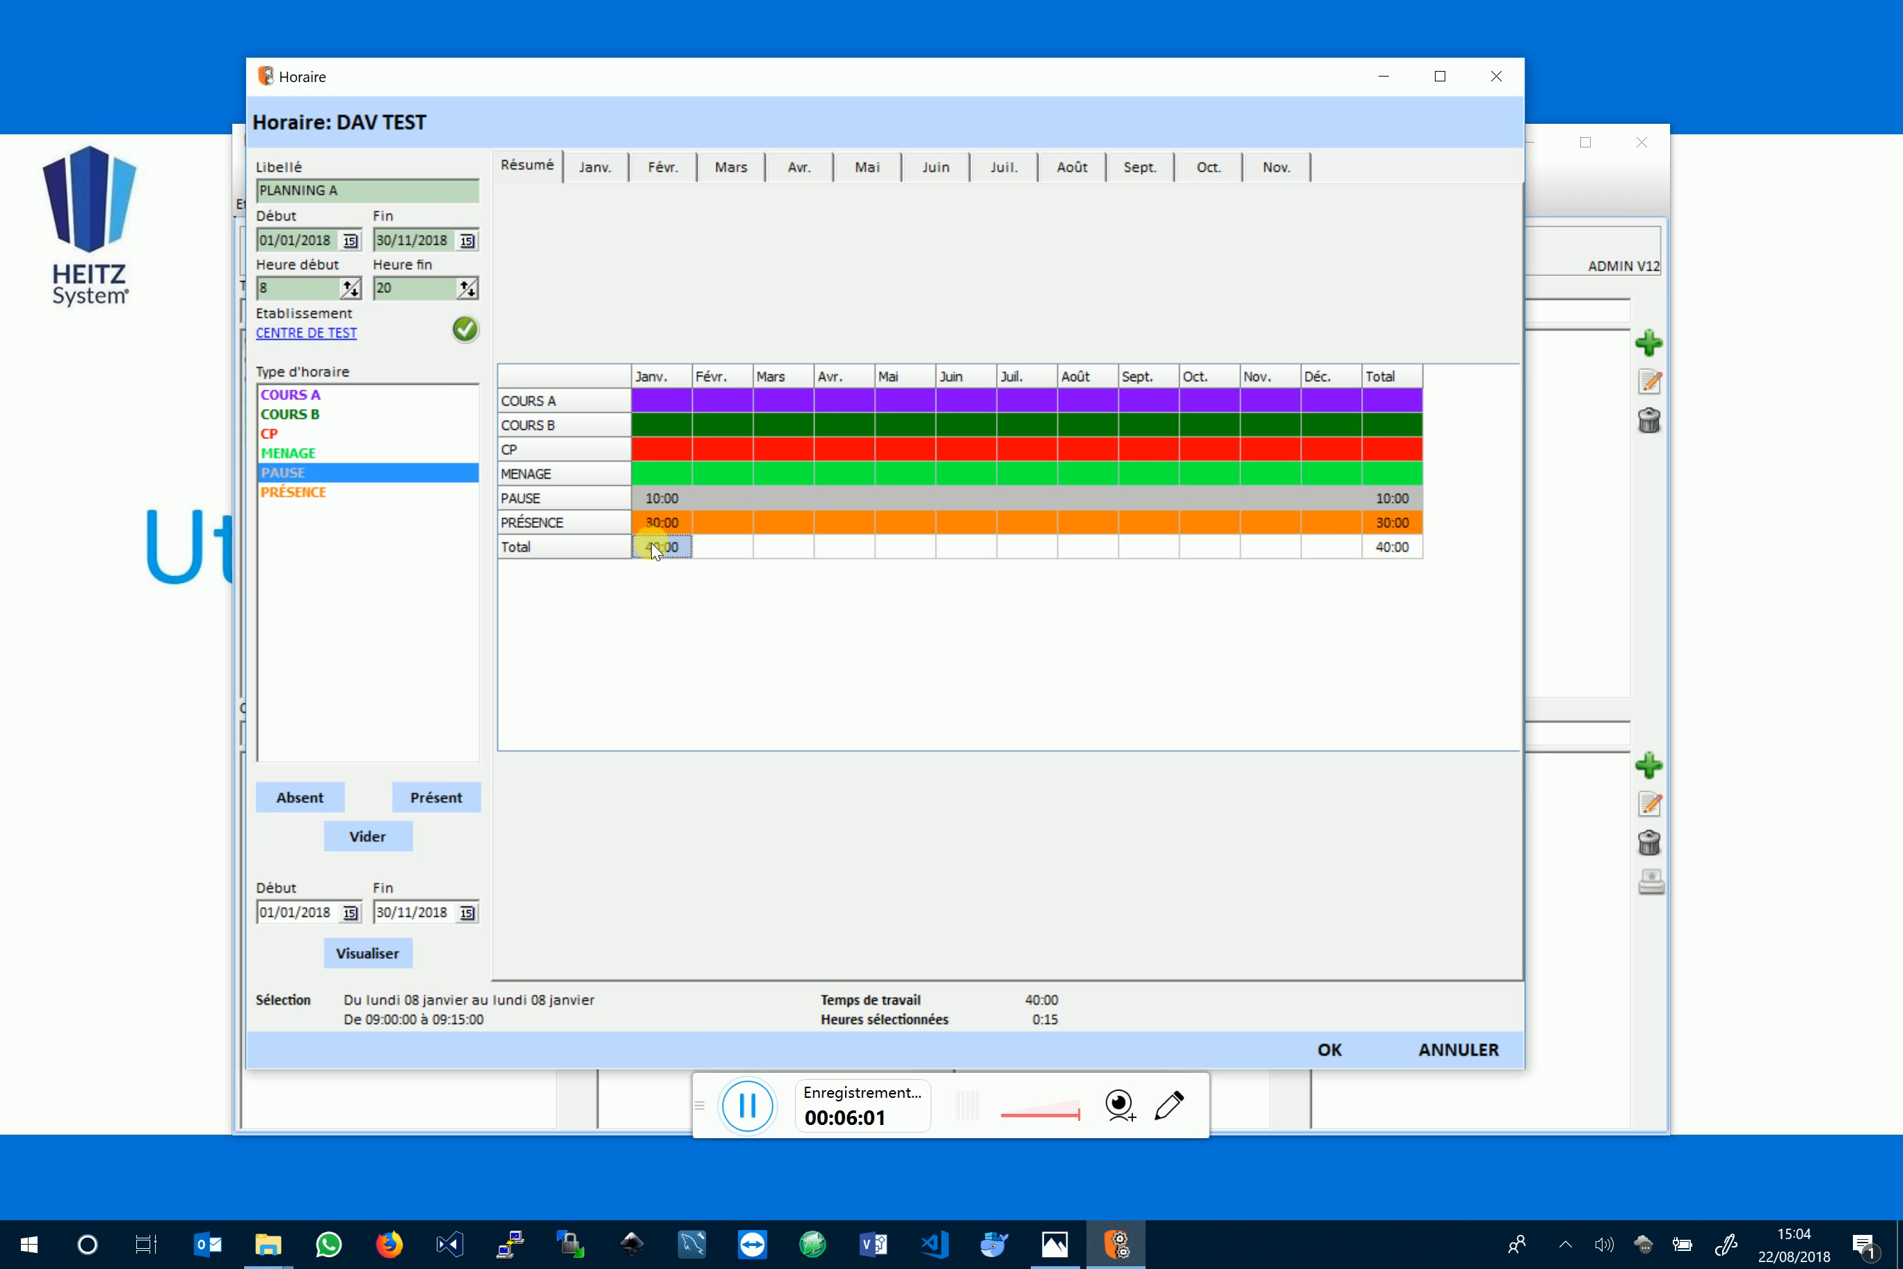
click(591, 172)
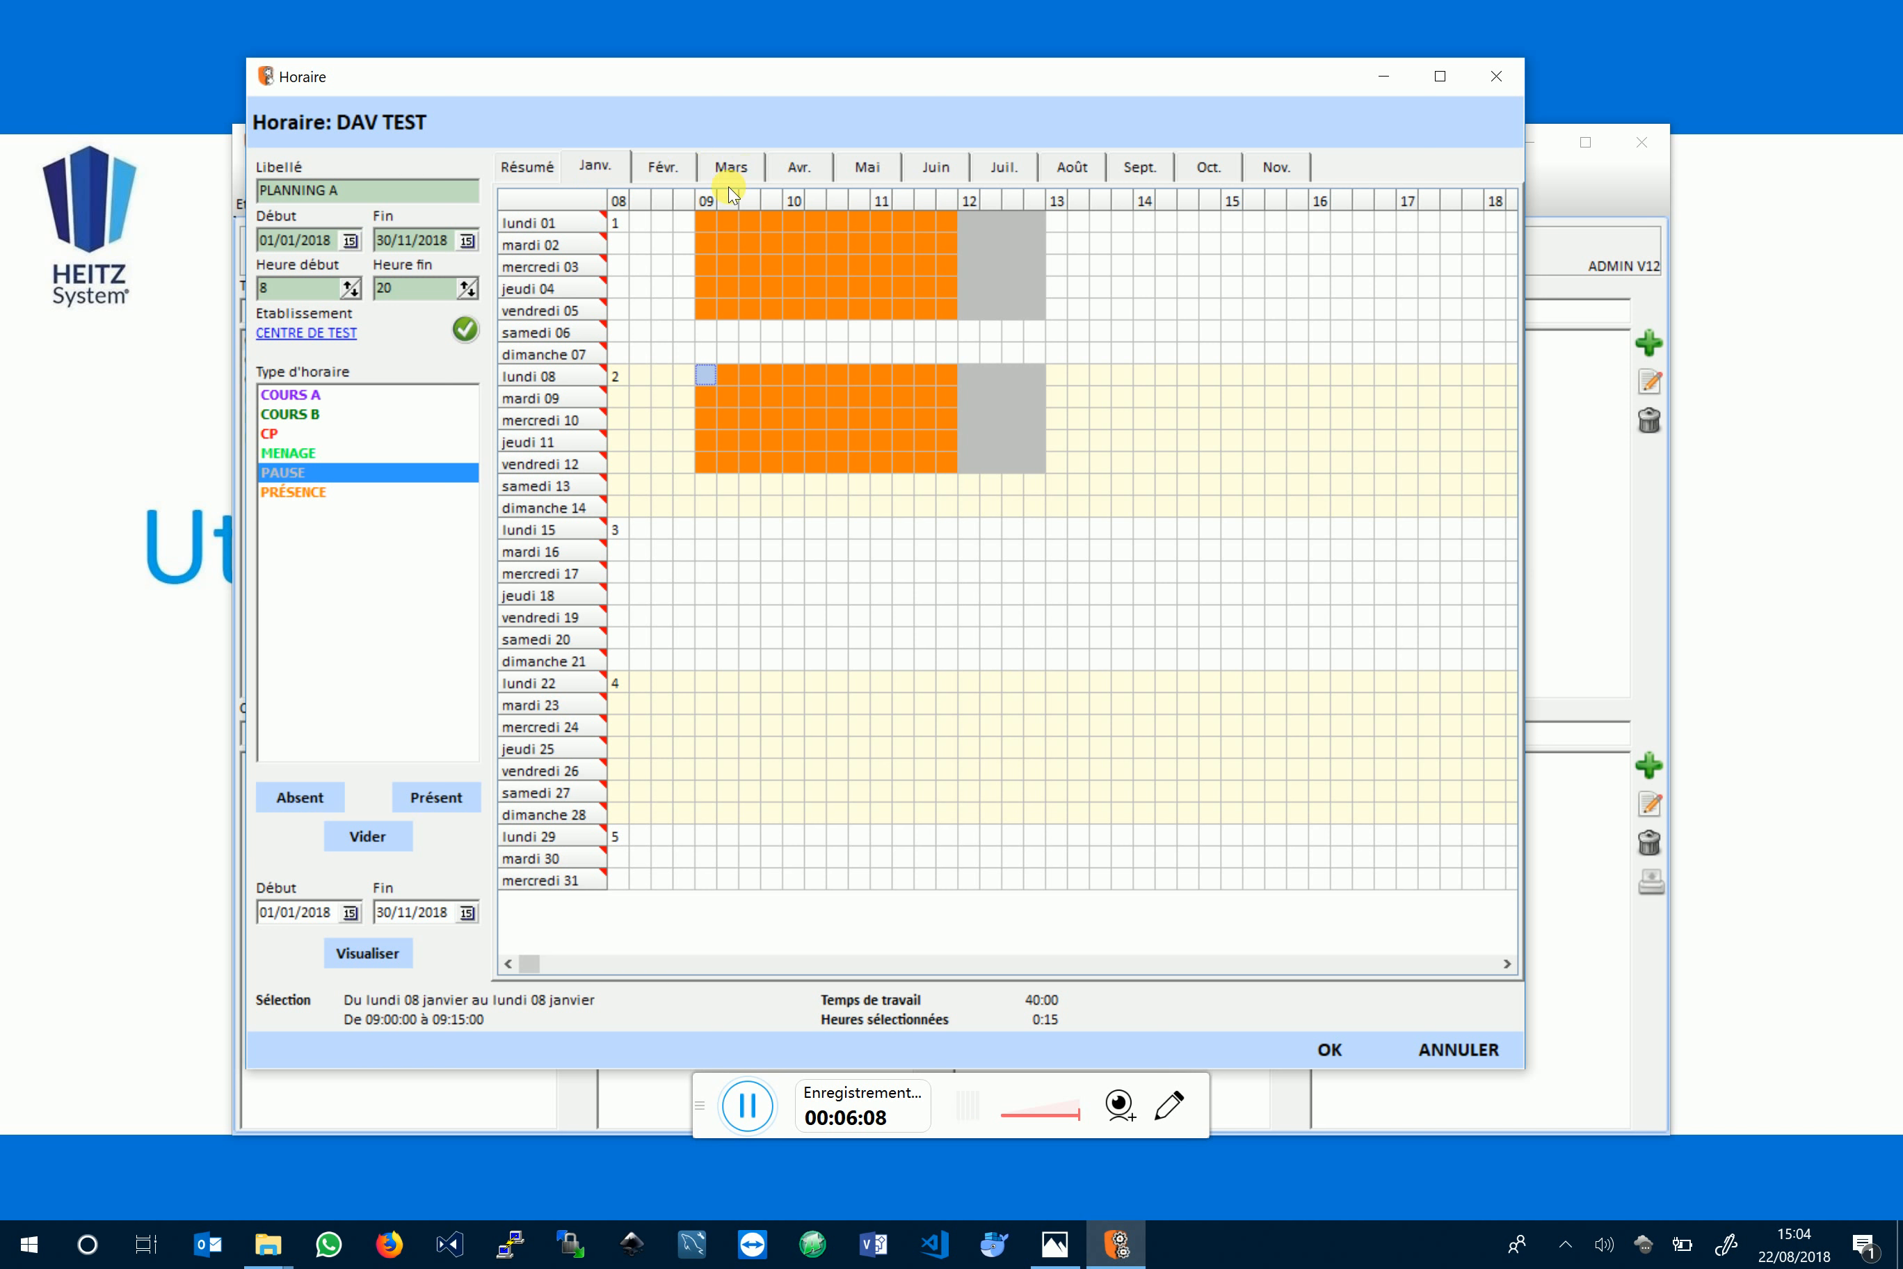
Step: Copy the 09:00 to 13:00 block of lundi 01 to vendredi 12 January and paste it into February from jeudi 01 at 09:00
drag(705, 212, 1043, 456)
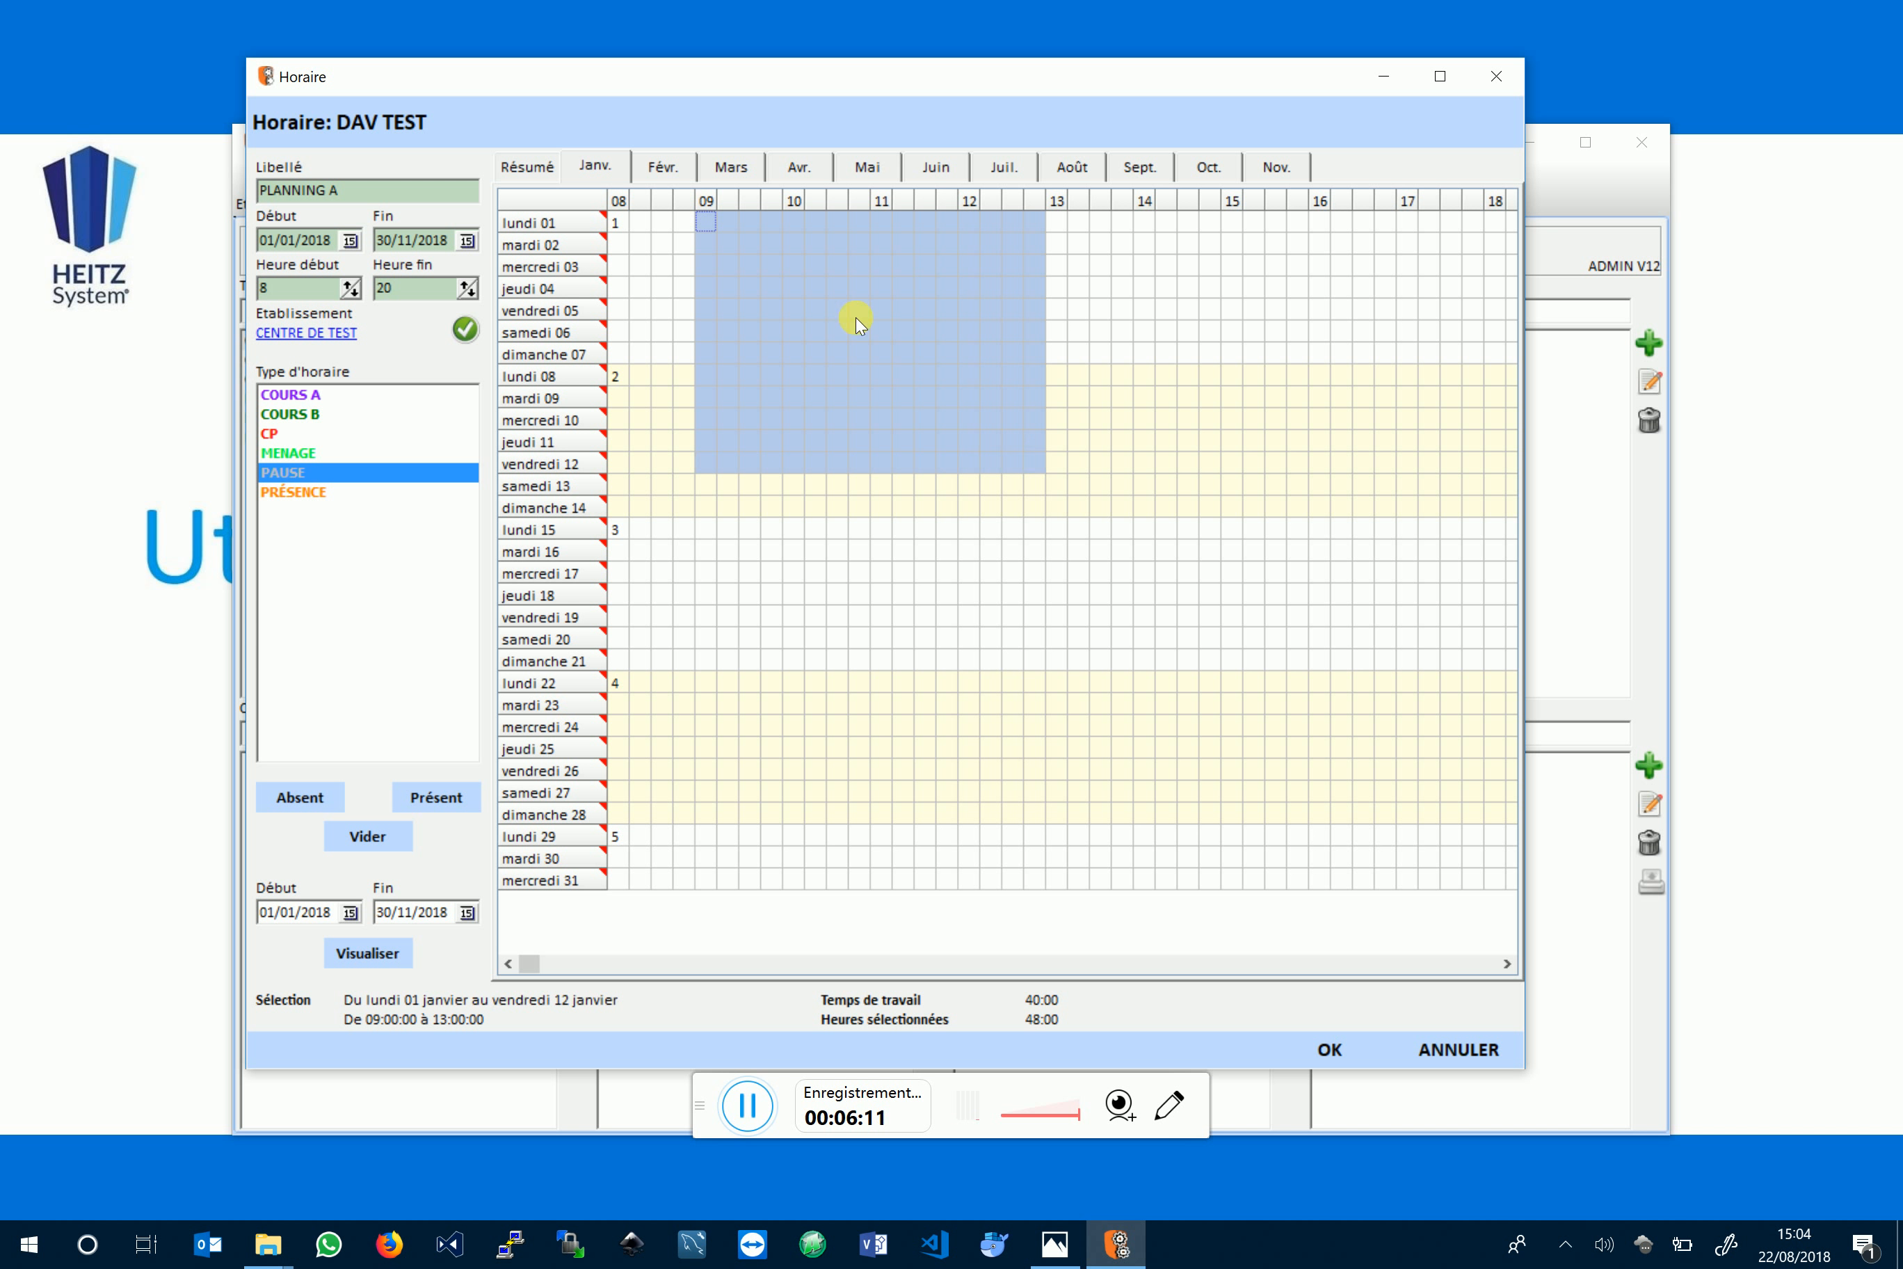
right_click(719, 258)
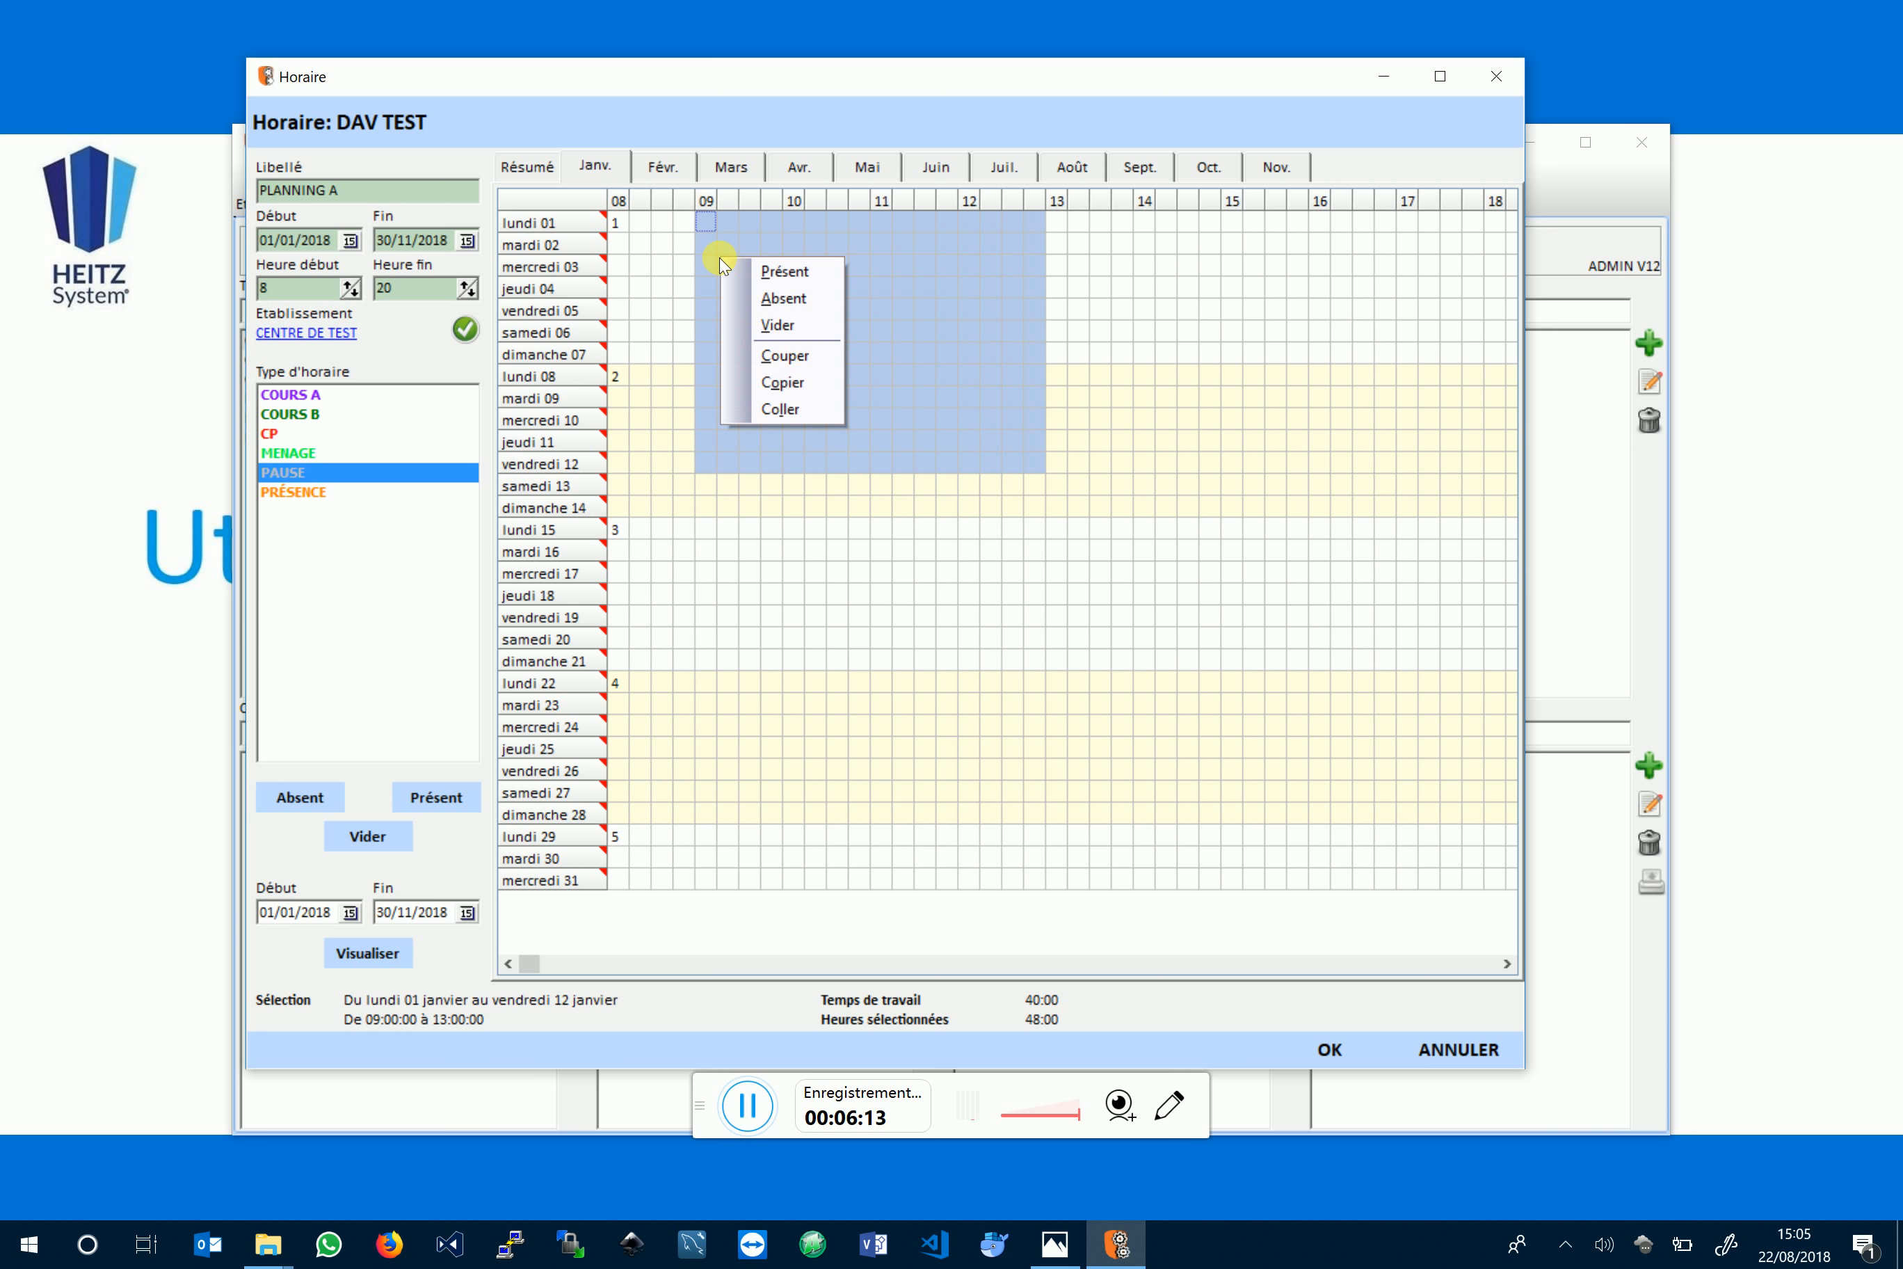
click(791, 379)
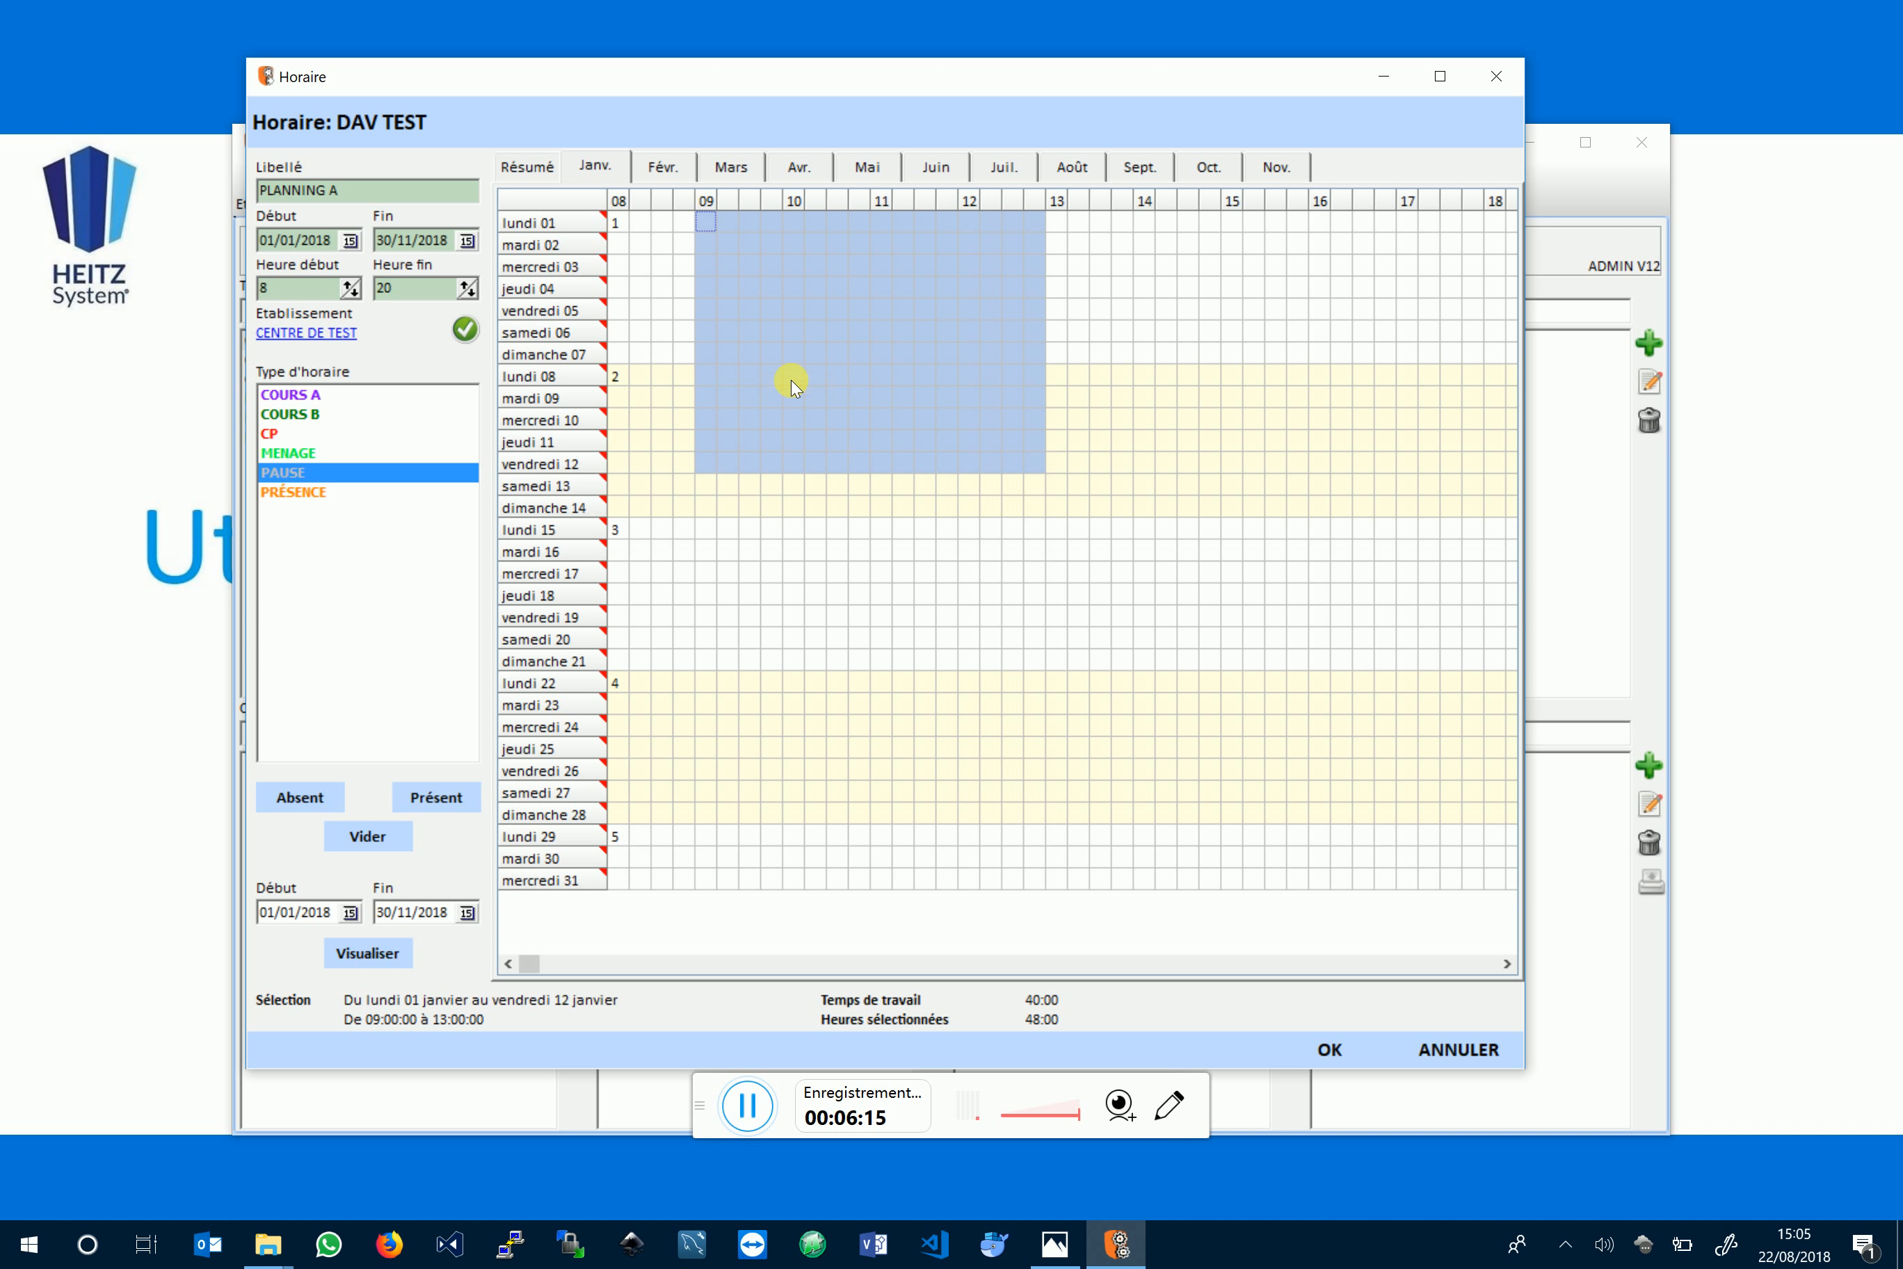
click(661, 167)
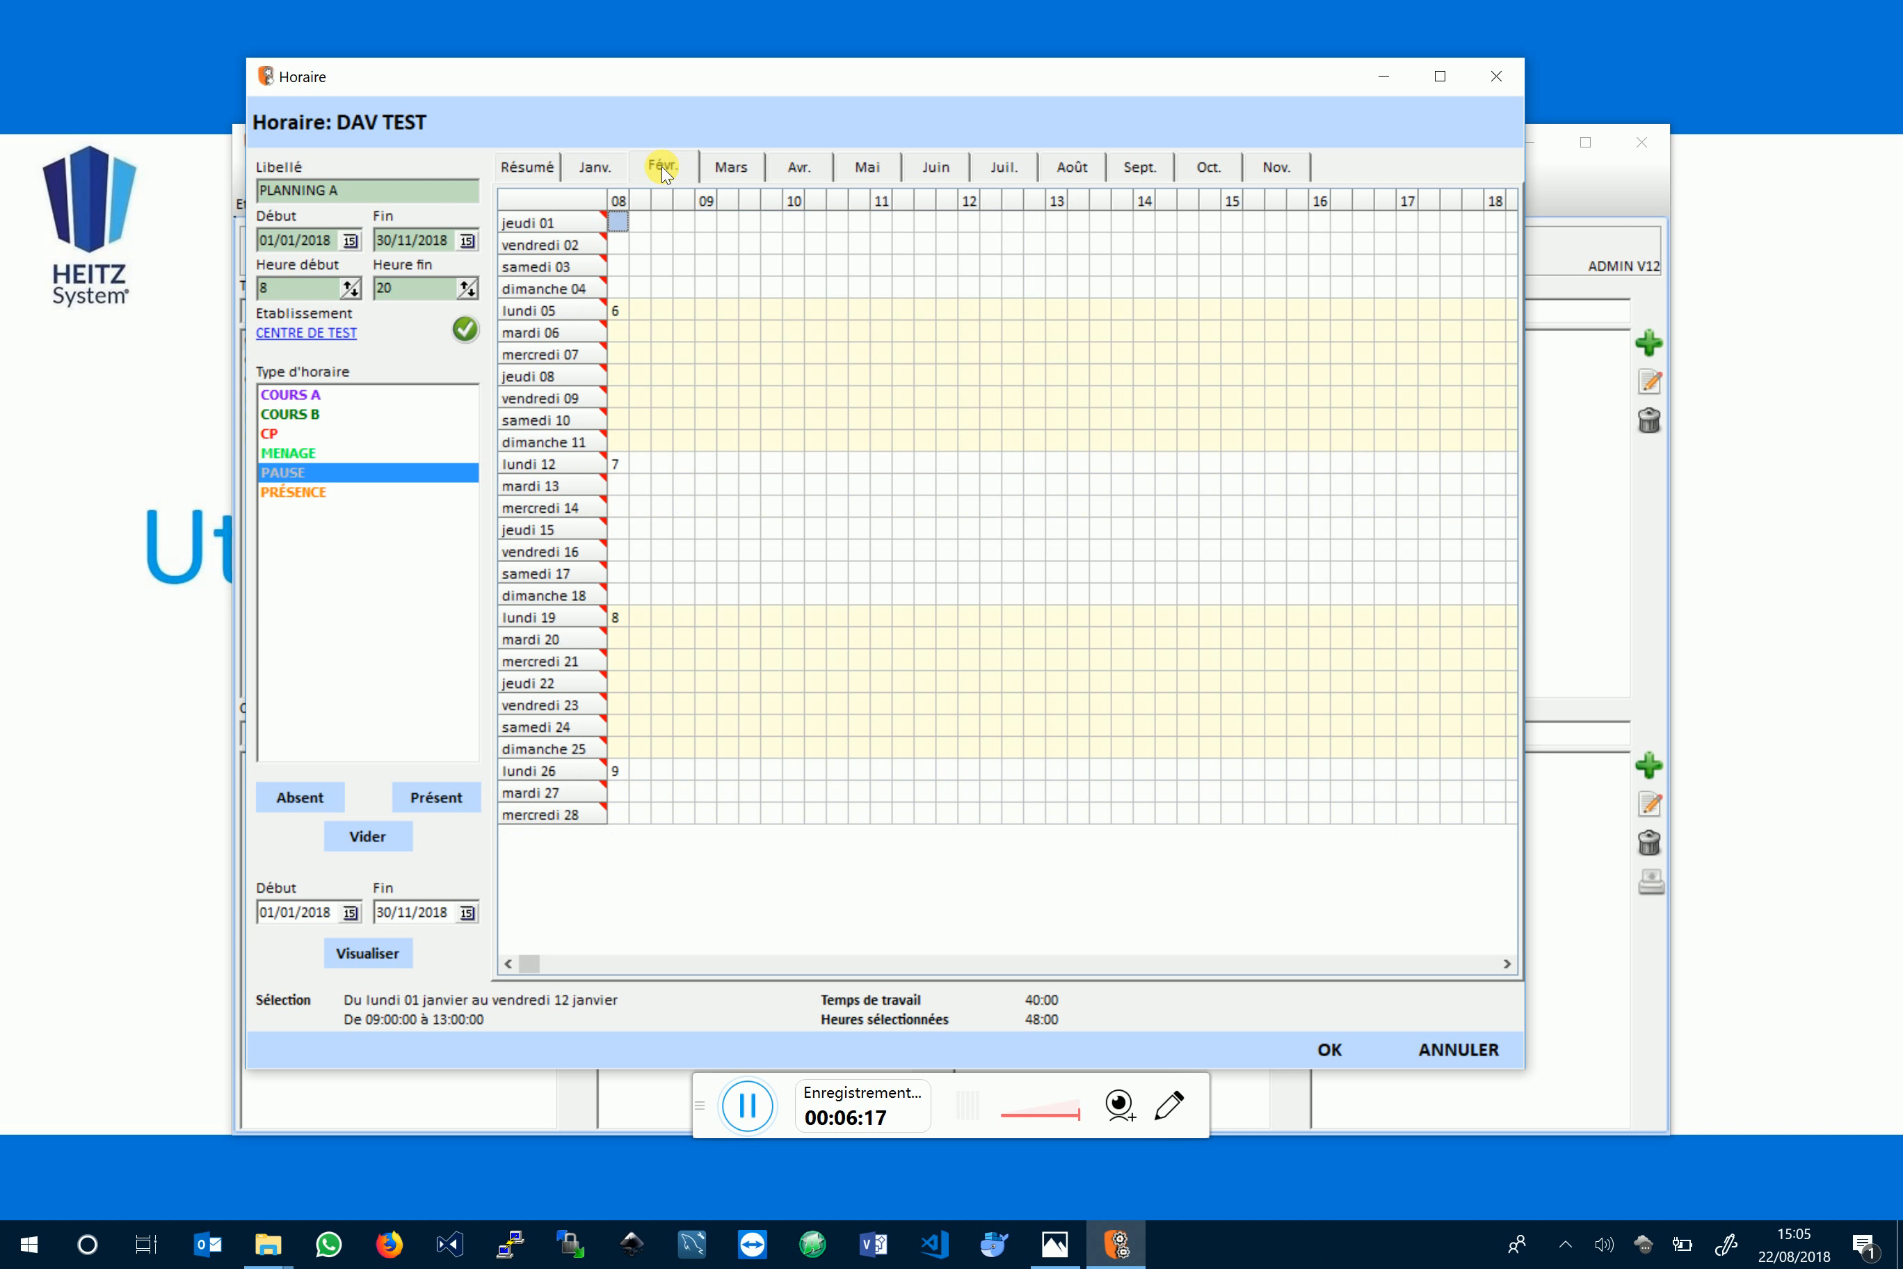
click(709, 222)
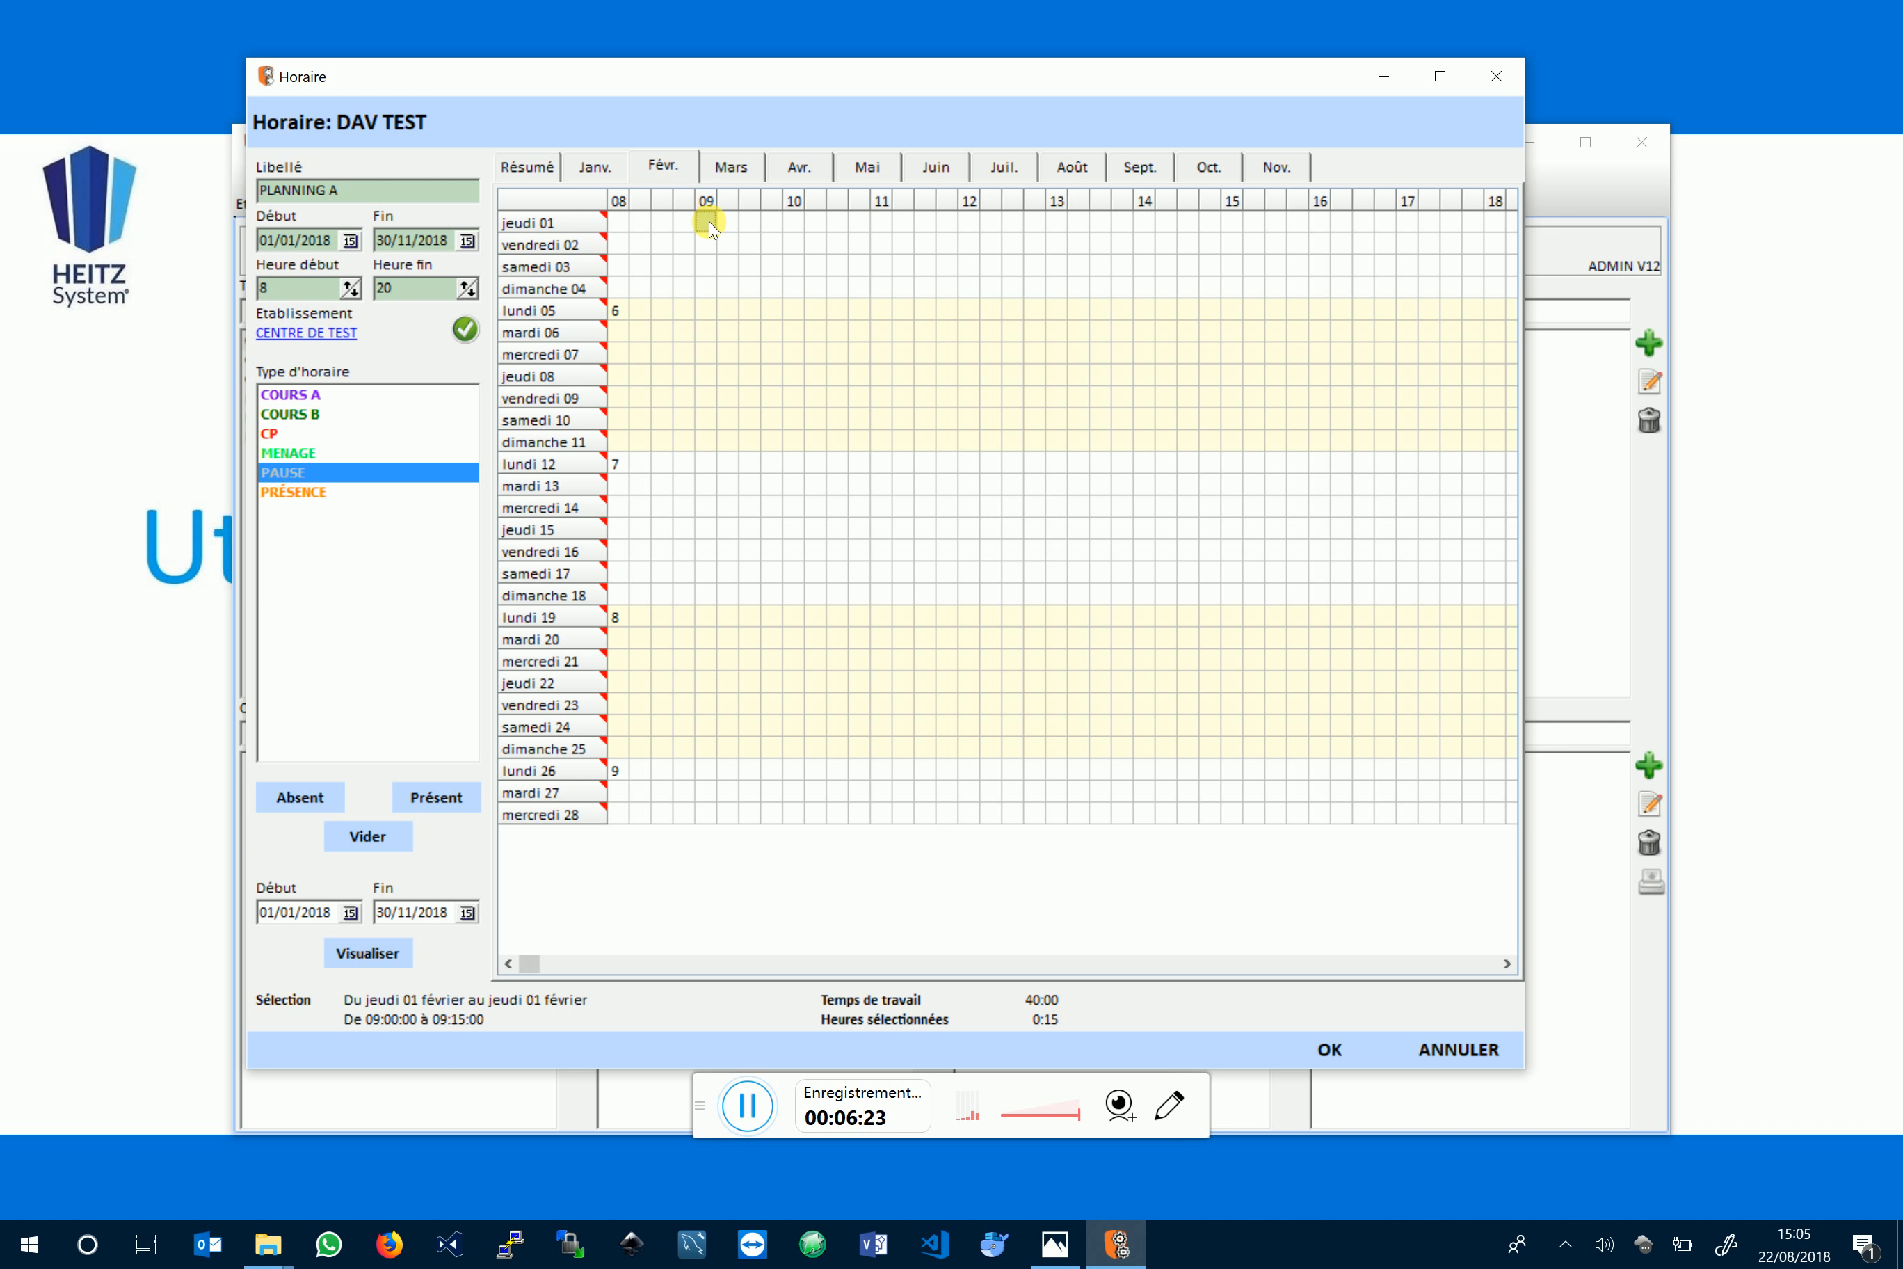
right_click(709, 222)
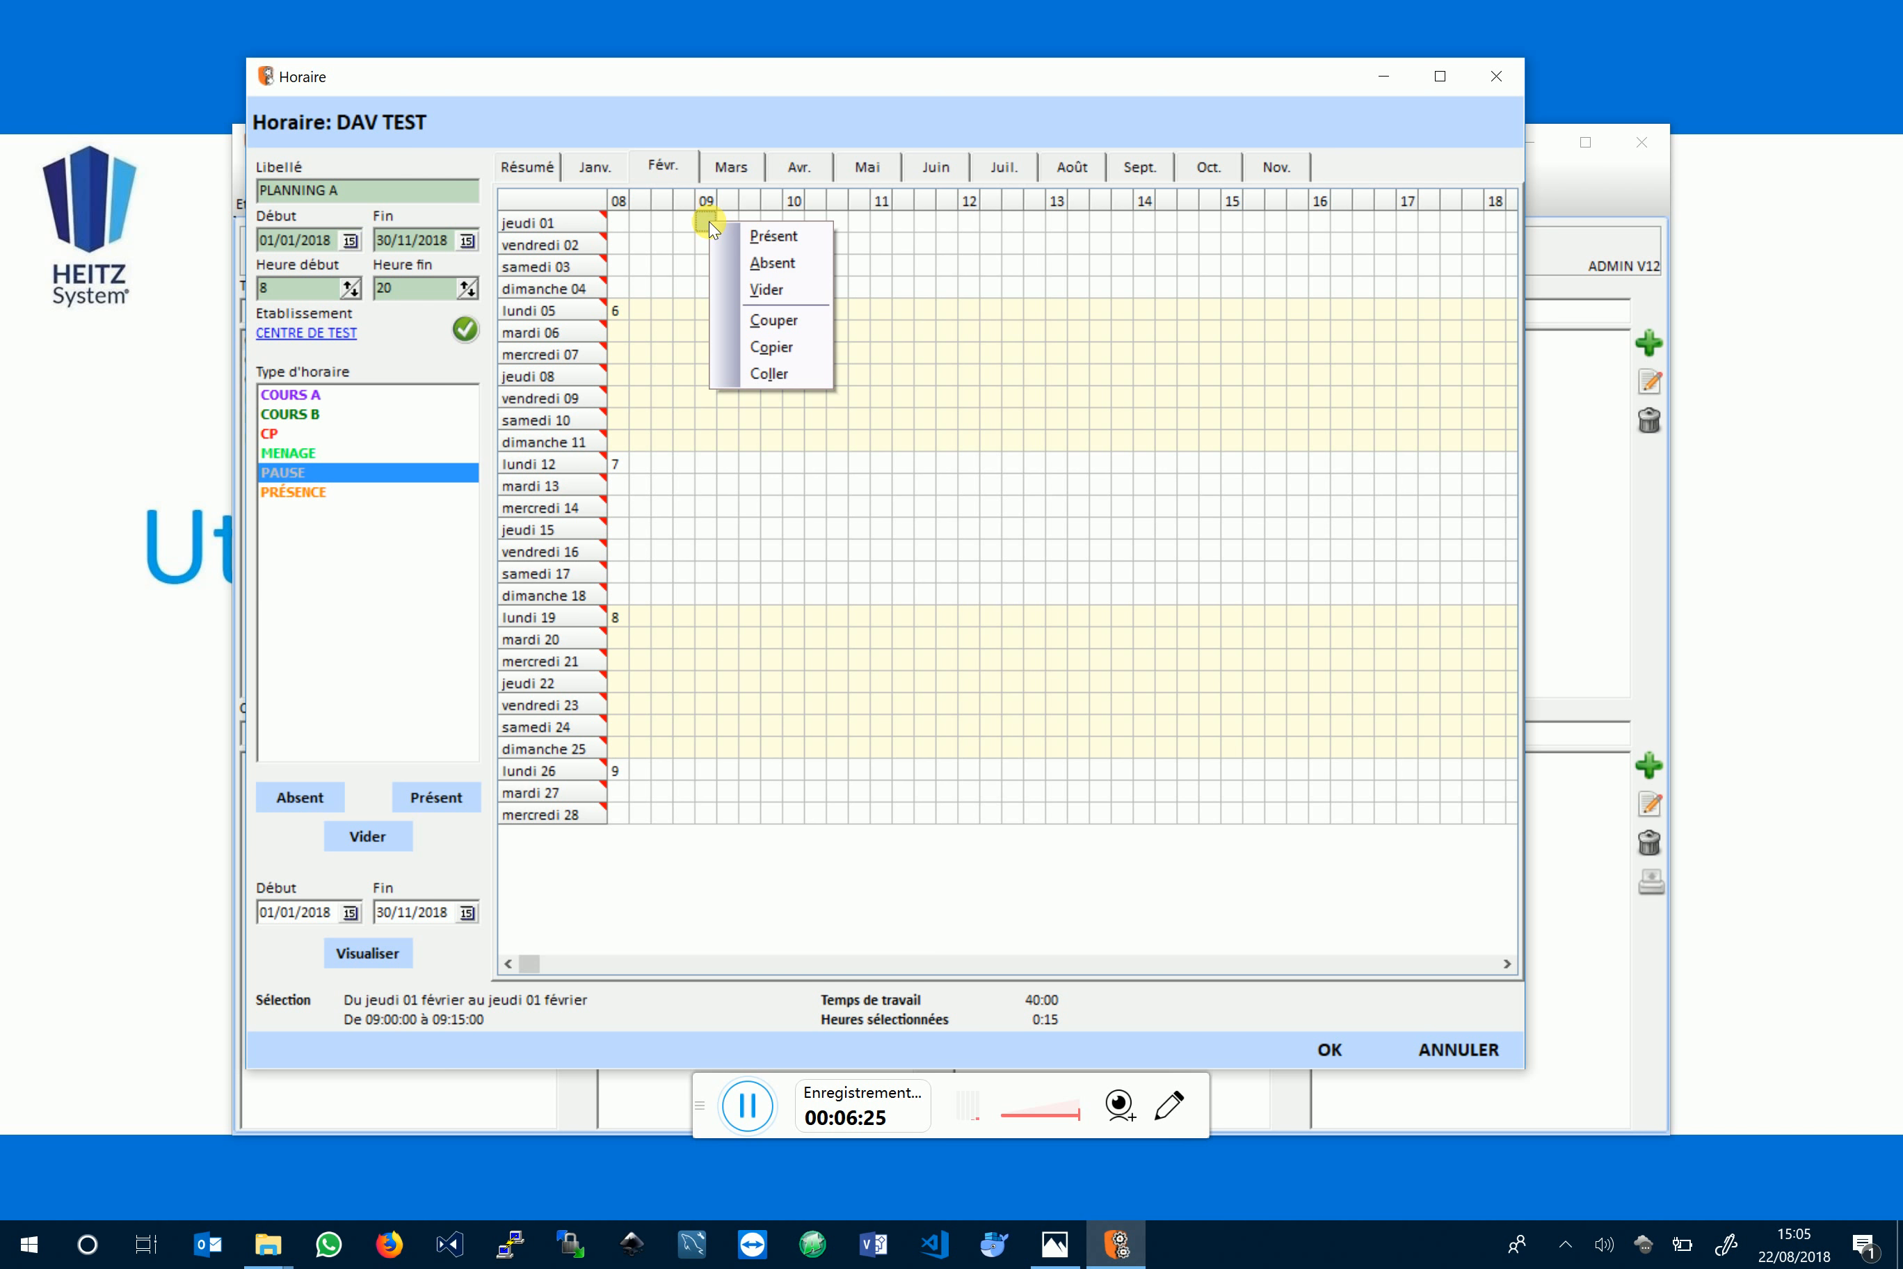
click(754, 373)
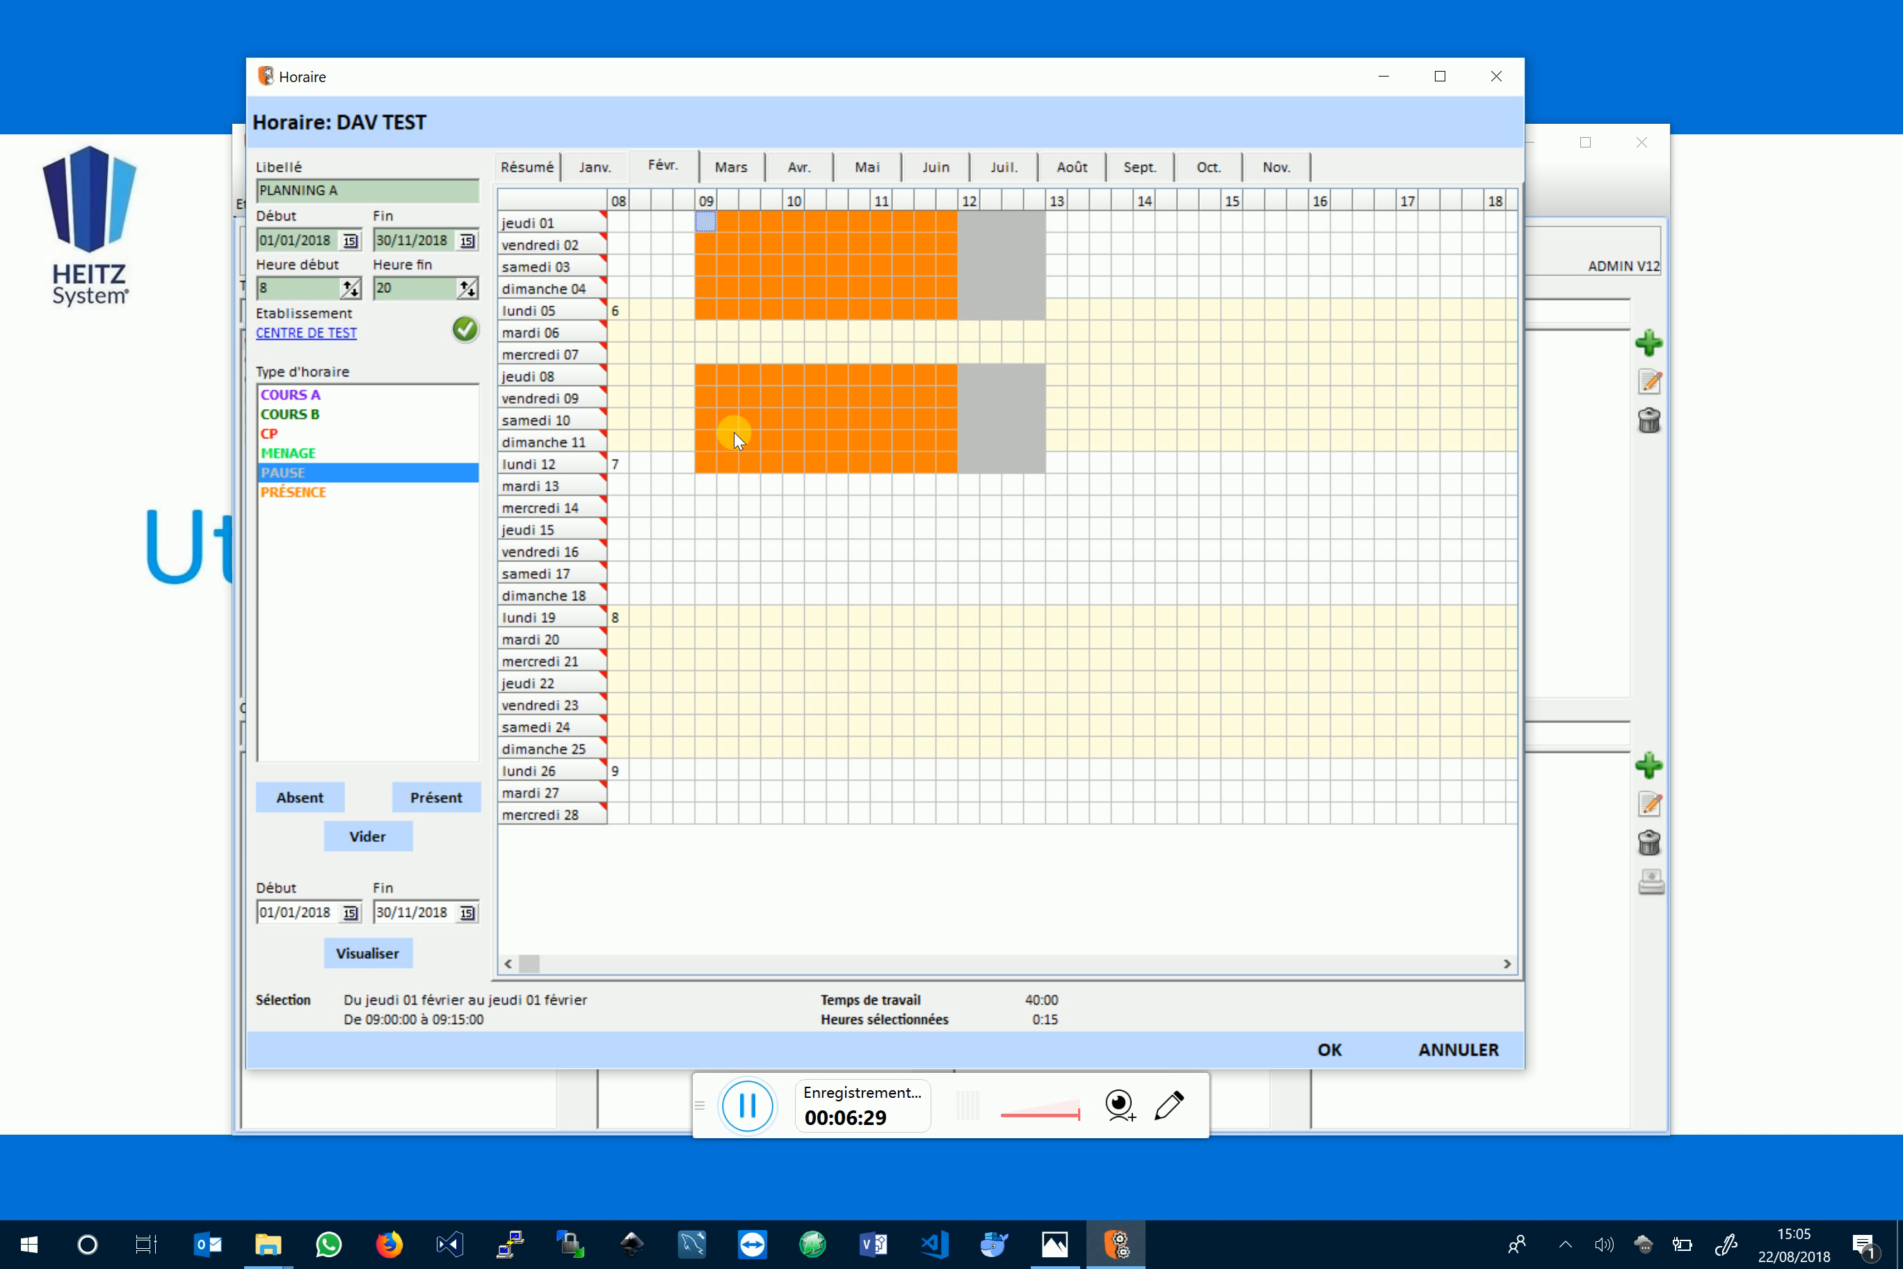
Step: Look over the January grid again and compare the January and February hours in the yearly summary
click(596, 170)
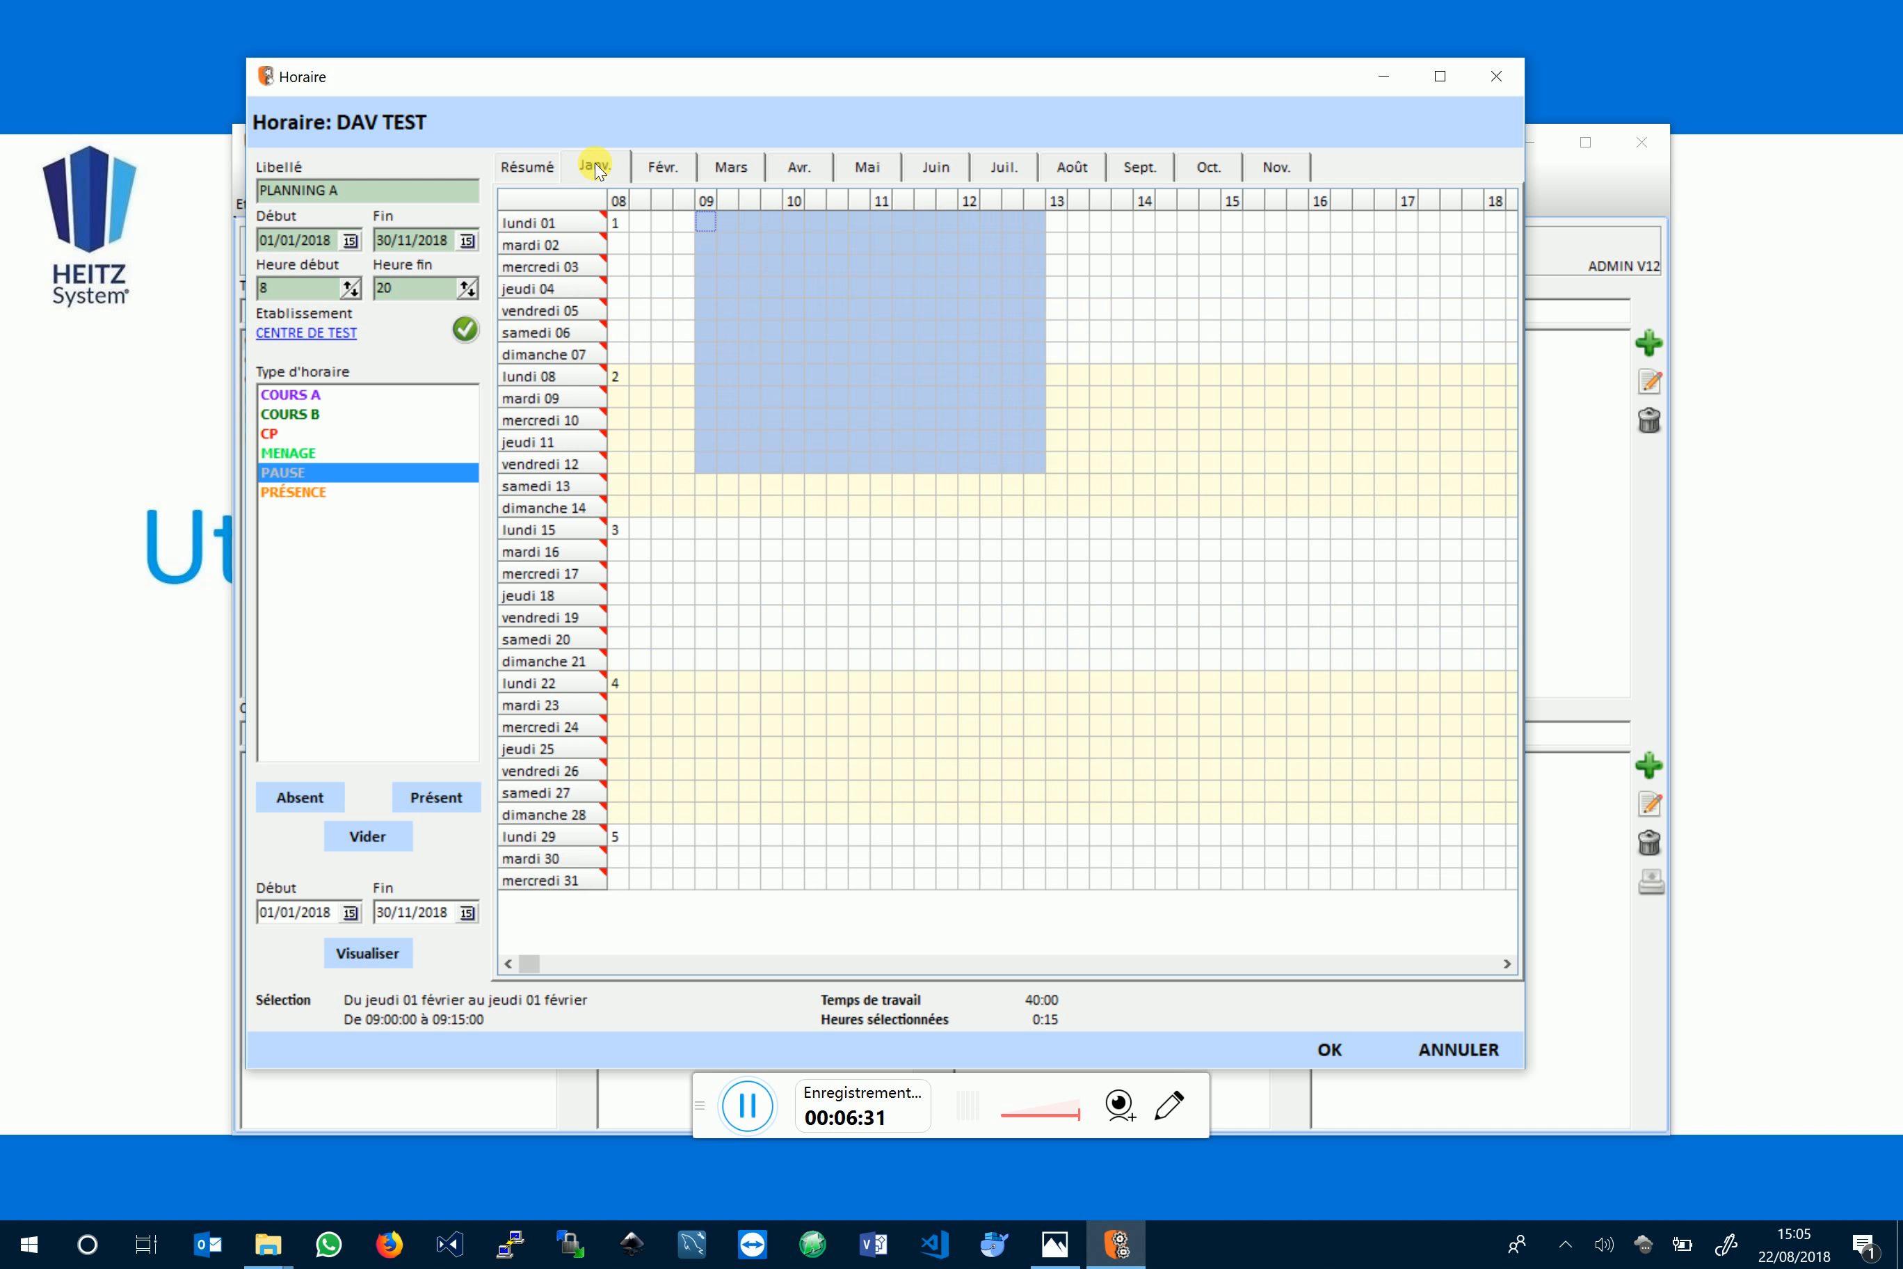
click(729, 260)
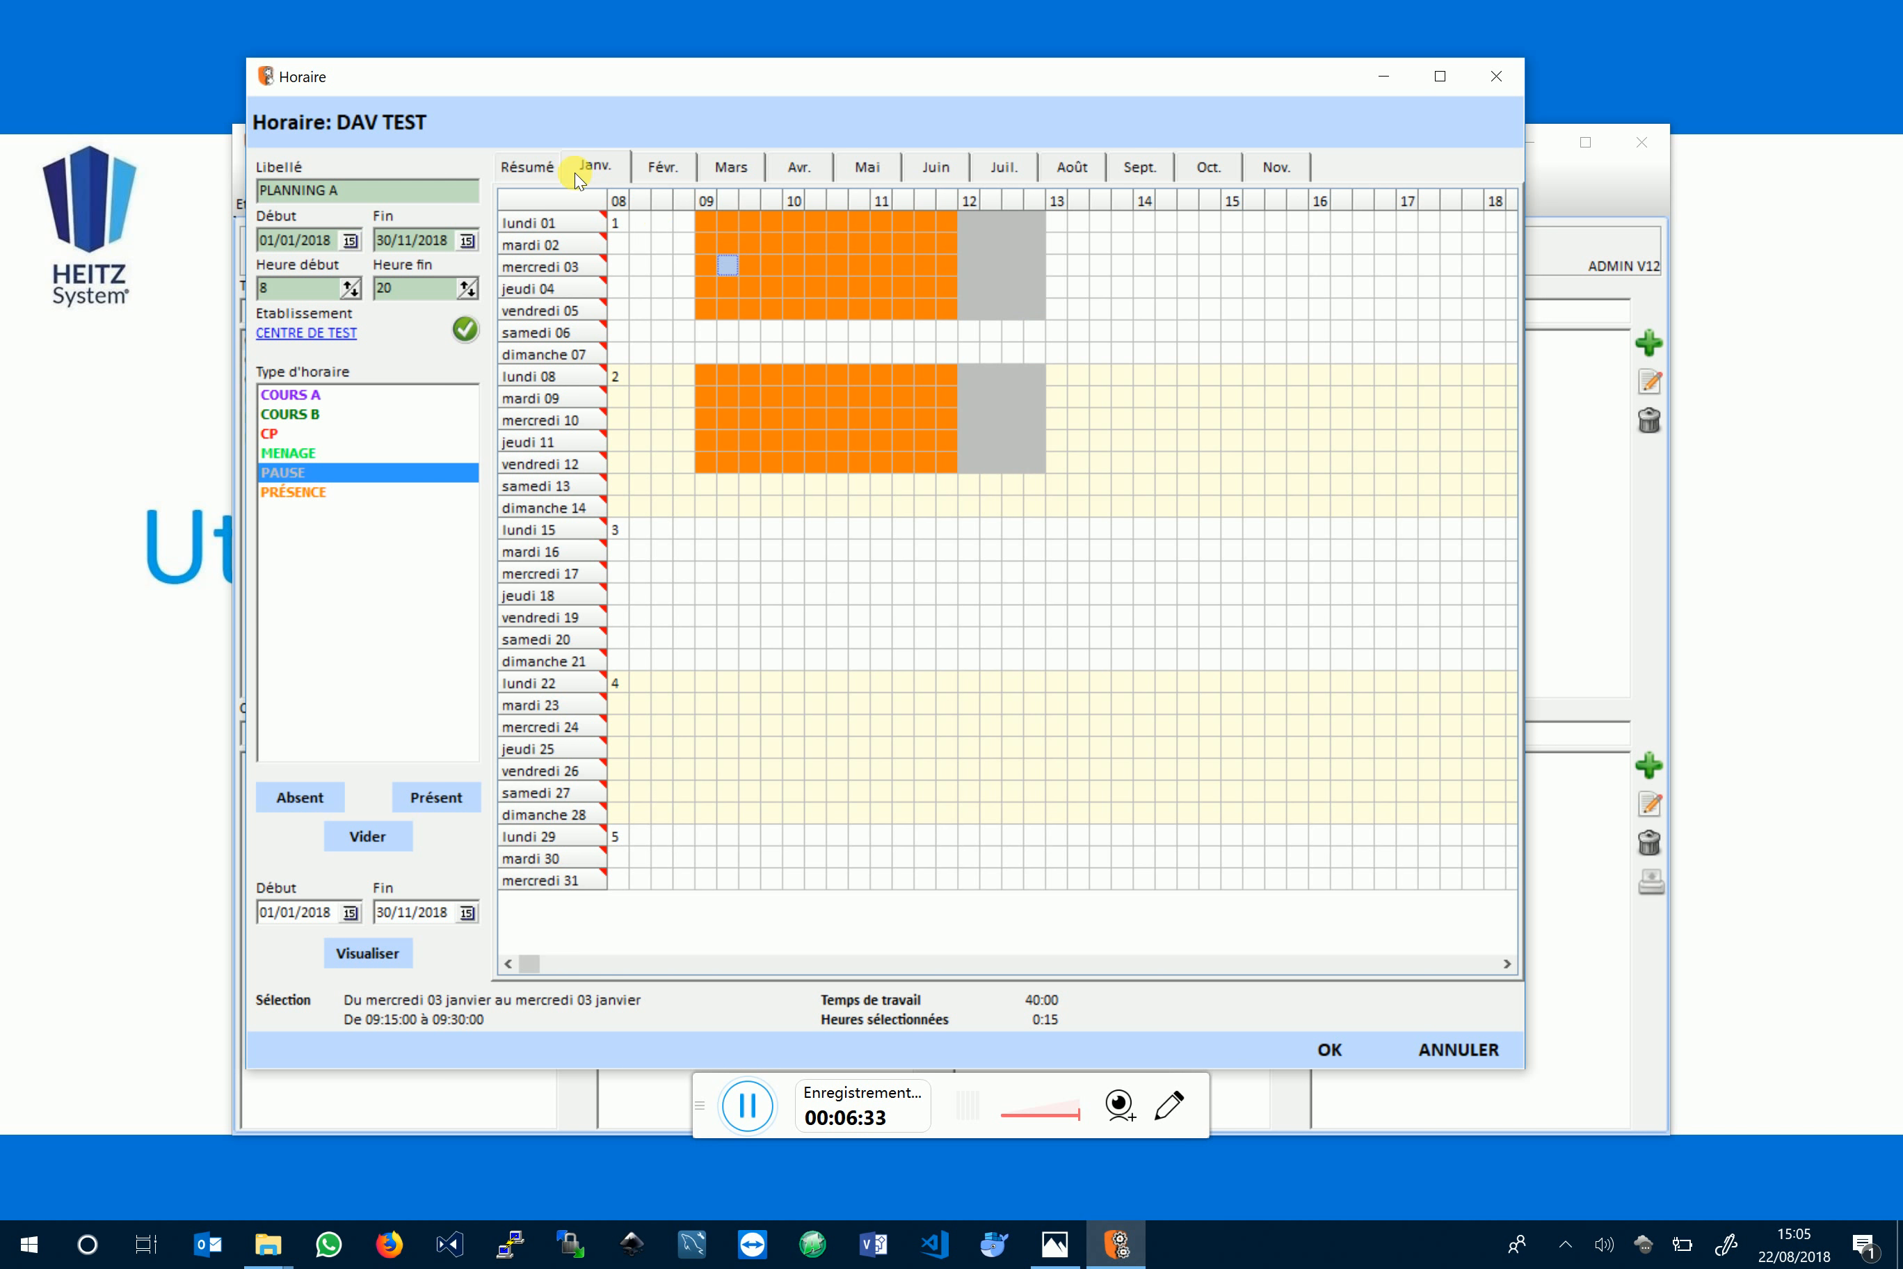
click(533, 168)
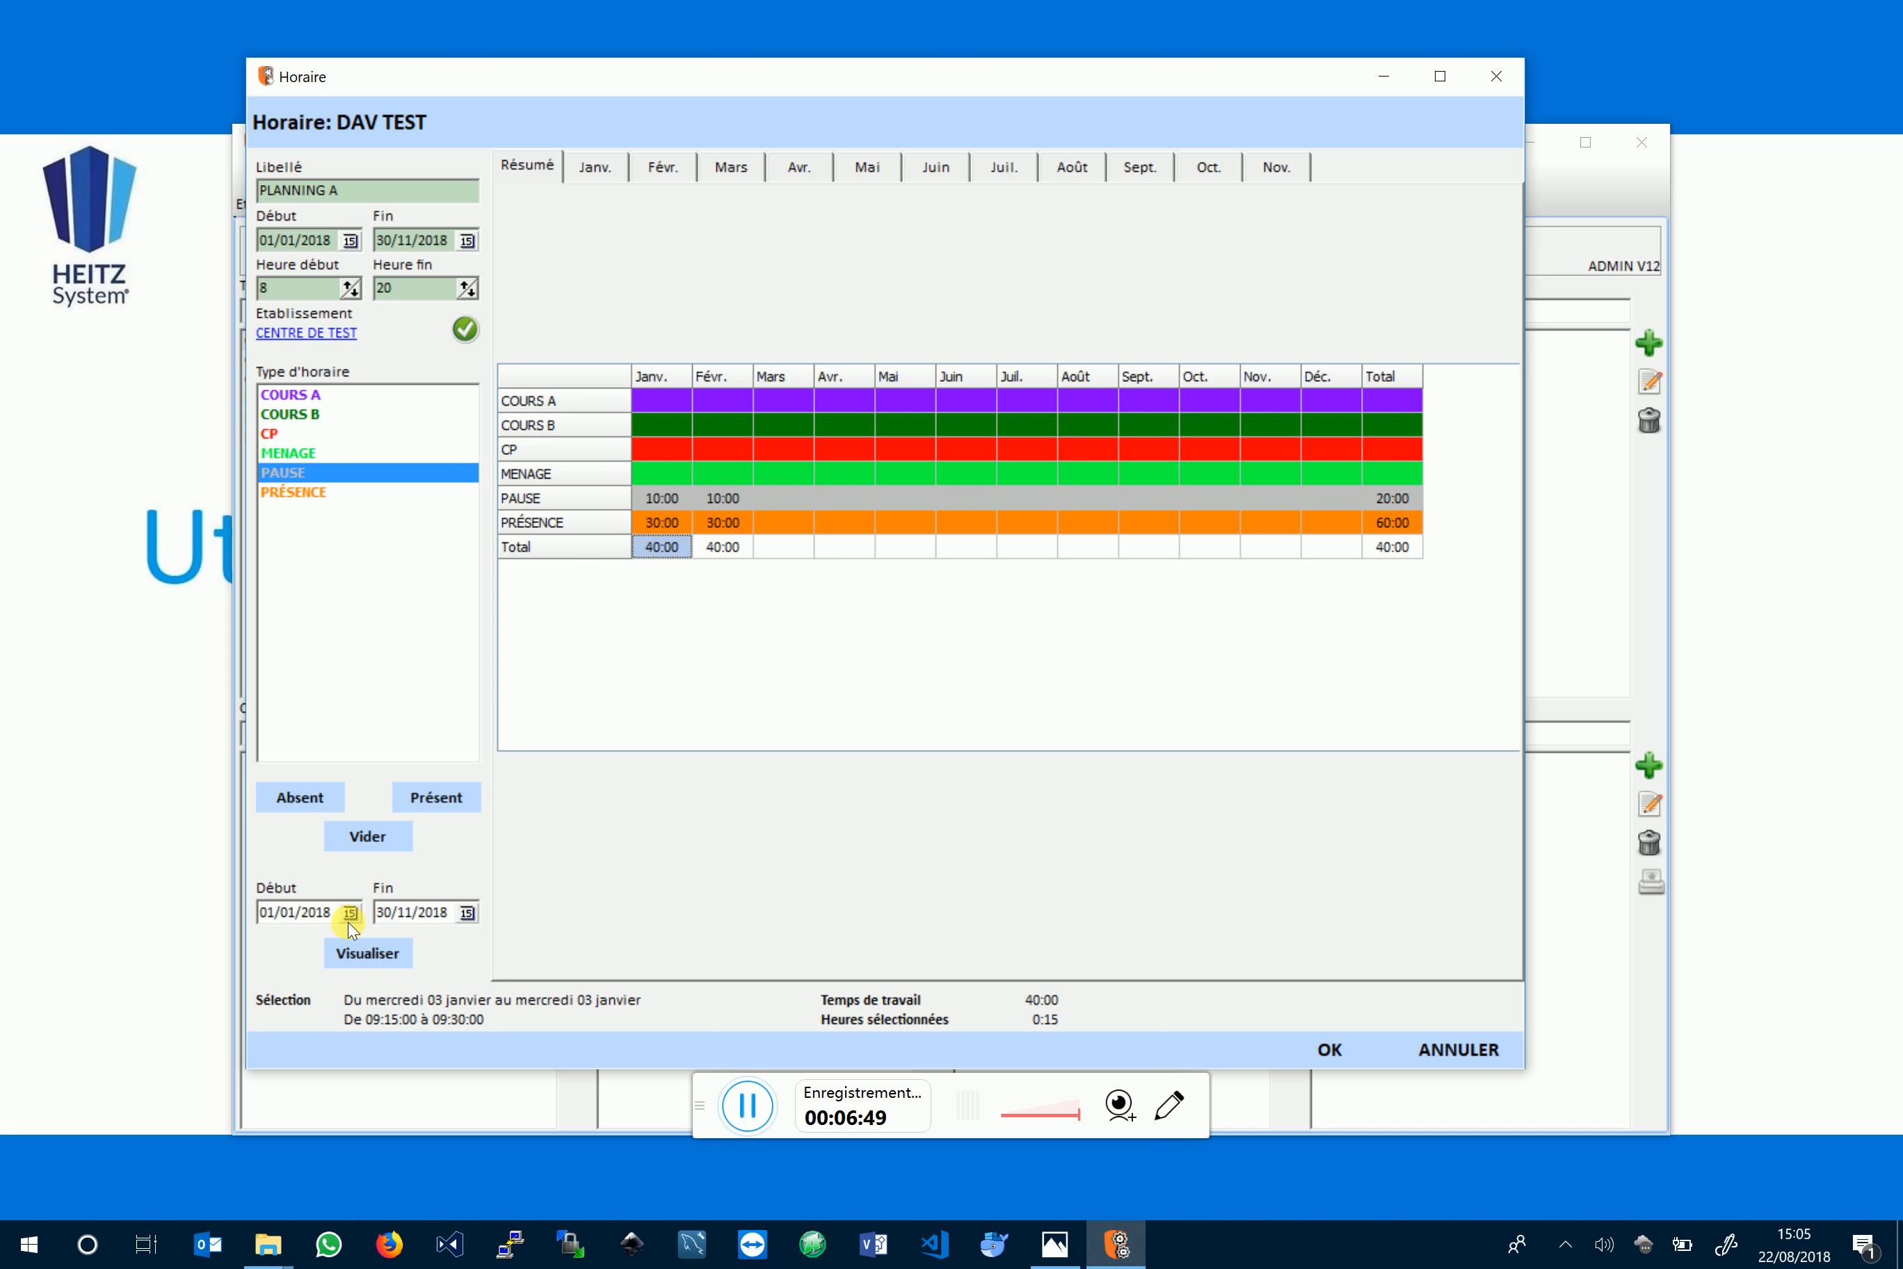
Step: Set the end date of the period for the schedule report to 31/01/2018
click(467, 912)
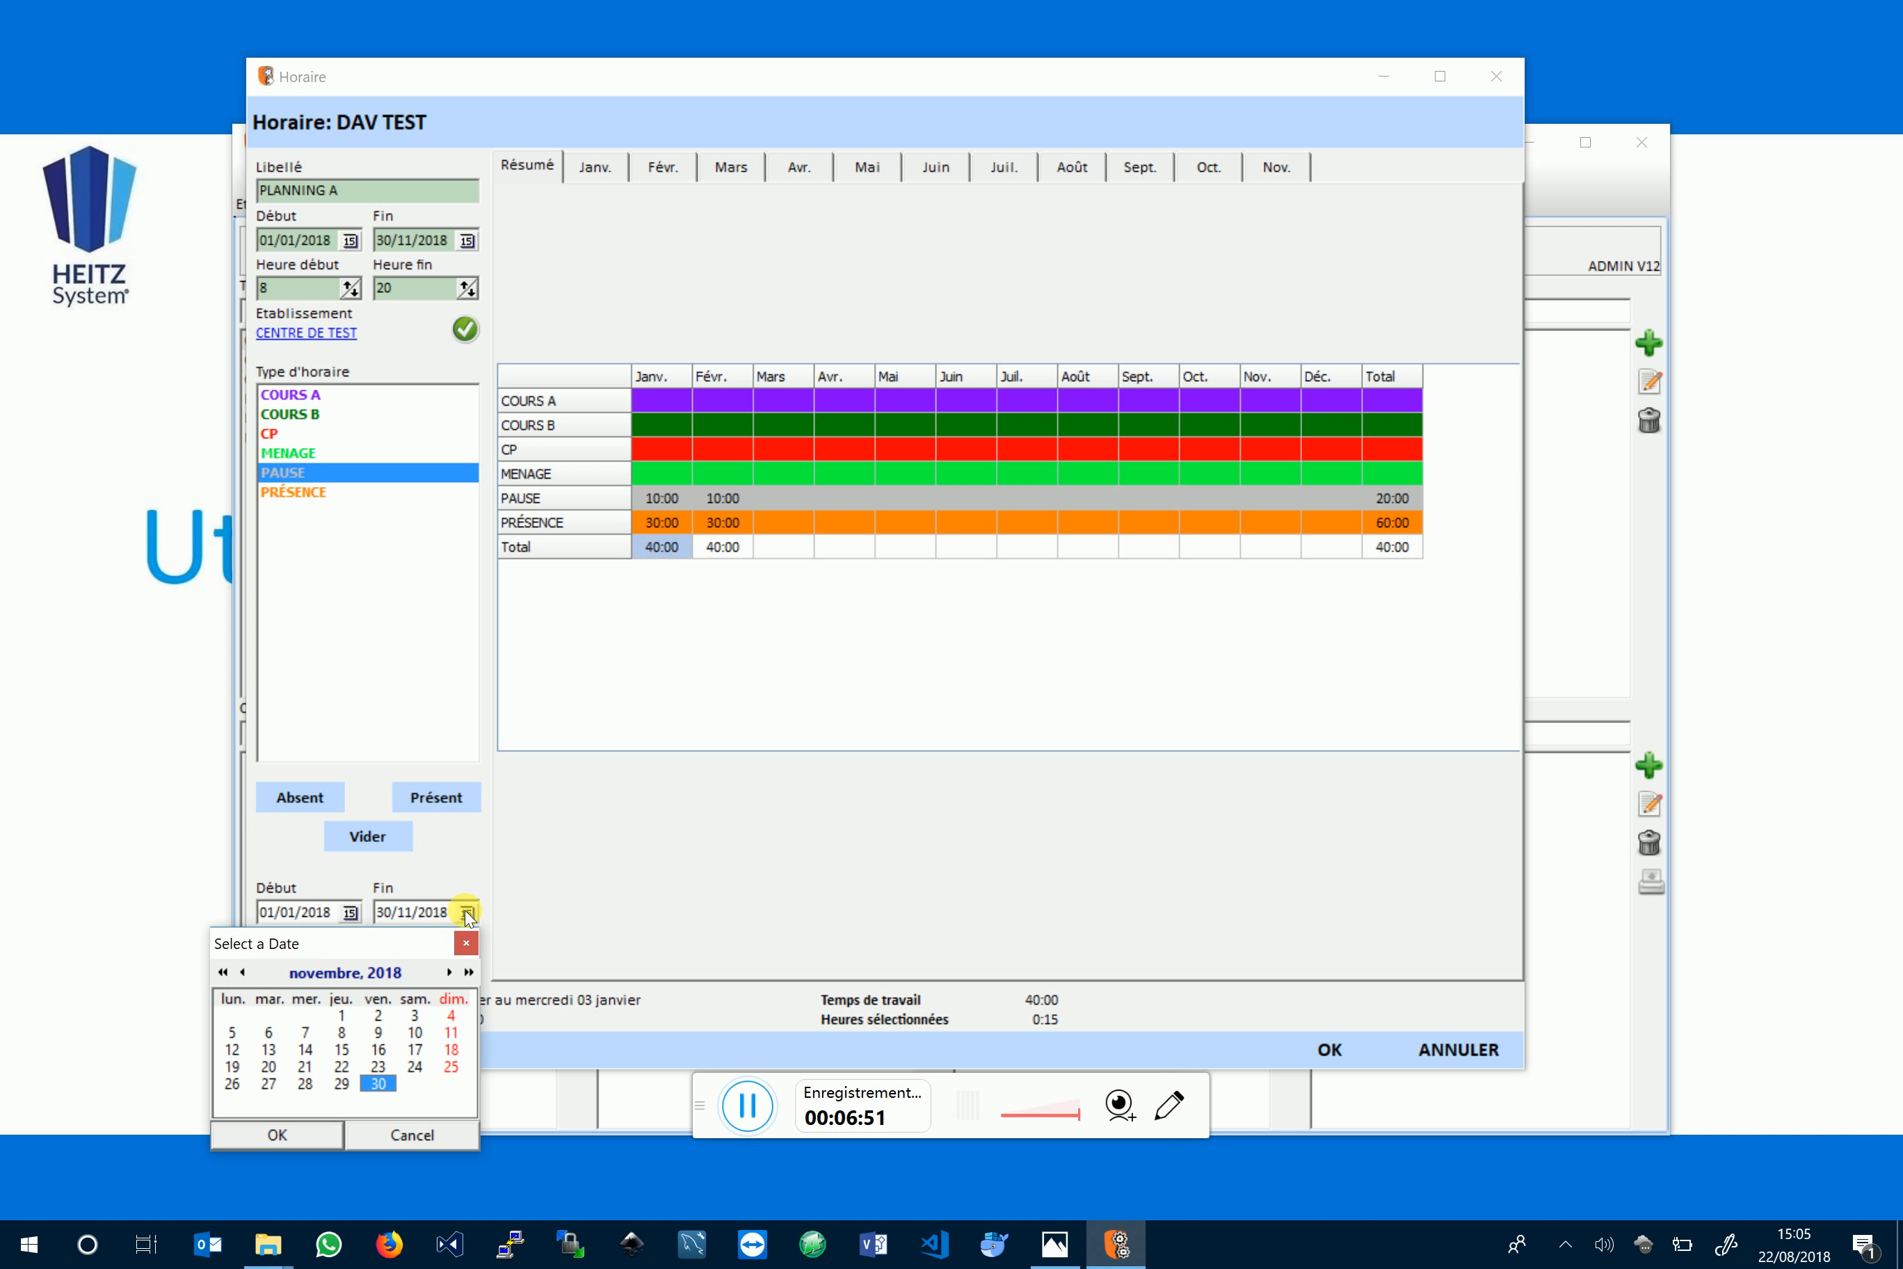
click(223, 972)
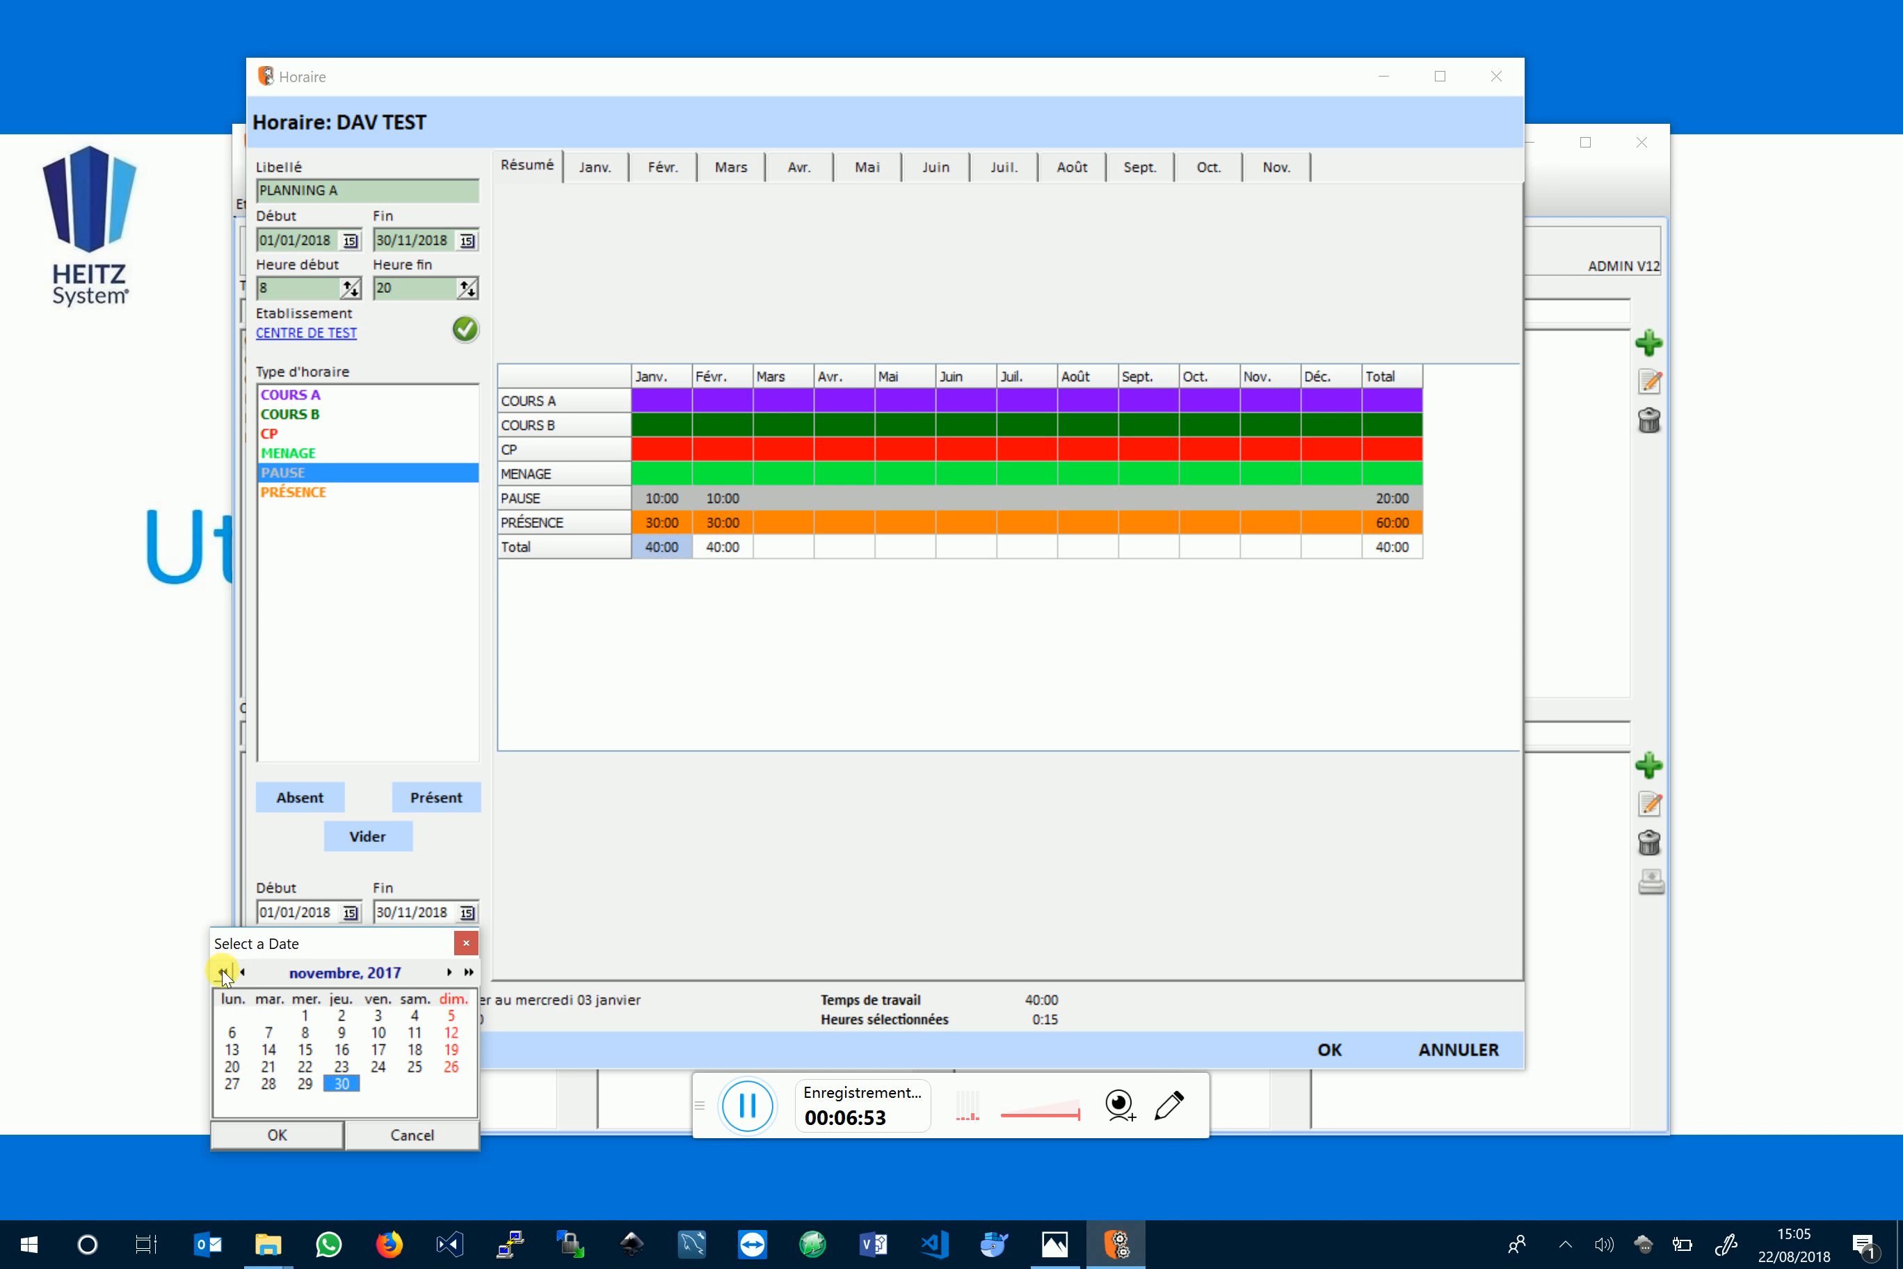
click(448, 972)
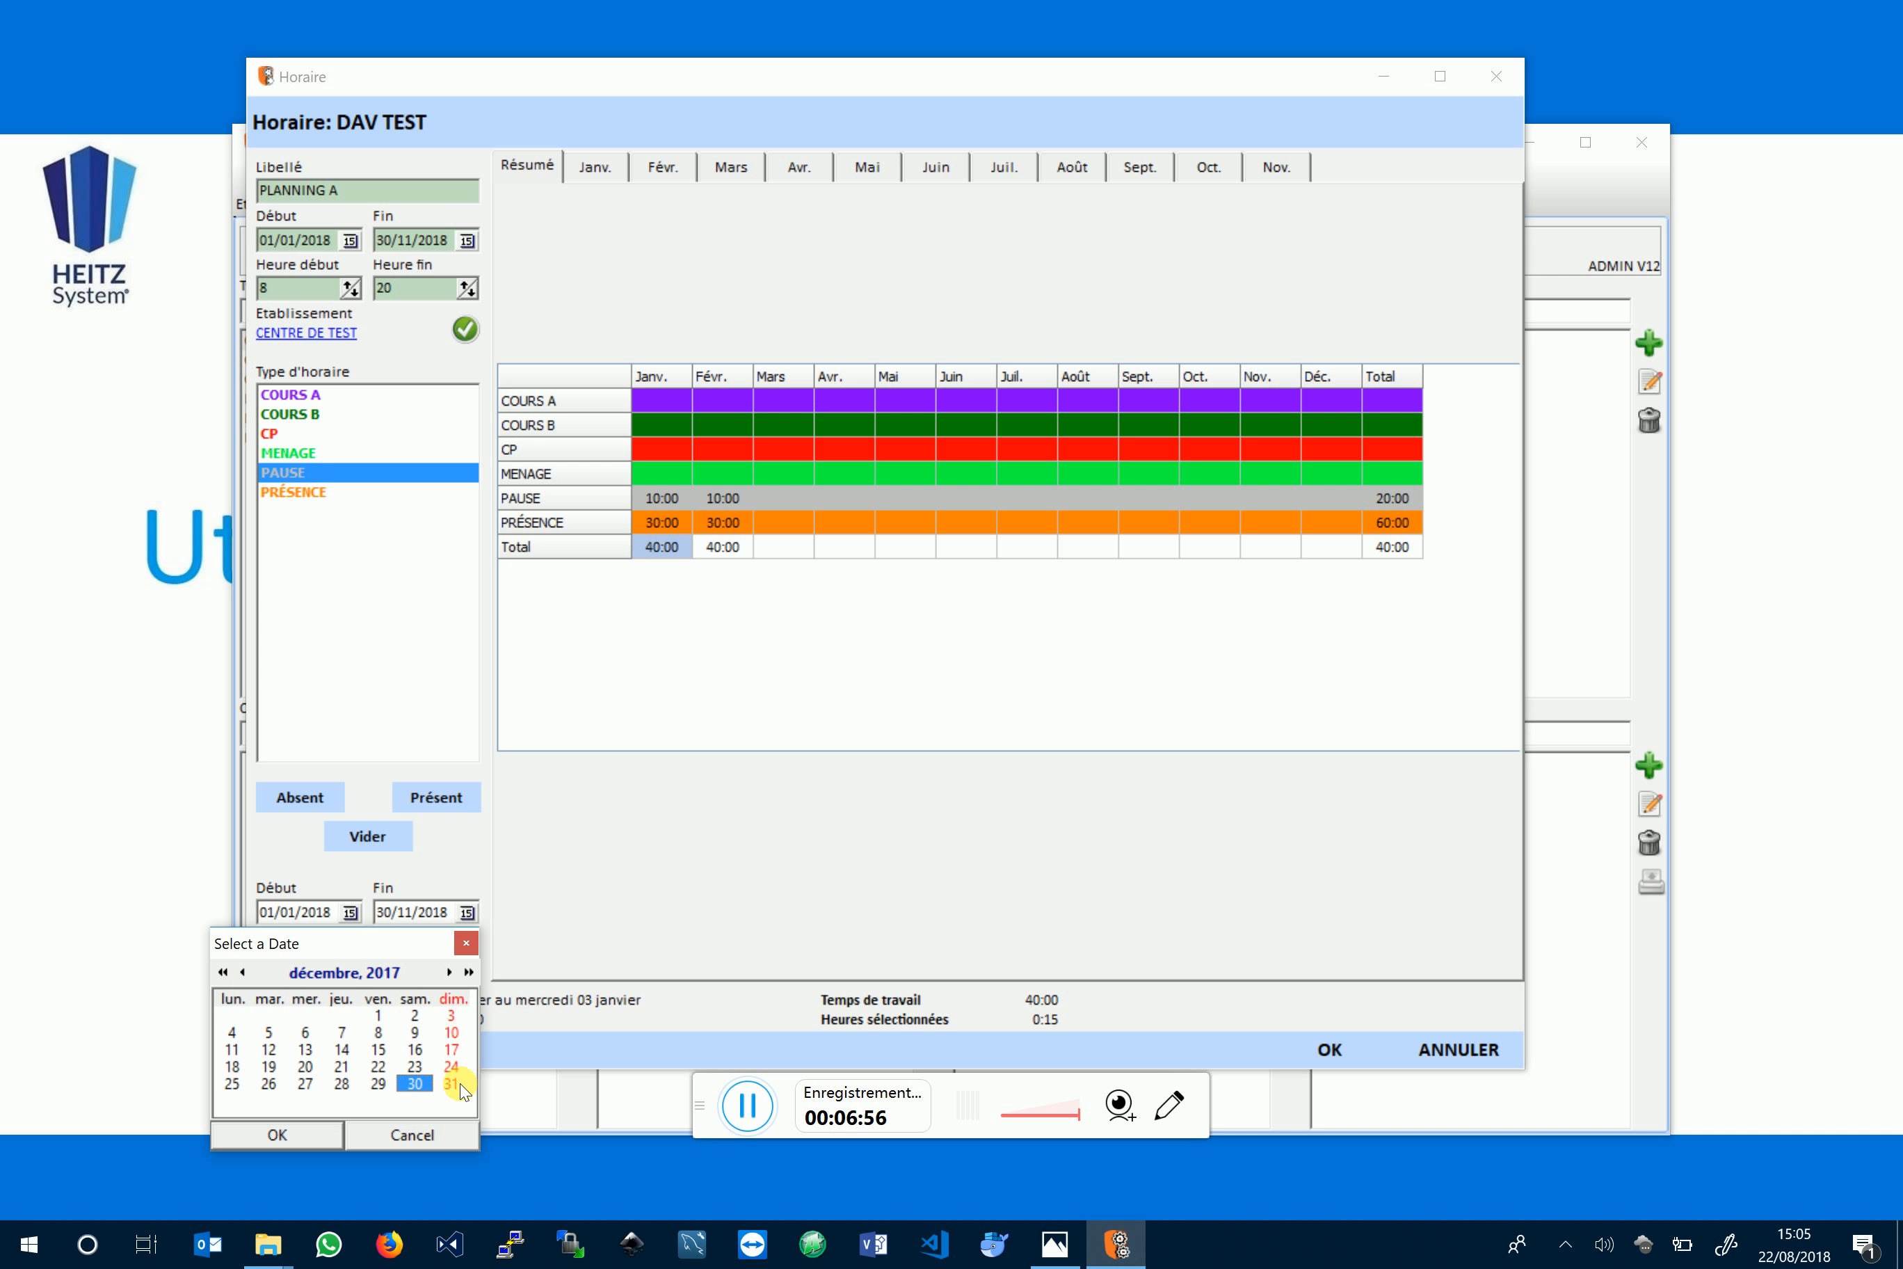
click(448, 972)
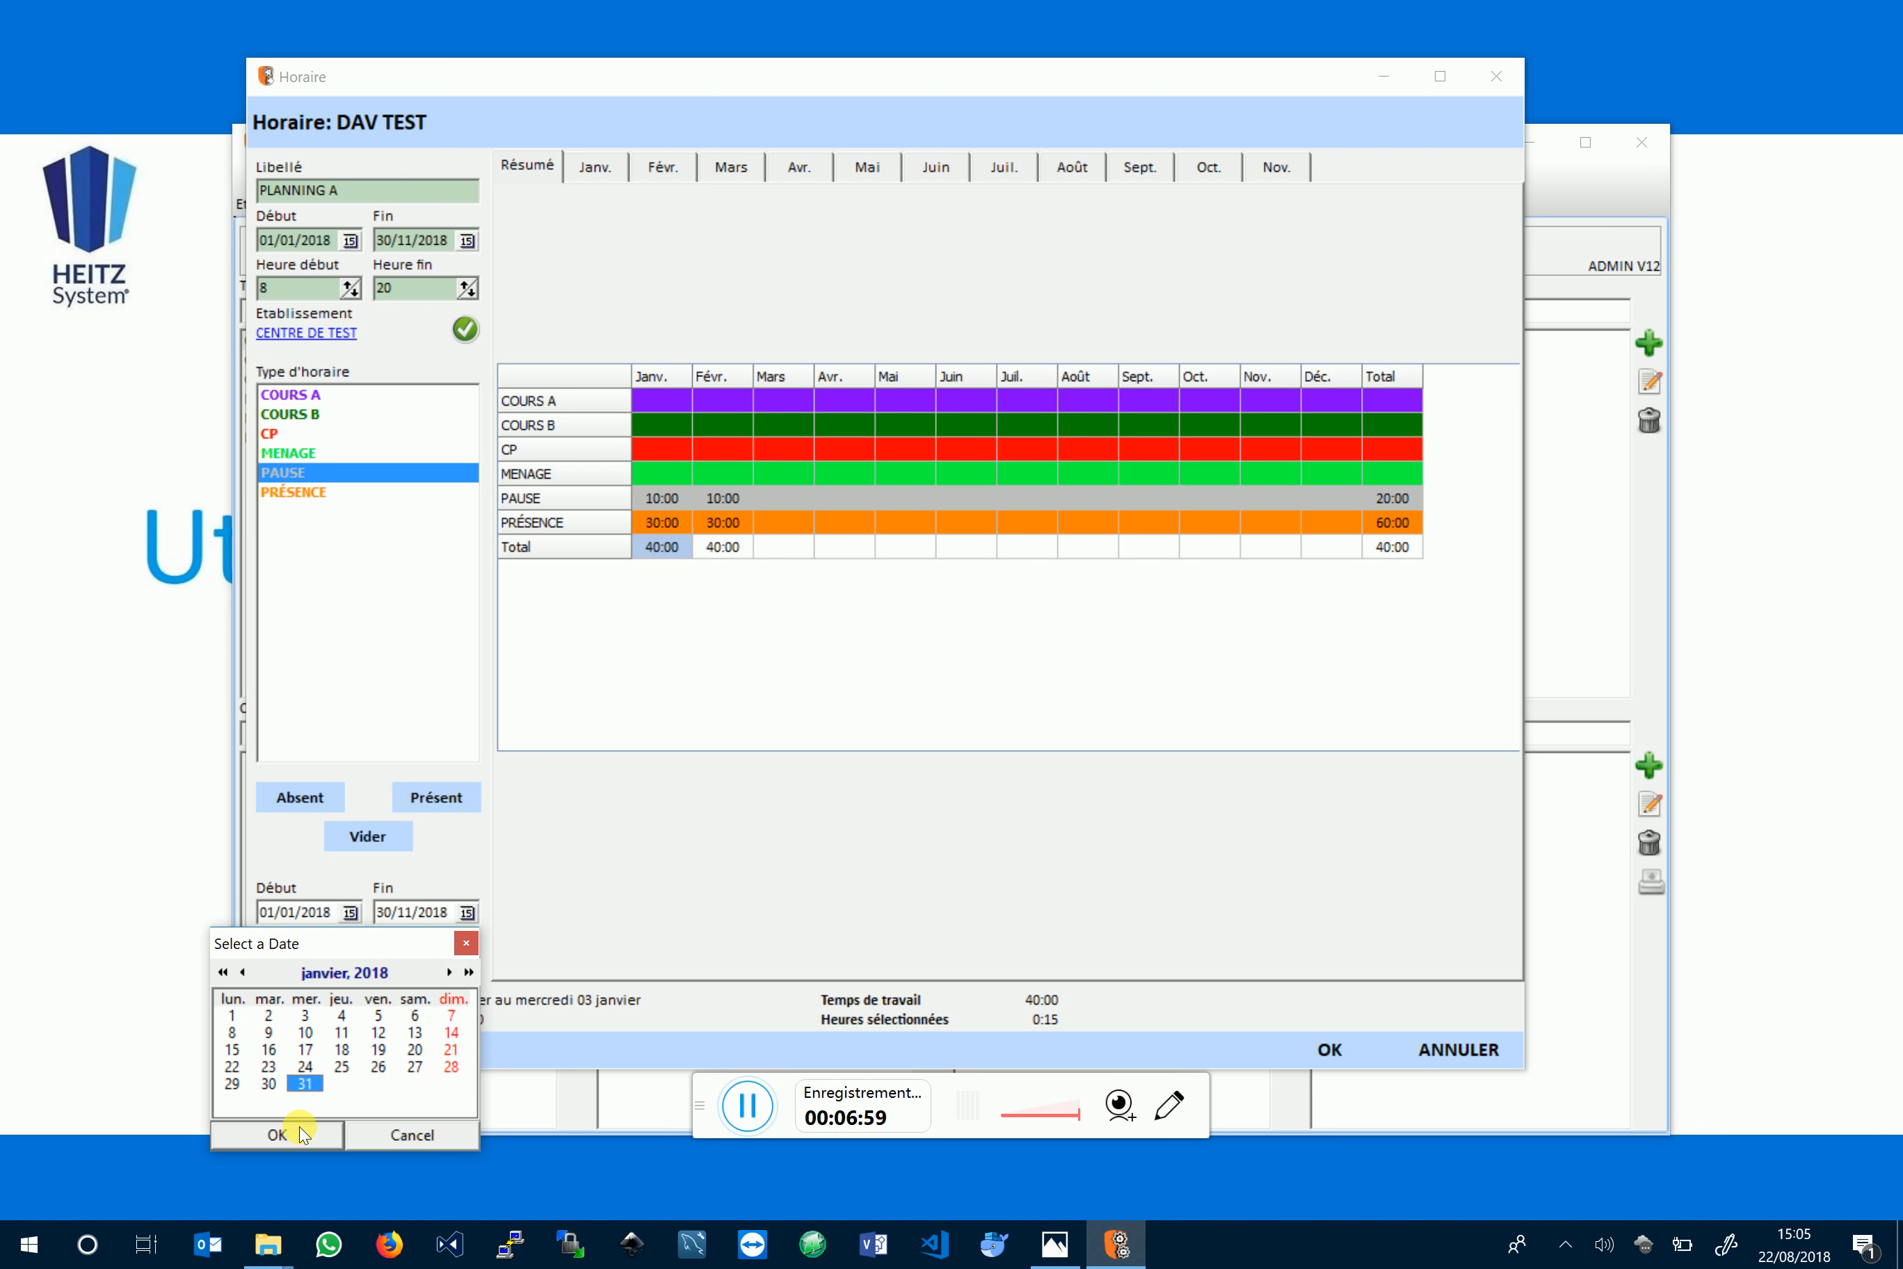
click(273, 1135)
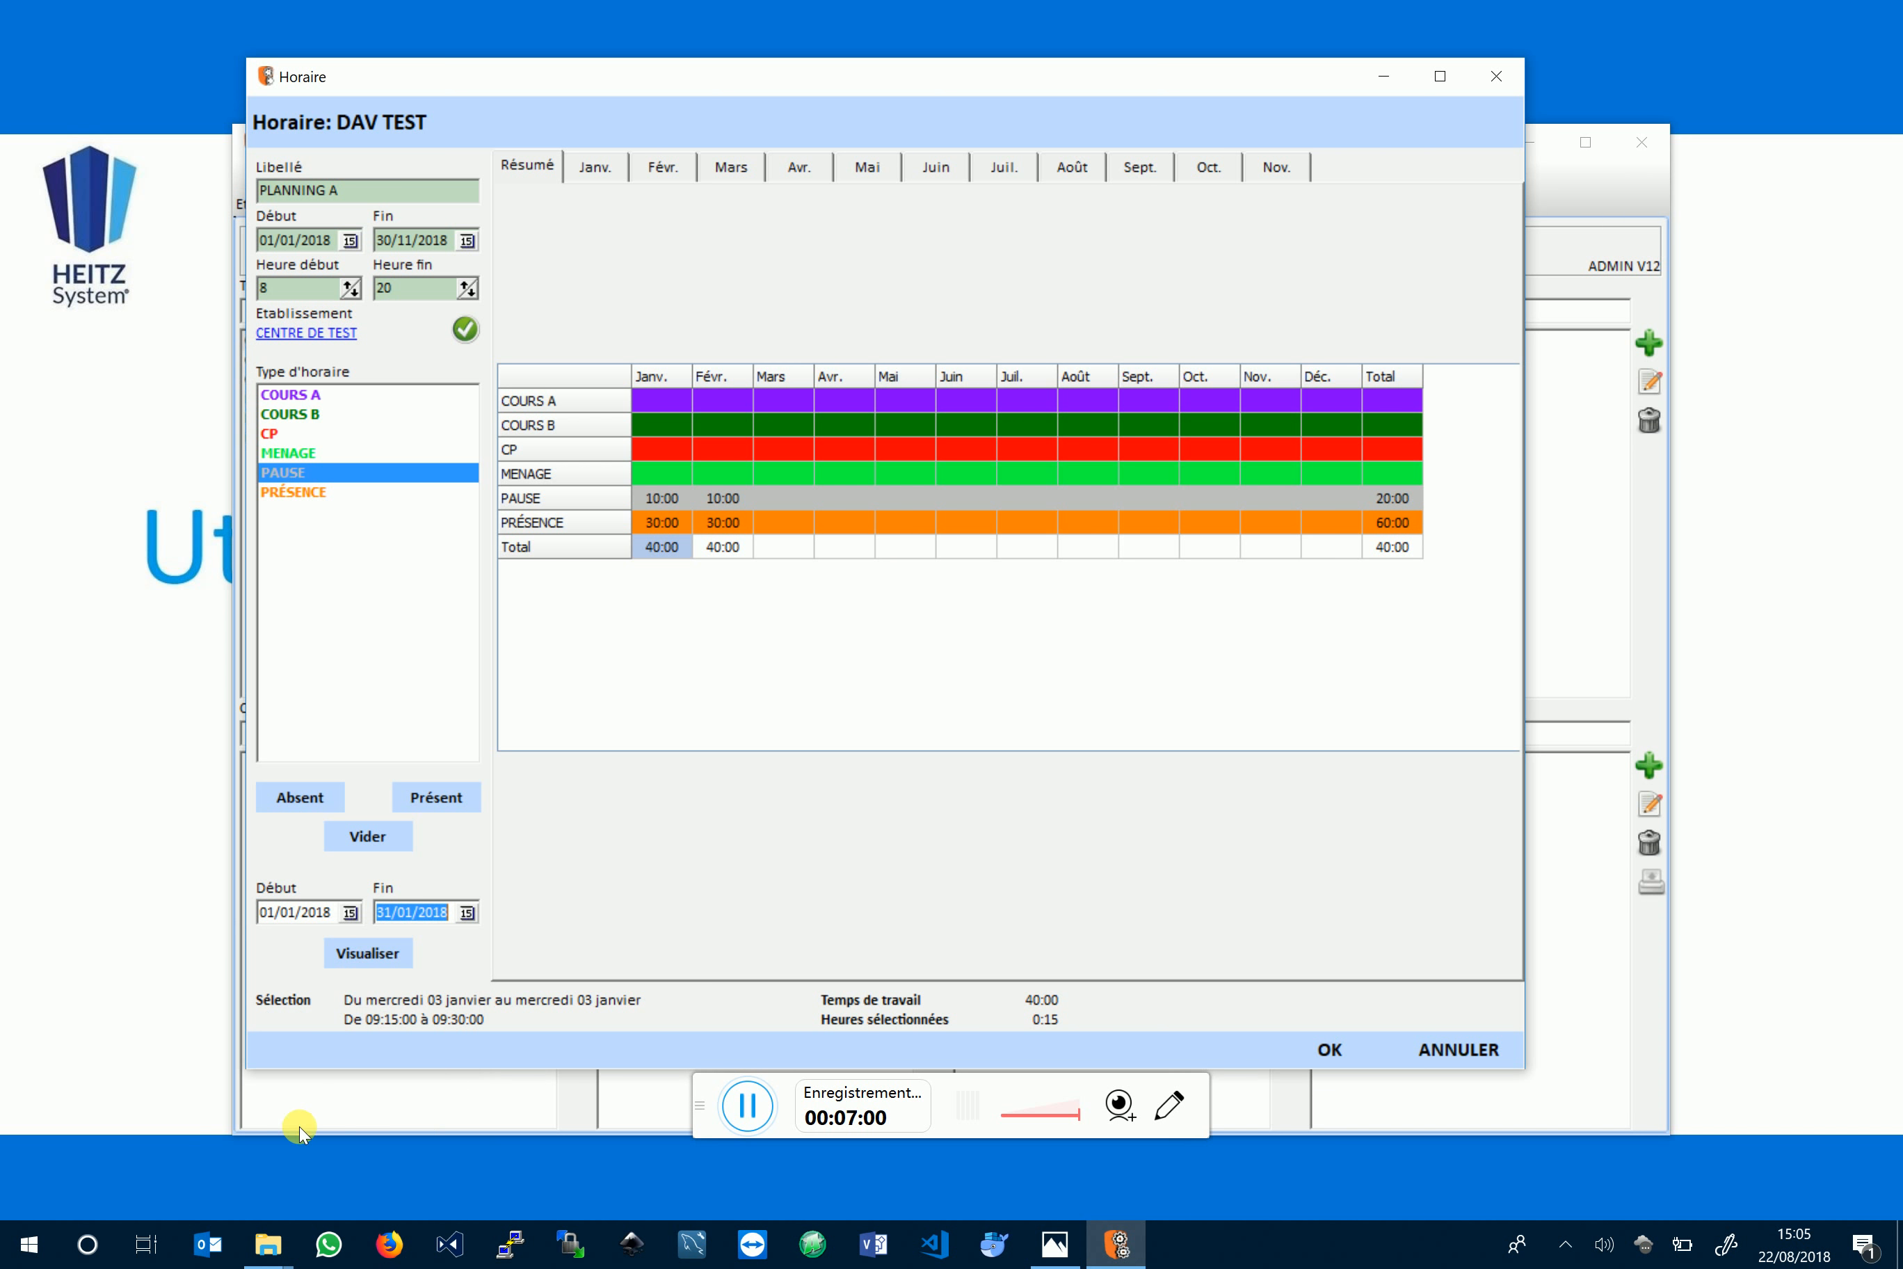
Step: Preview the printable schedule report for the chosen period, examine its second page and close the preview
click(368, 954)
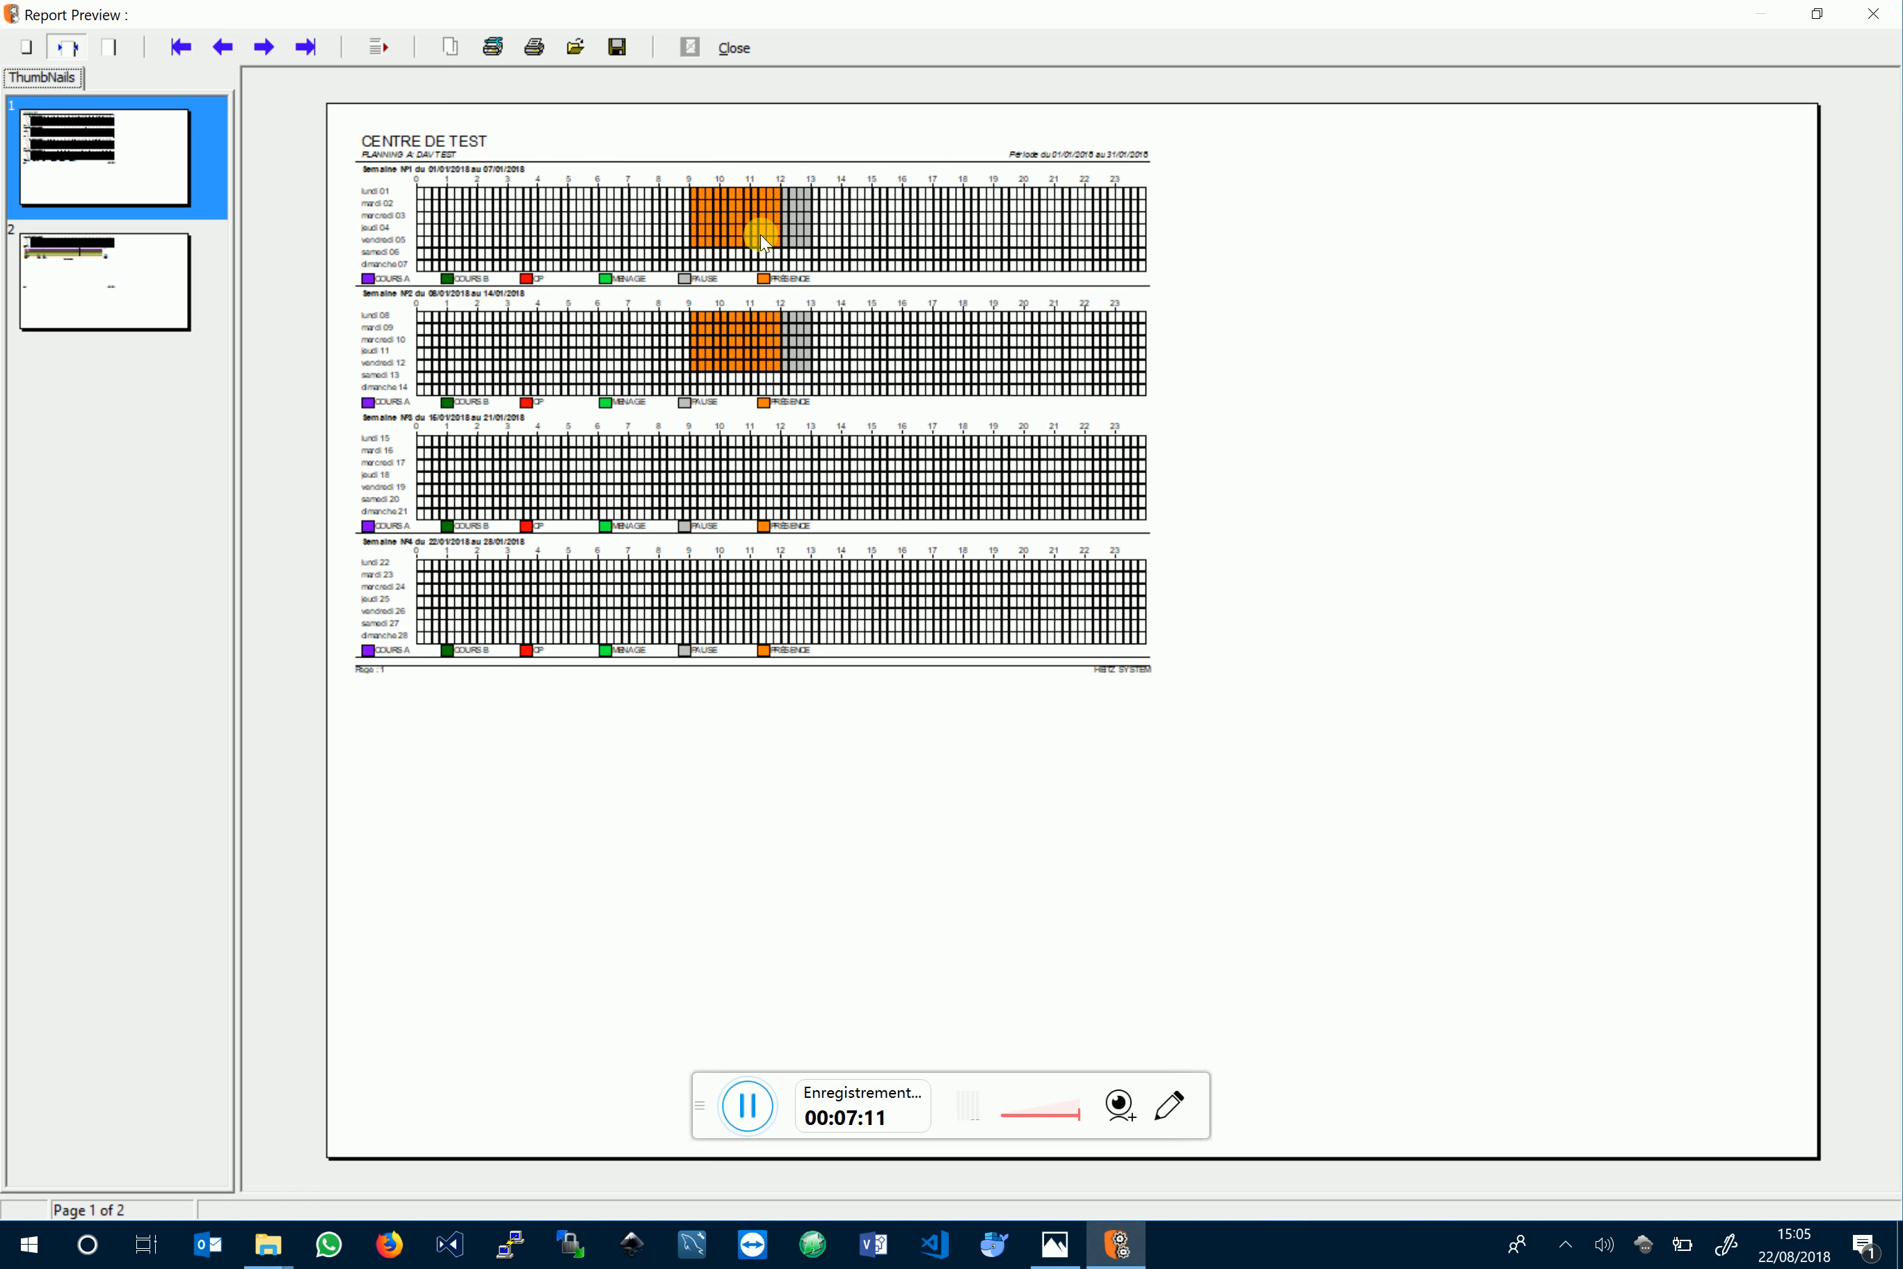
click(133, 291)
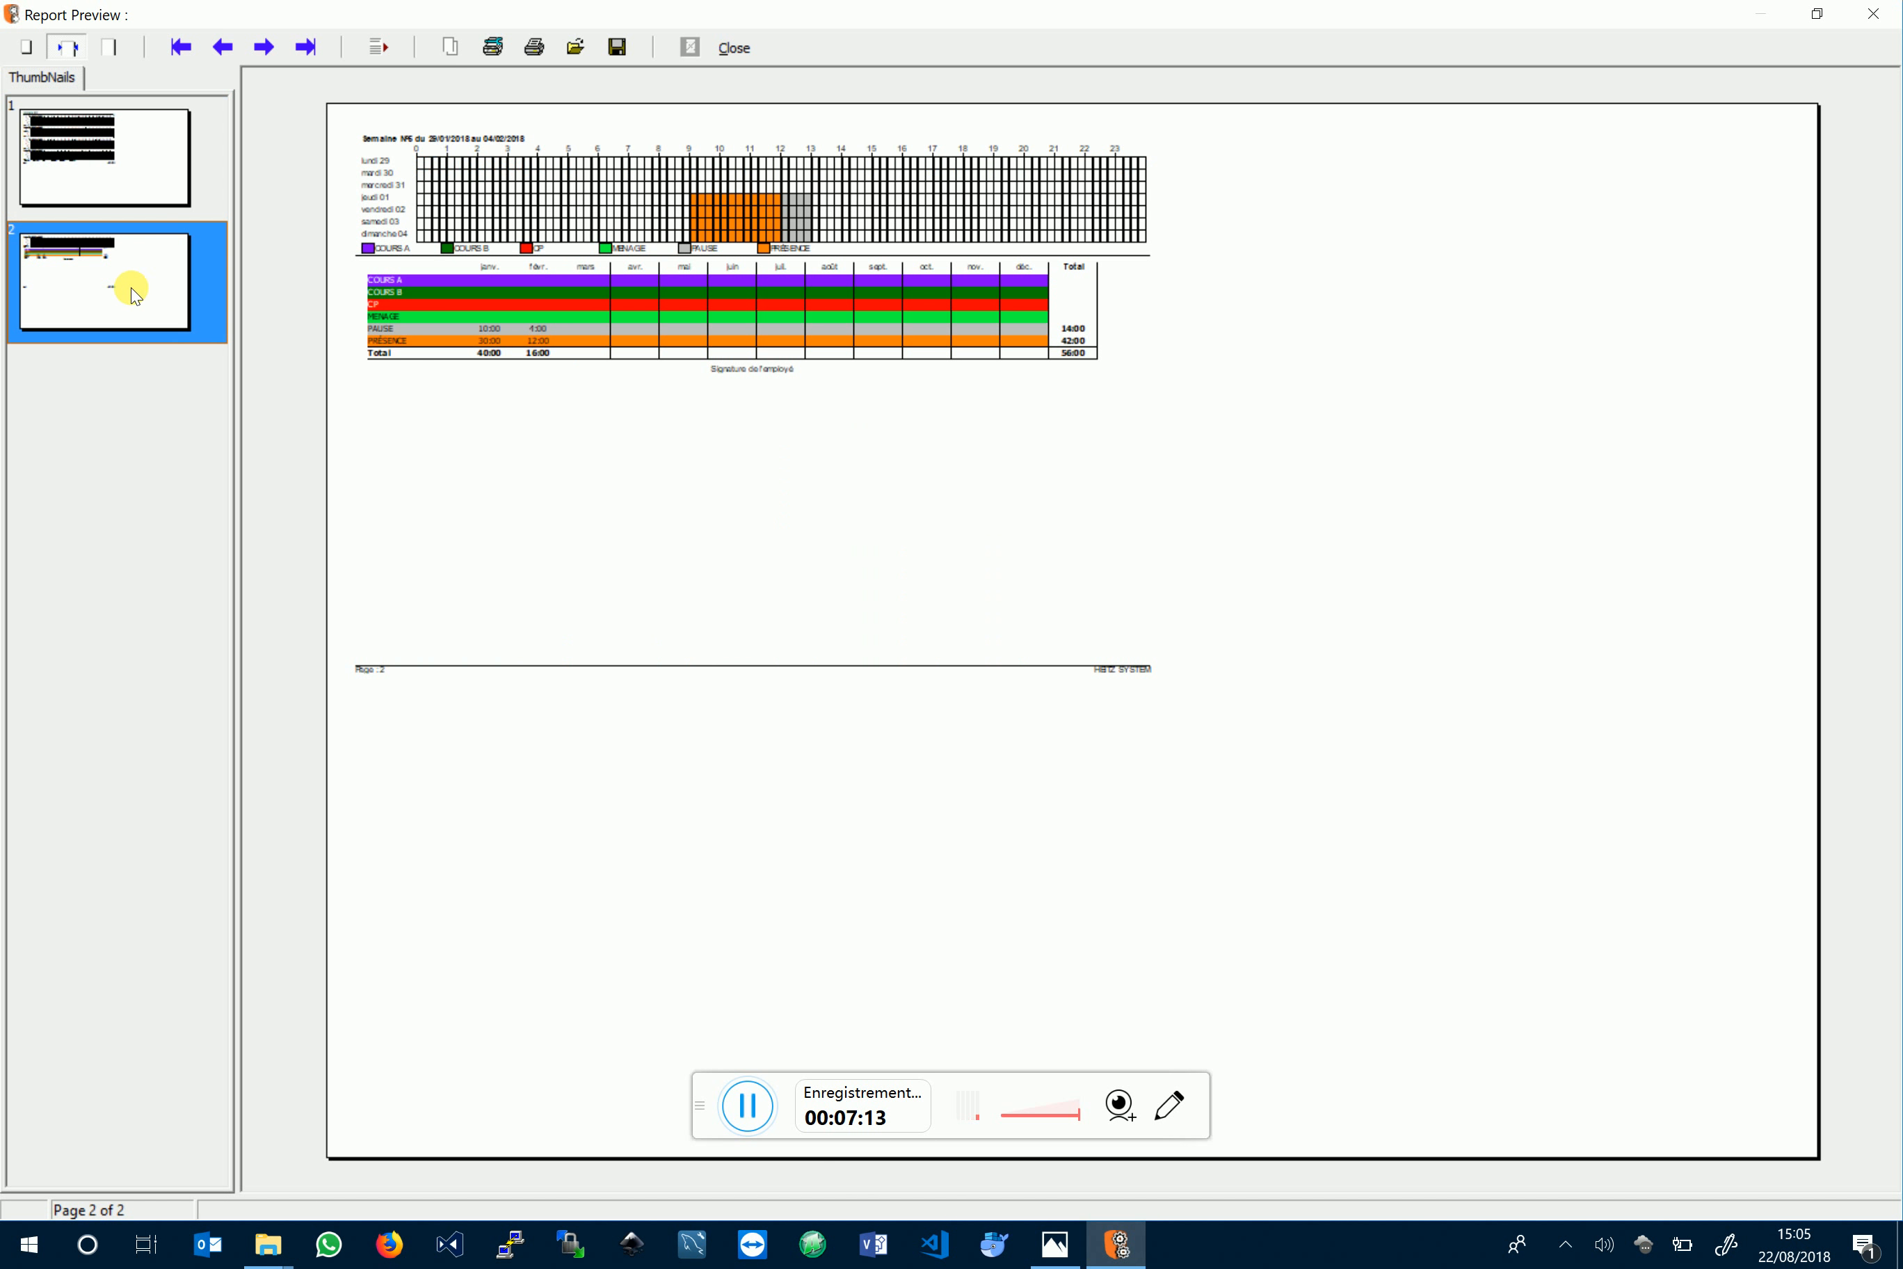
click(722, 59)
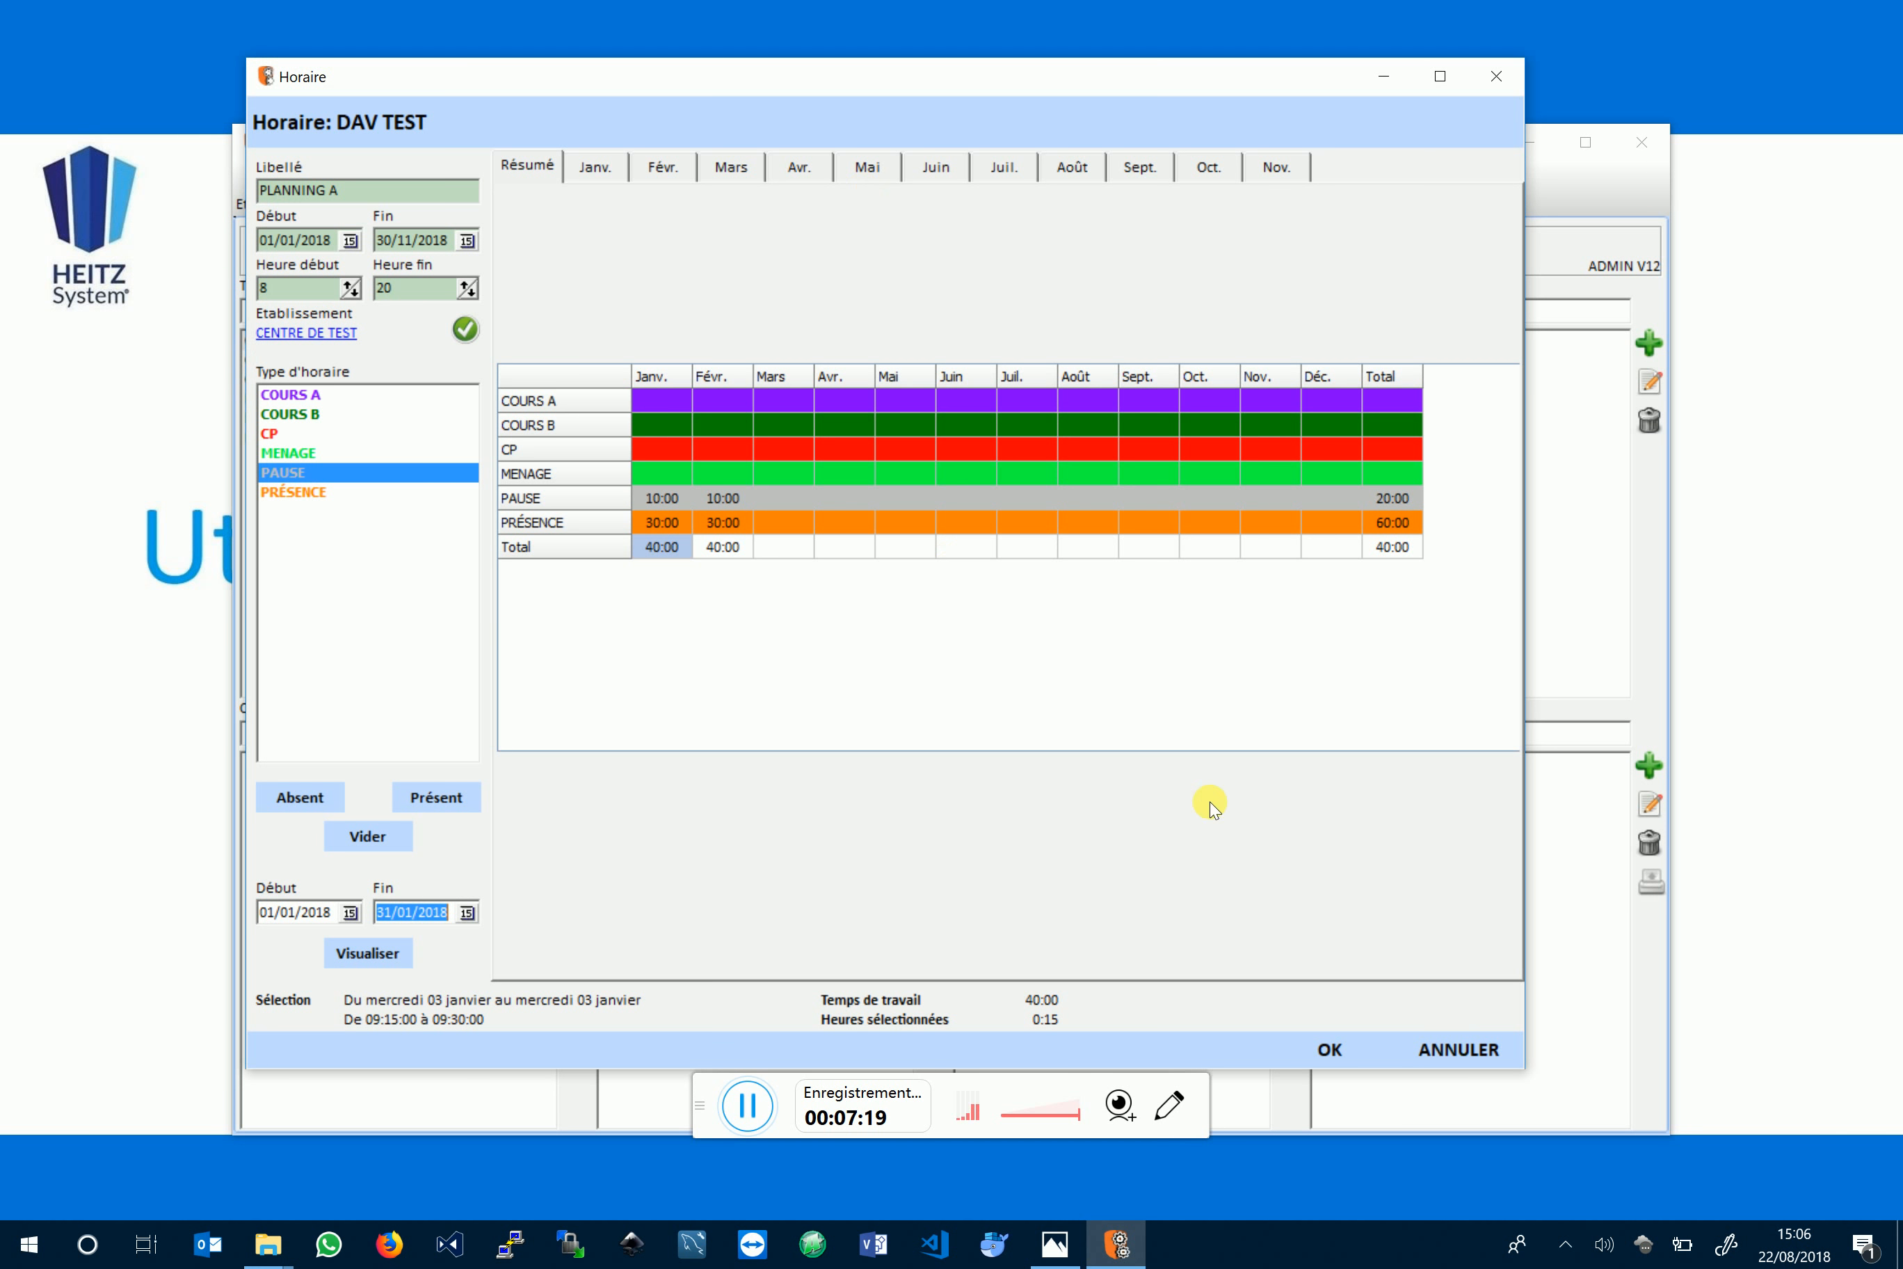
Step: Save the PLANNING A schedule and confirm the employee's record
click(1332, 1052)
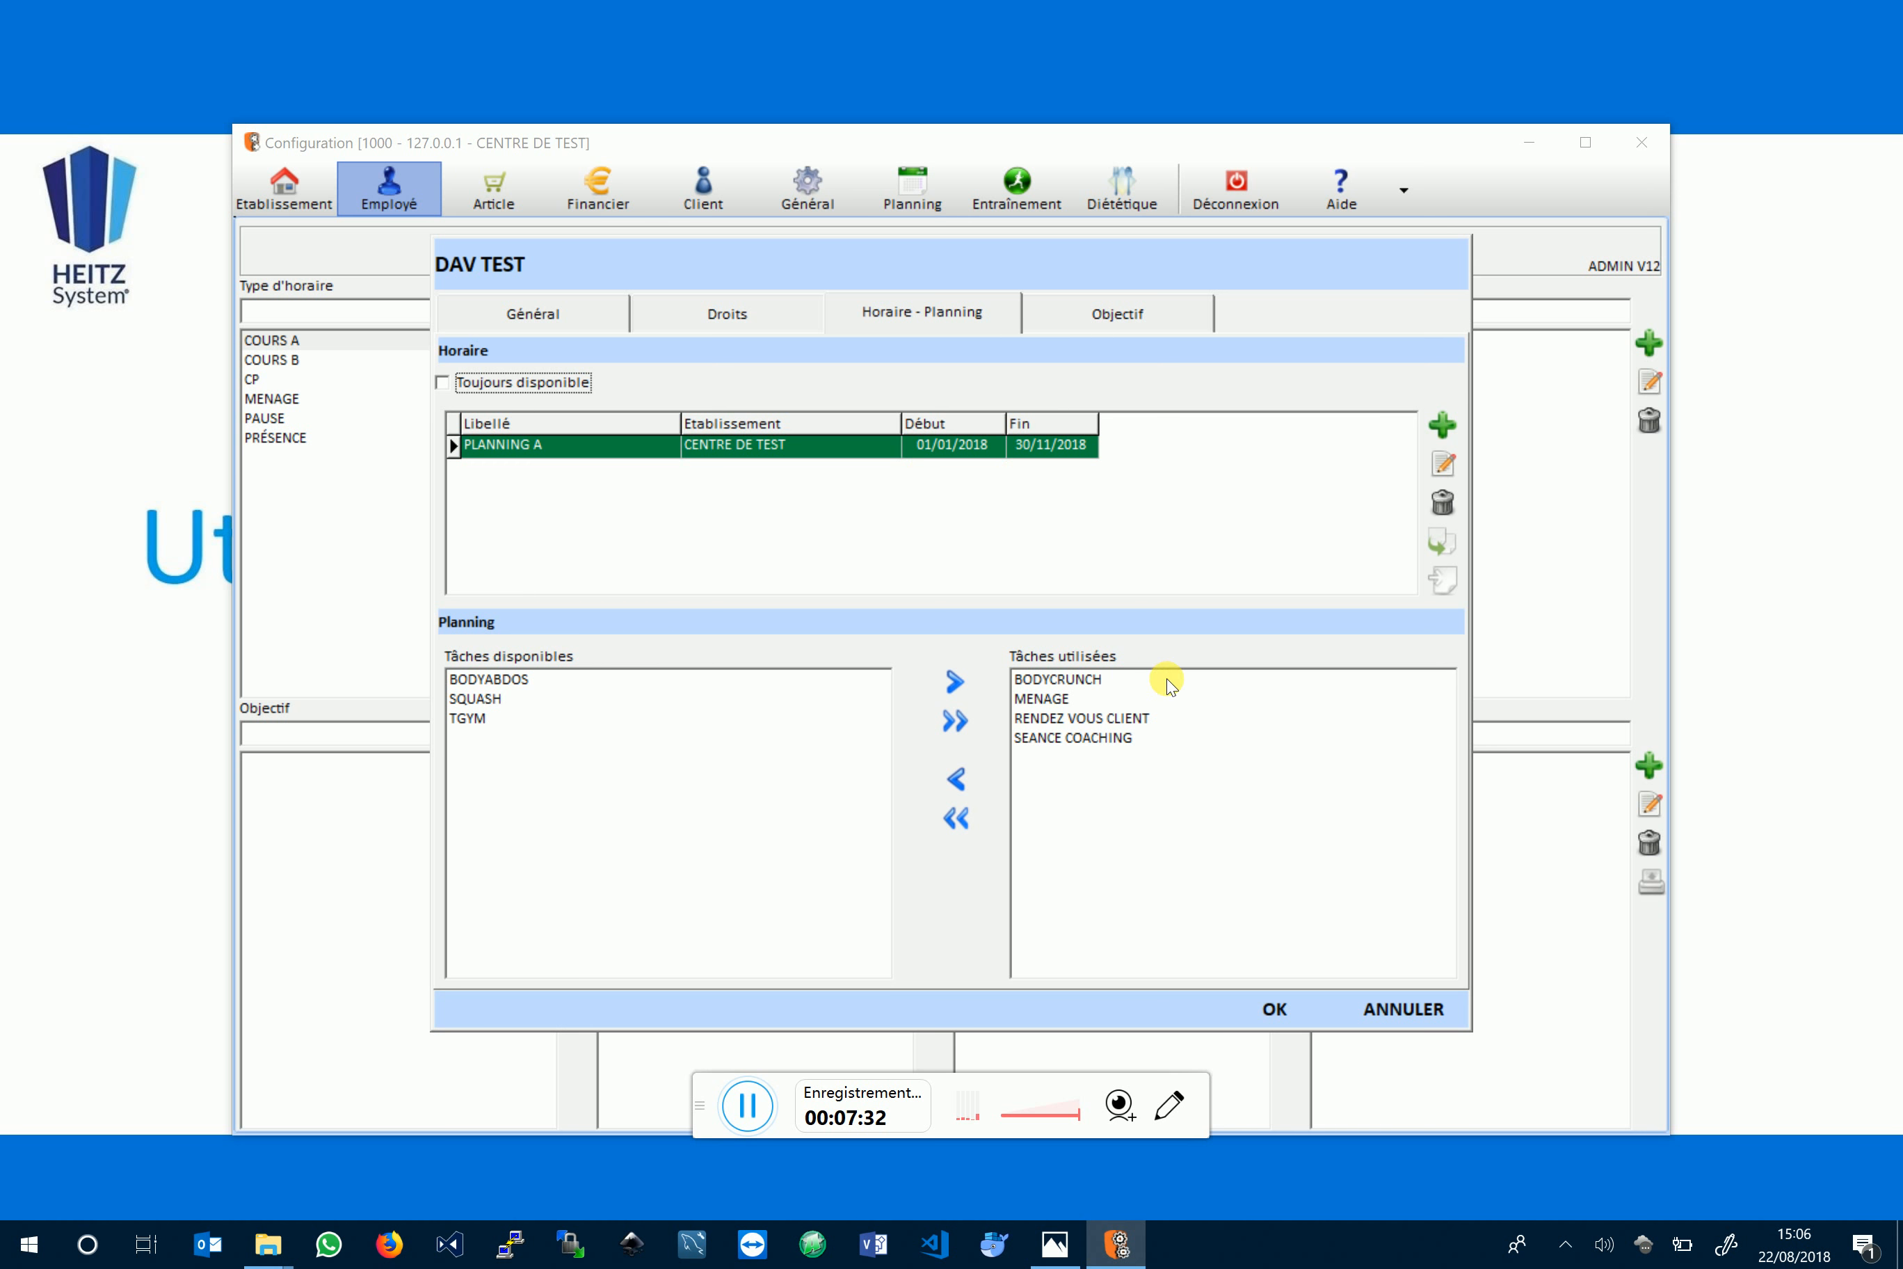
click(1276, 1010)
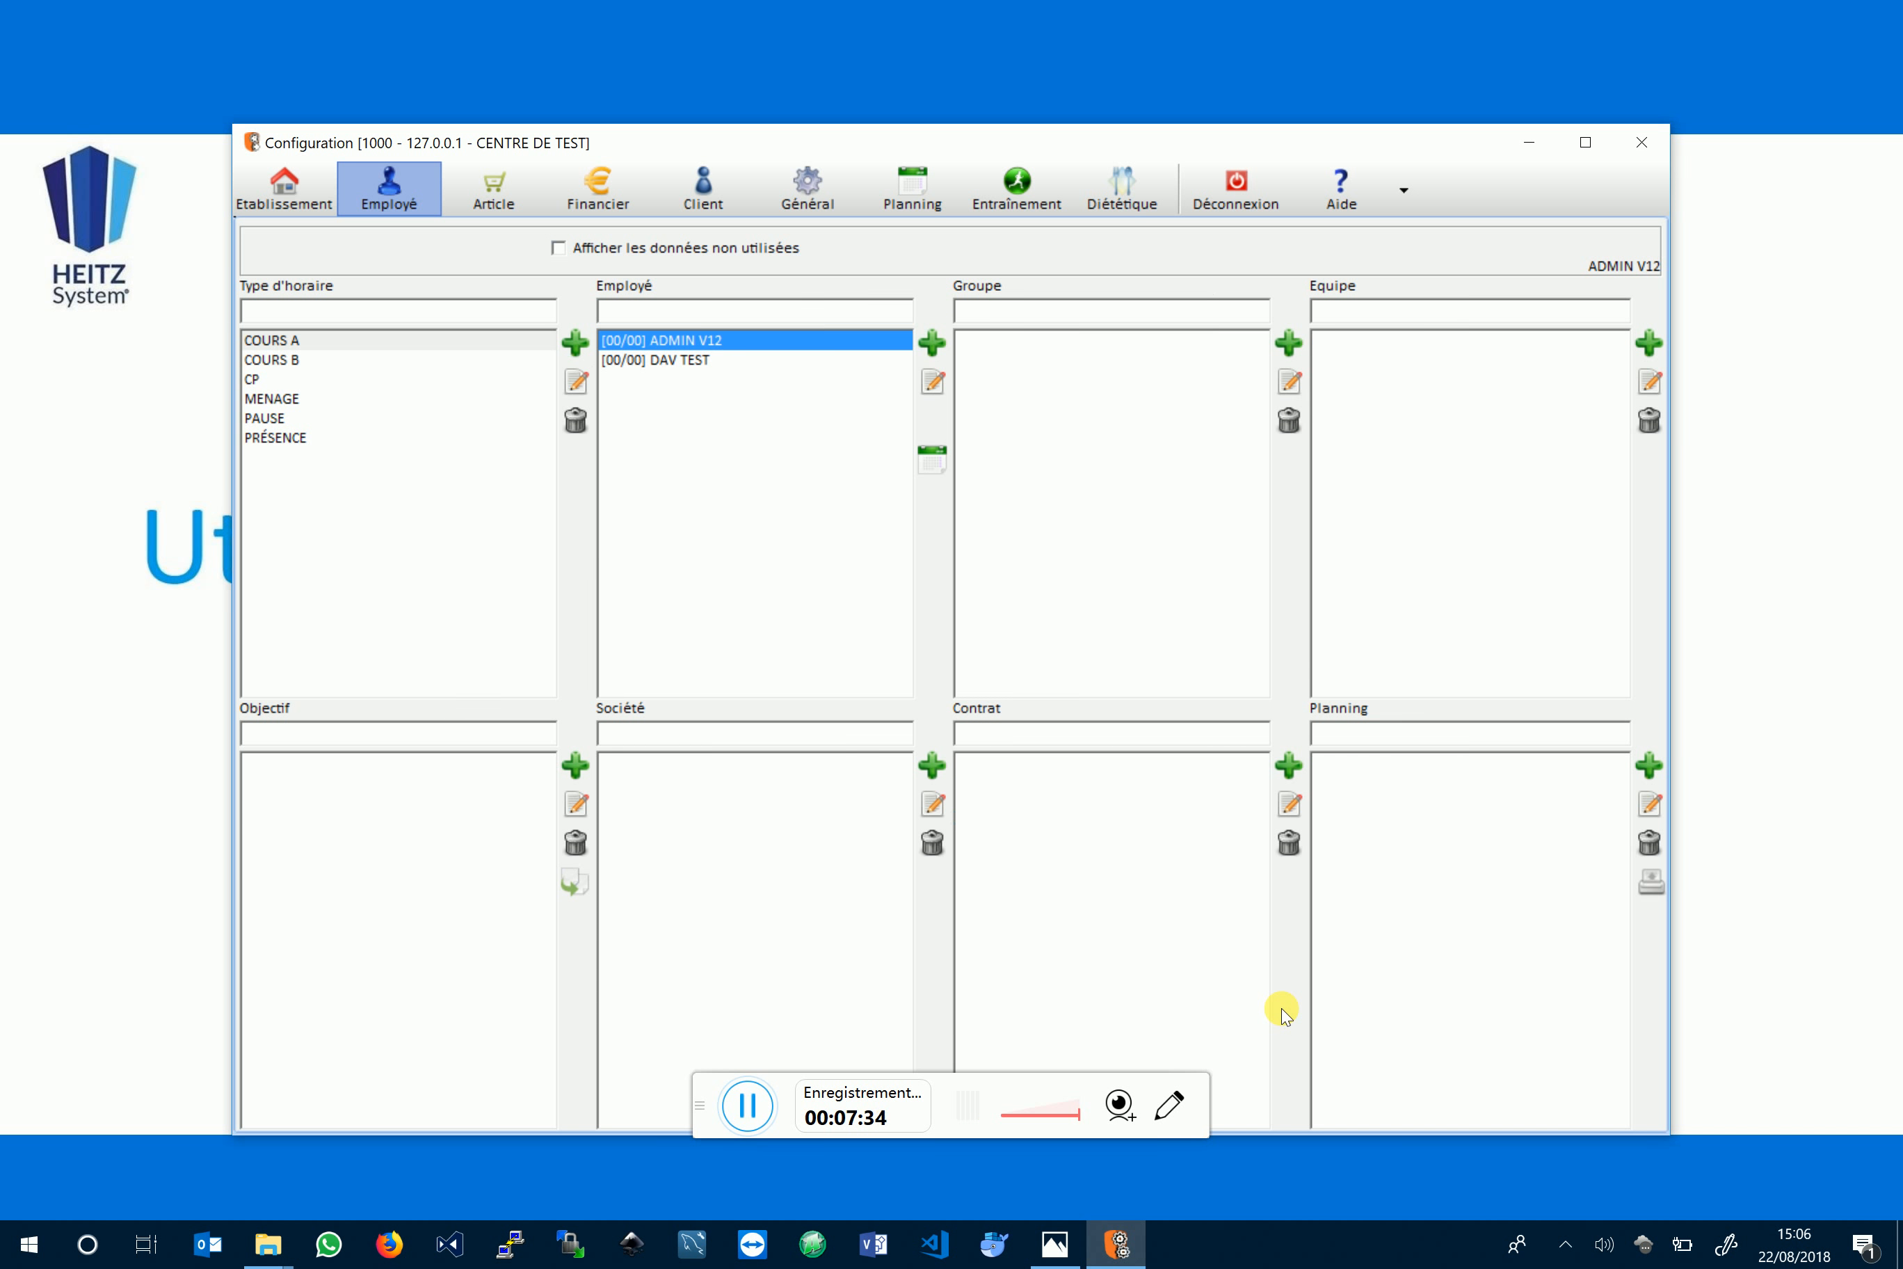